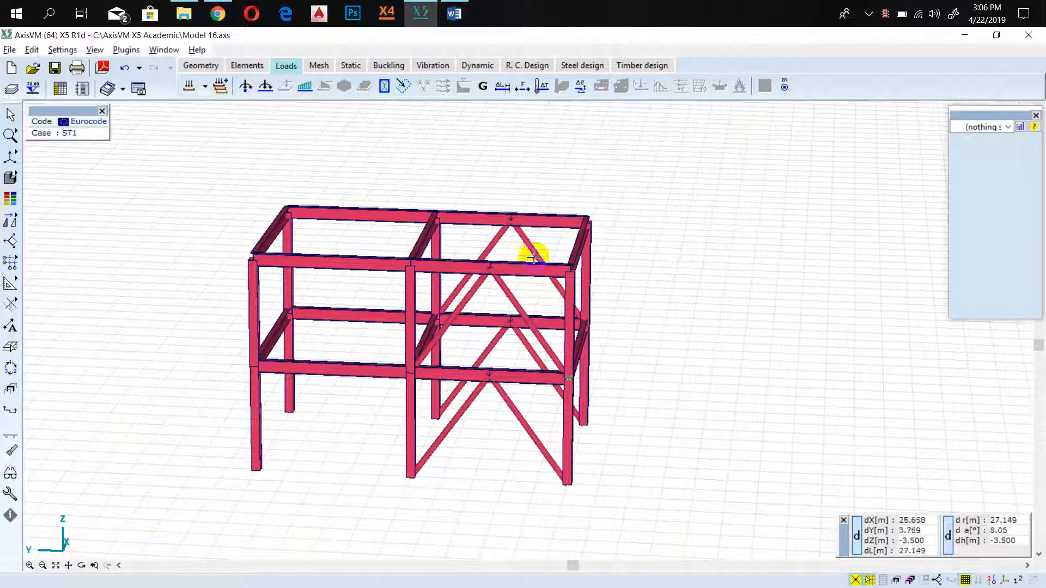
Examine the two-storey braced steel frame from several sides, including the members of its upper storey.
alt+middle_drag(684, 371, 551, 416)
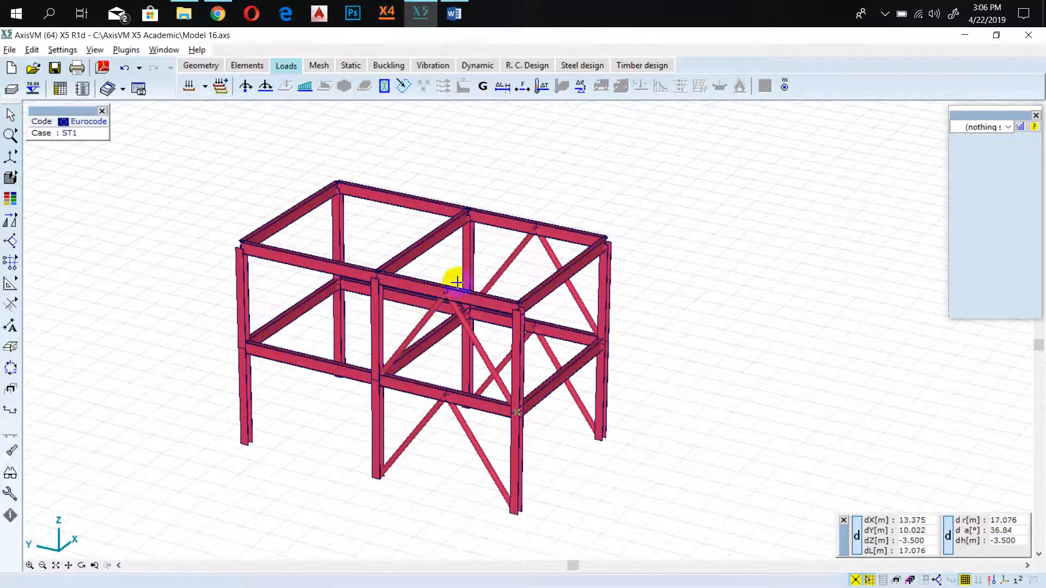
alt+middle_drag(703, 382, 182, 369)
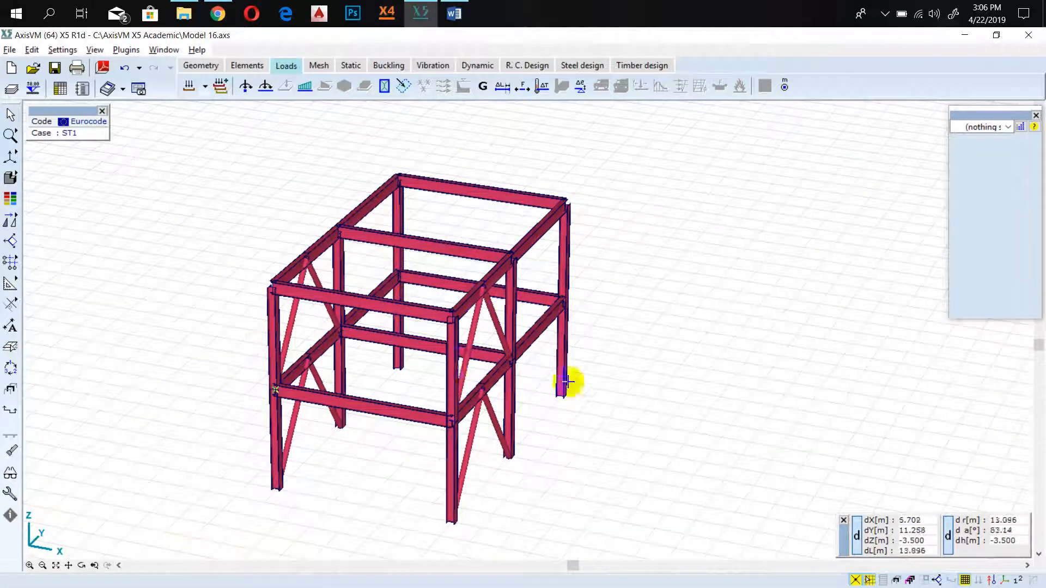
alt+middle_drag(710, 390, 344, 210)
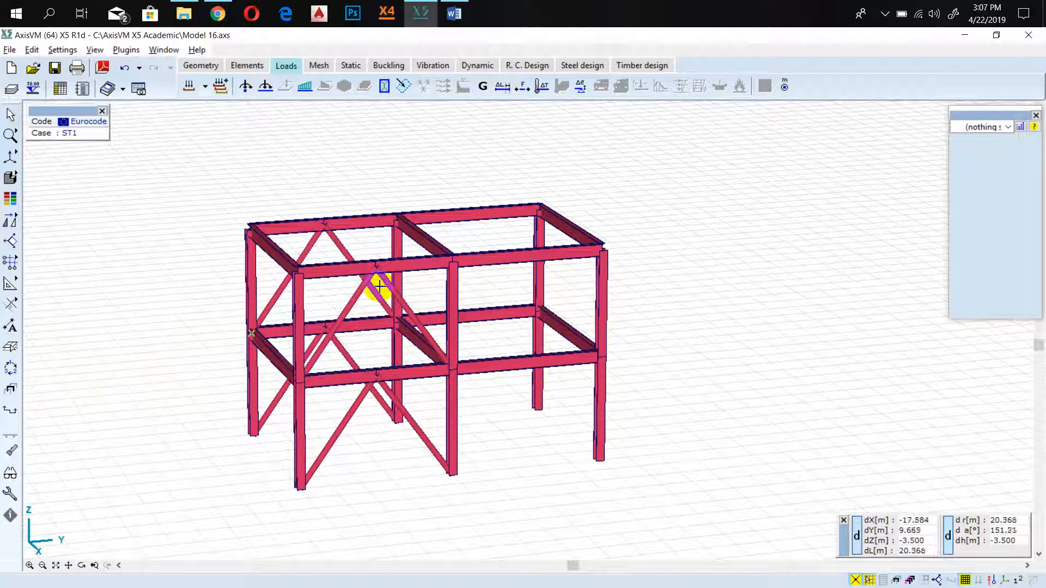
alt+middle_drag(198, 327, 572, 351)
alt+middle_drag(250, 294, 448, 315)
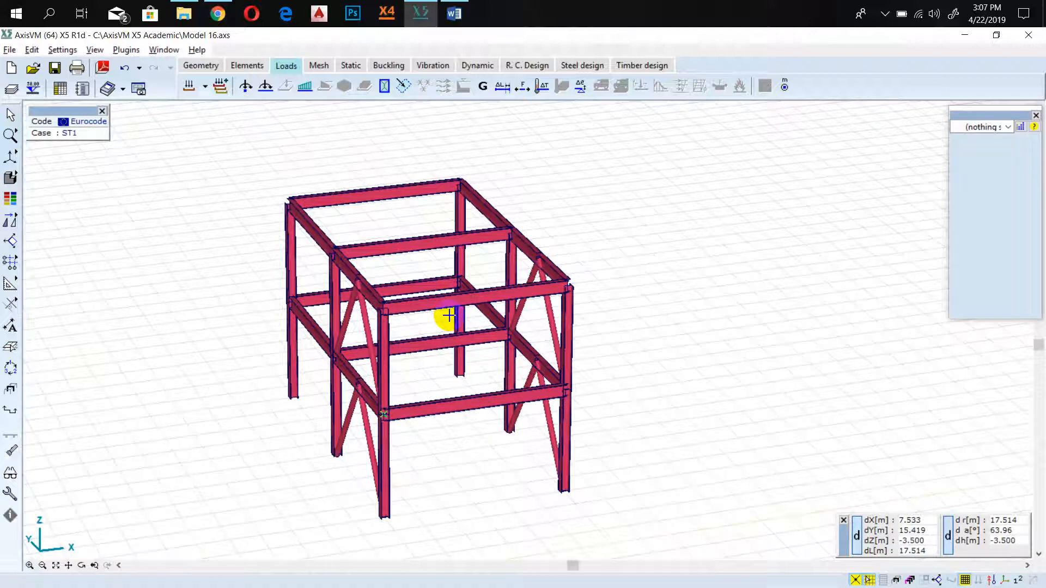
scroll(264, 315, down, 3)
middle_click(259, 315)
middle_click(259, 315)
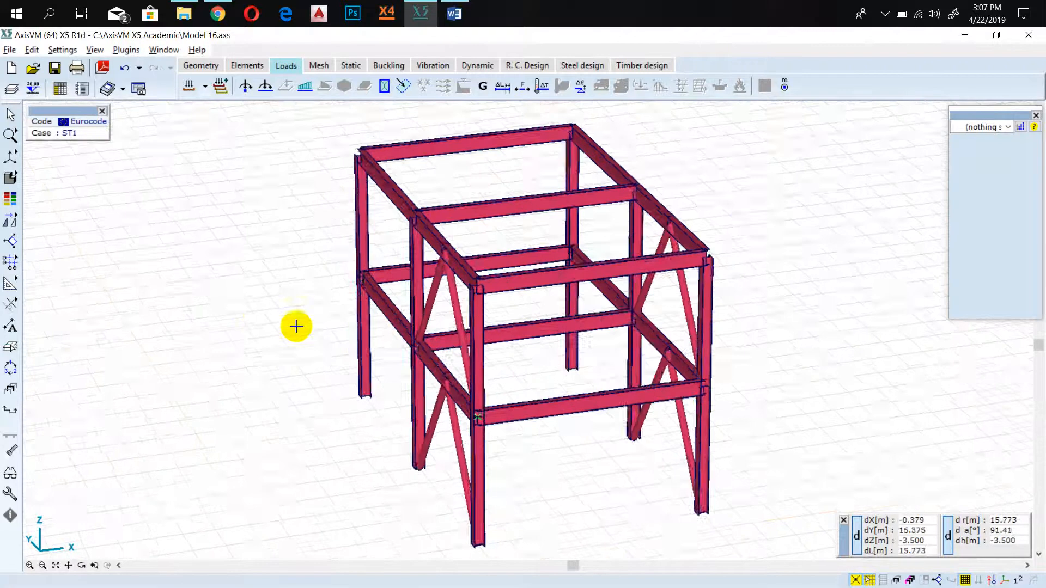
scroll(318, 332, down, 1)
alt+middle_drag(280, 331, 401, 231)
alt+middle_drag(347, 446, 416, 263)
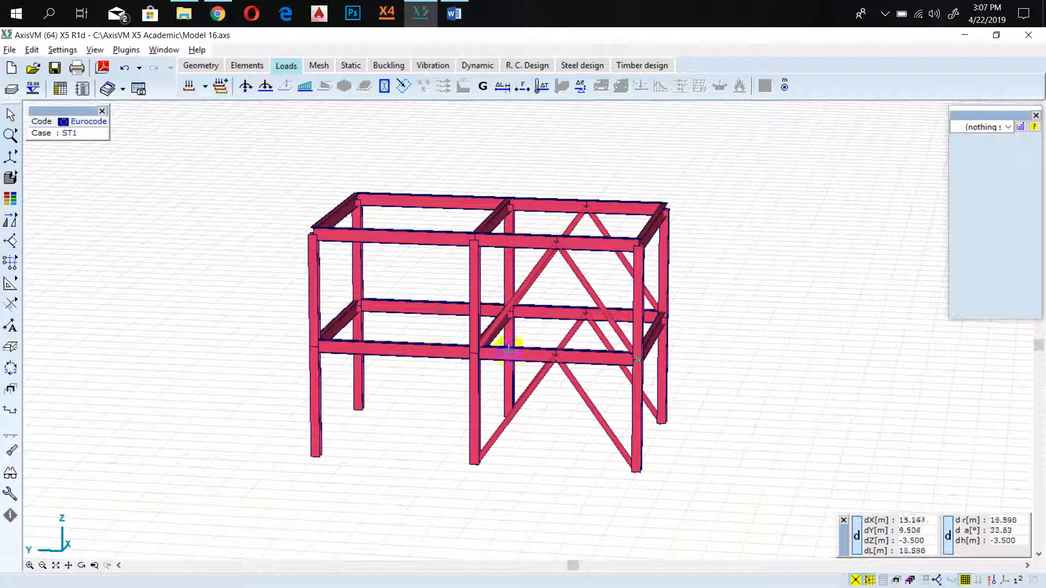
drag(737, 306, 224, 471)
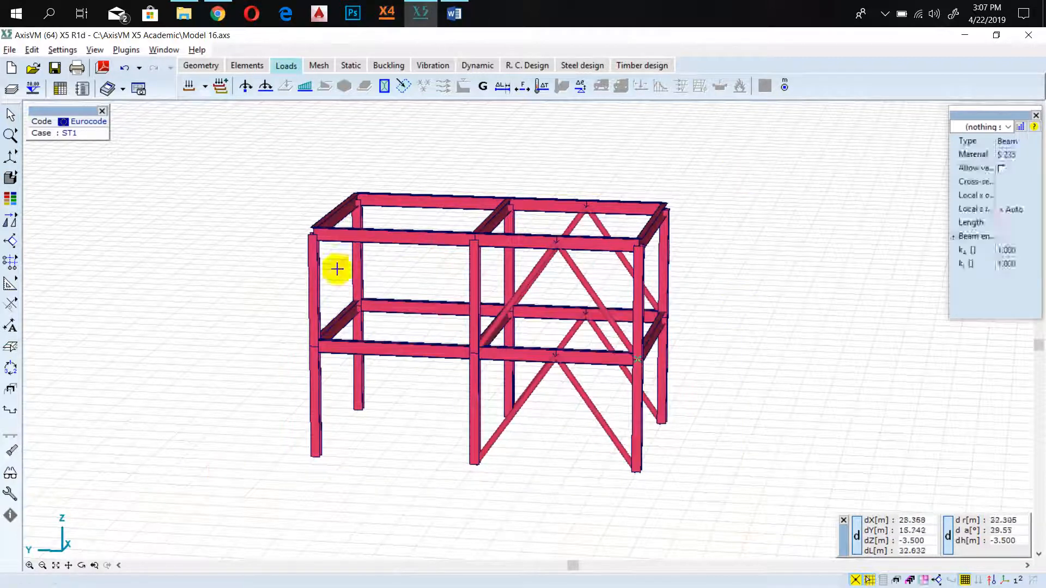
drag(727, 123, 265, 296)
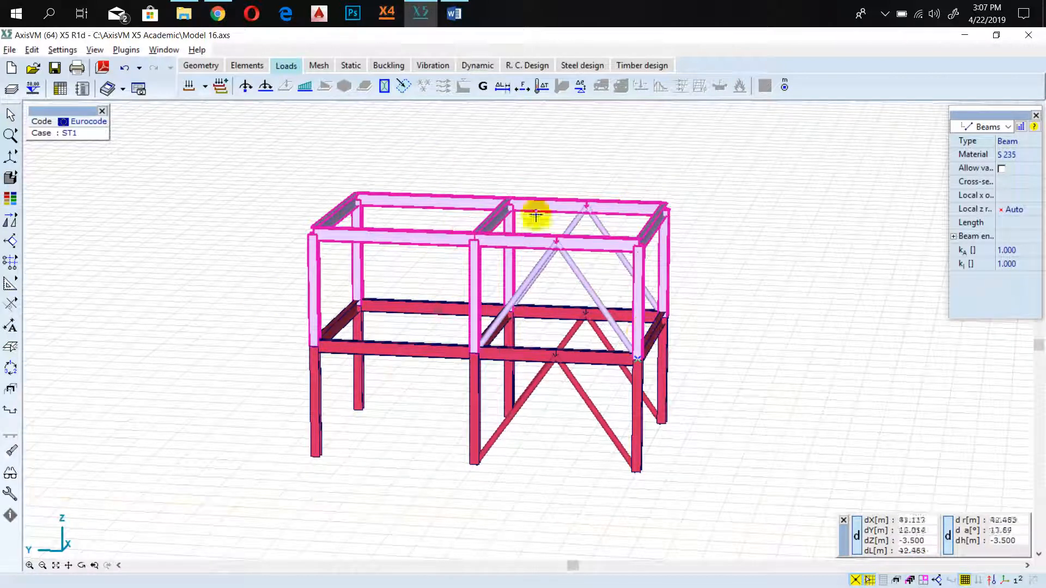
key(Escape)
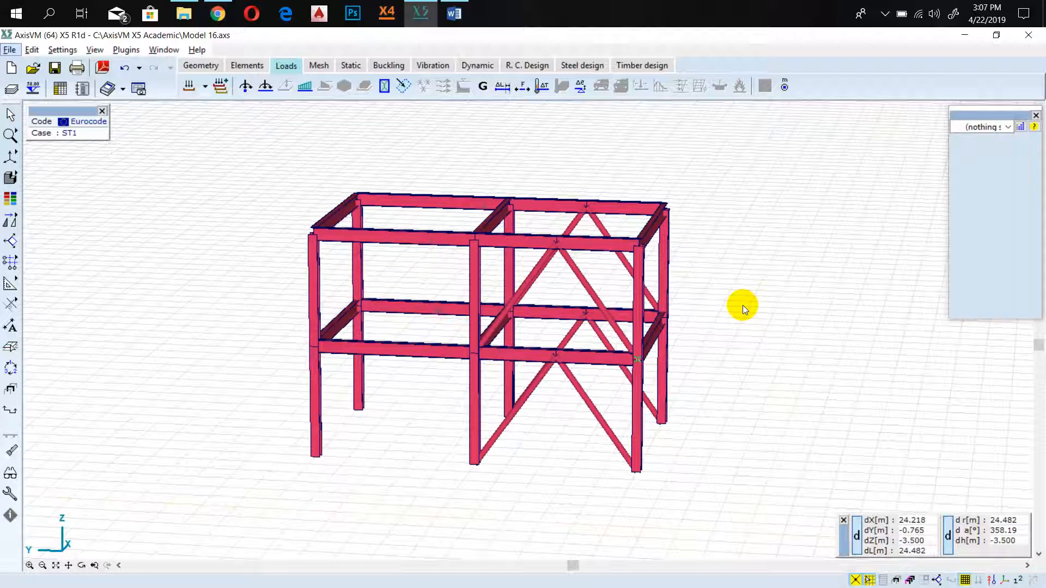
Save the open model and create a new model named Model 17 with the Eurocode design code.
click(11, 67)
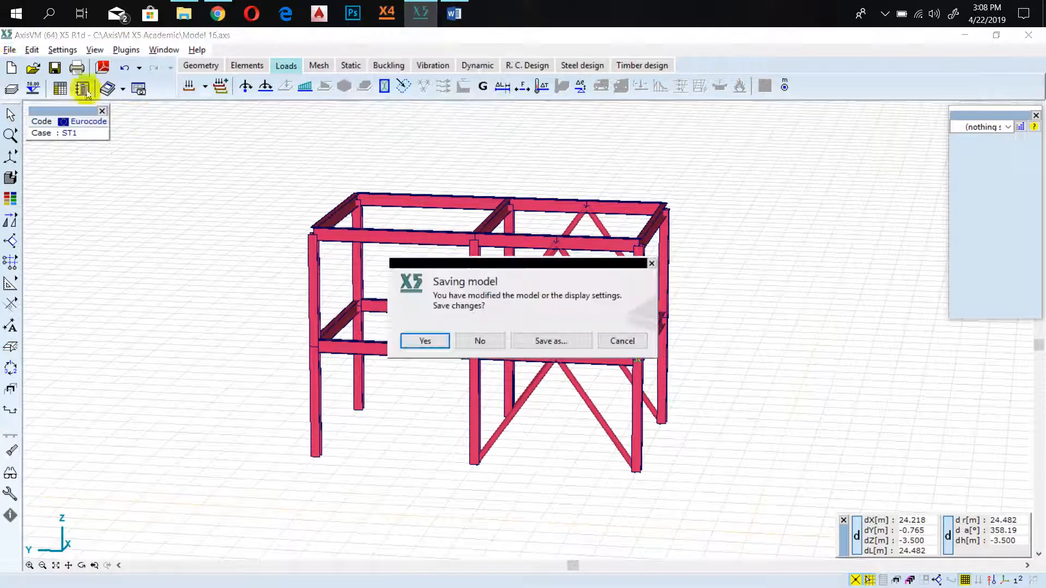
click(425, 340)
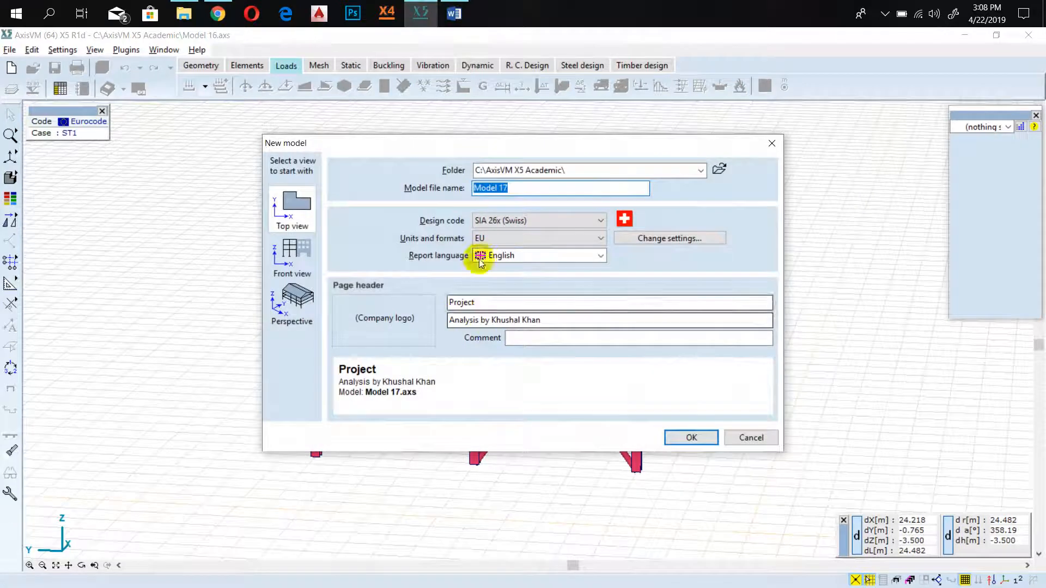
click(551, 220)
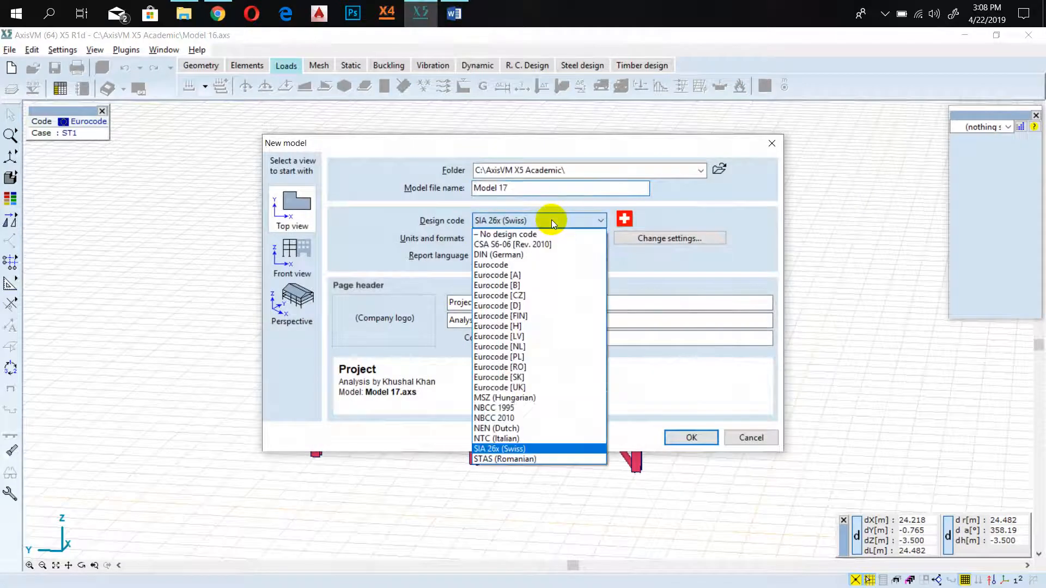
click(545, 264)
click(495, 238)
click(495, 238)
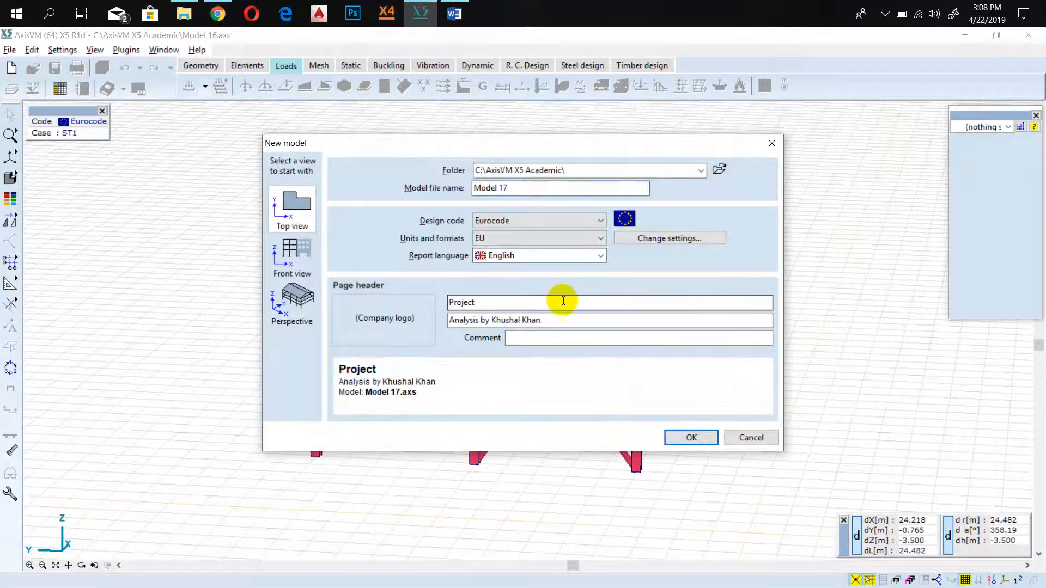
click(706, 438)
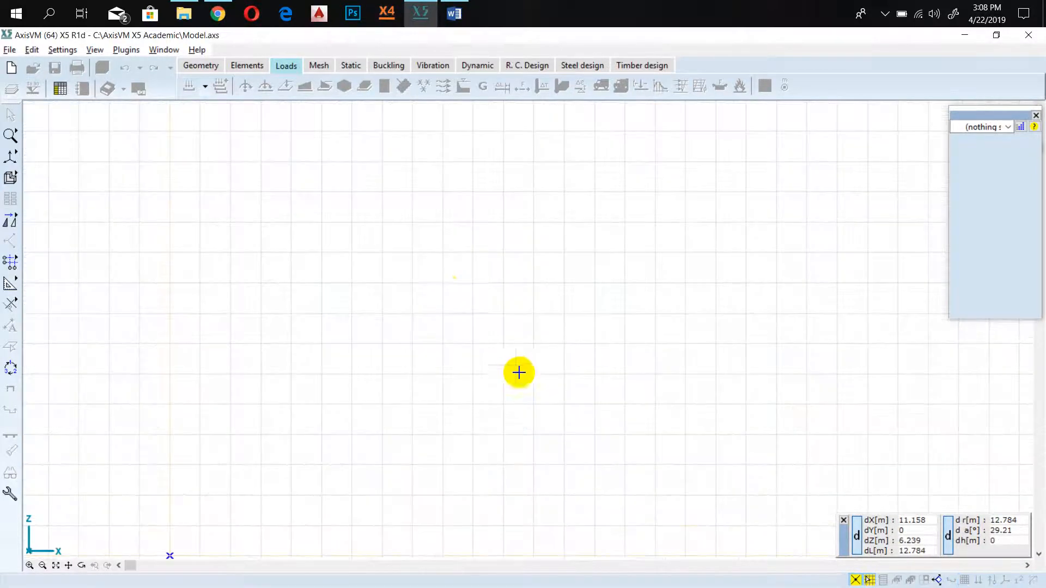
Switch to the Frame Model Tutorial document in Word and read through its modelling steps, including the column section and height instructions.
click(463, 22)
scroll(468, 190, up, 3)
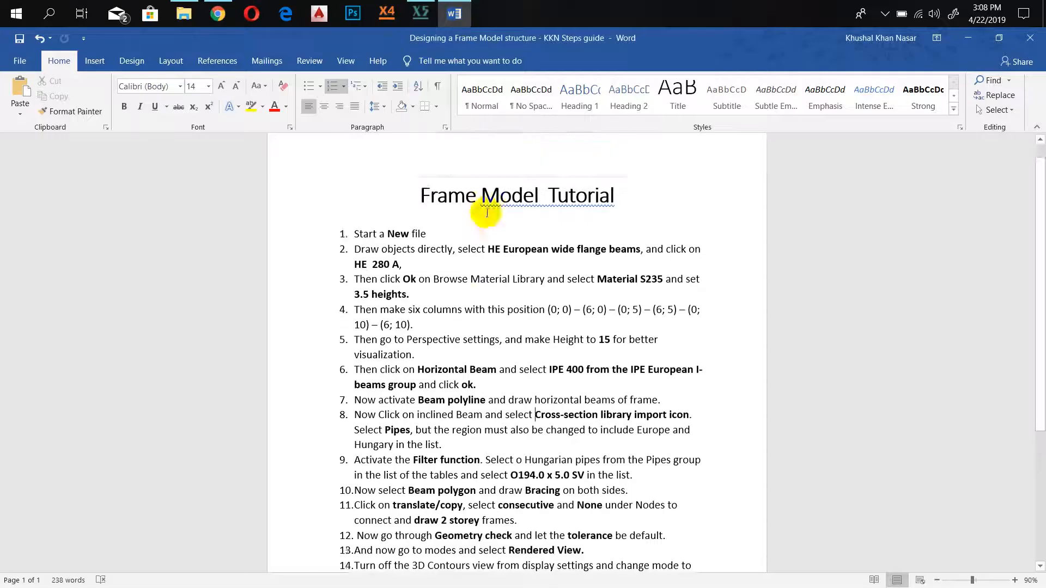
right_click(510, 226)
click(512, 239)
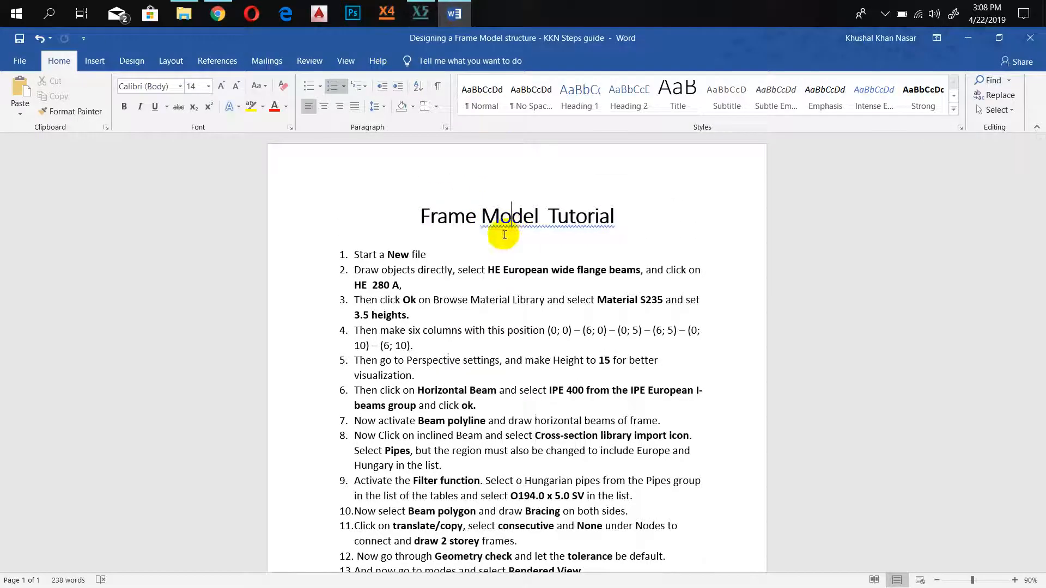
scroll(382, 229, down, 1)
scroll(388, 284, down, 1)
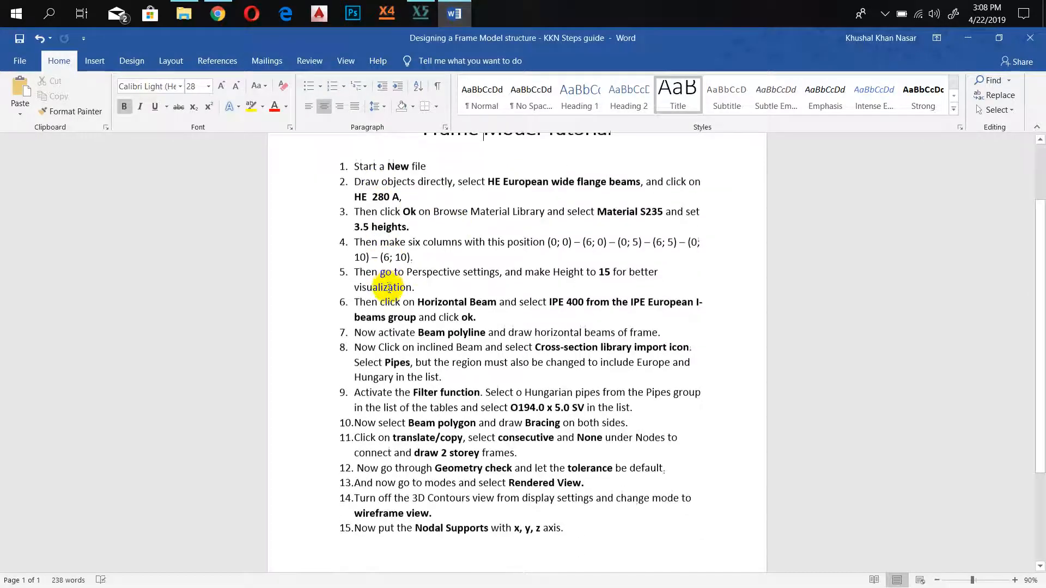
scroll(389, 287, up, 1)
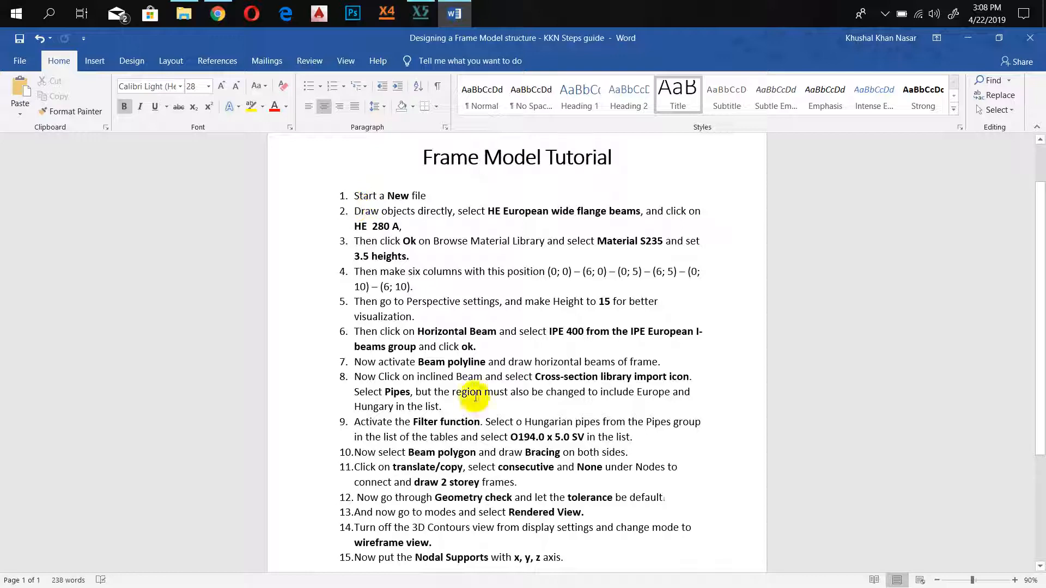
scroll(569, 342, down, 1)
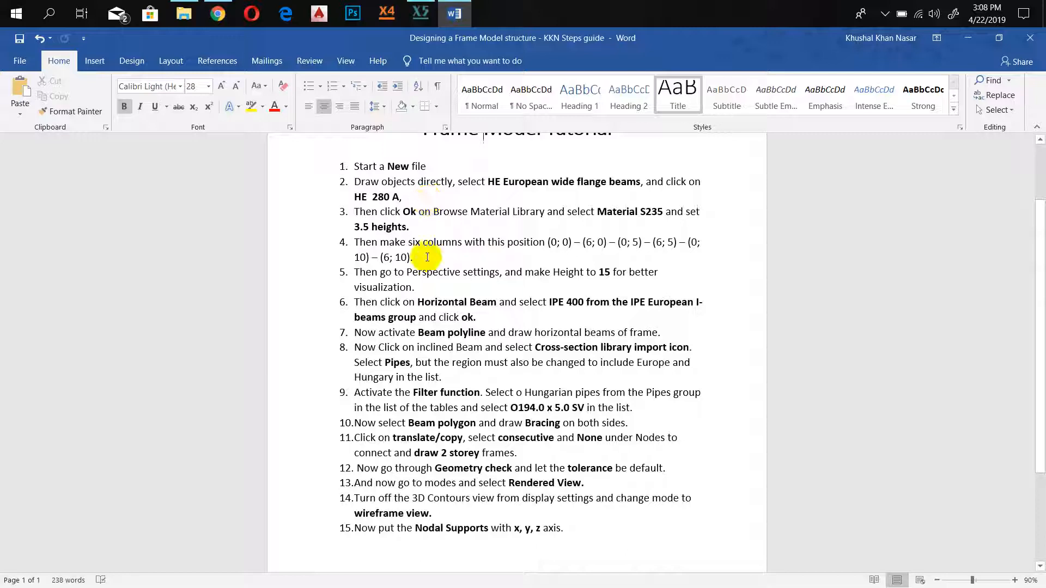
double_click(391, 228)
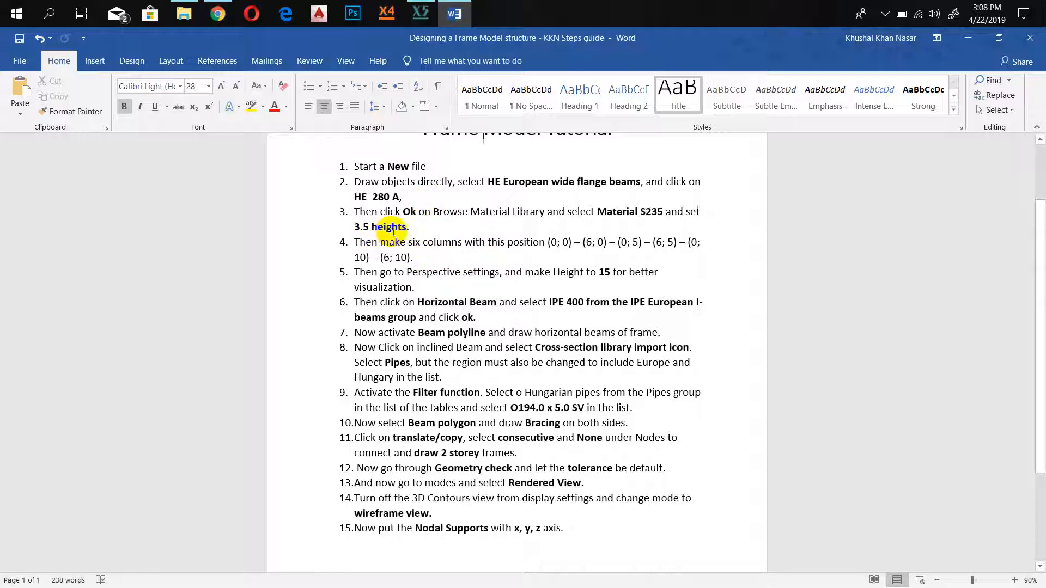
drag(491, 181, 605, 182)
click(458, 279)
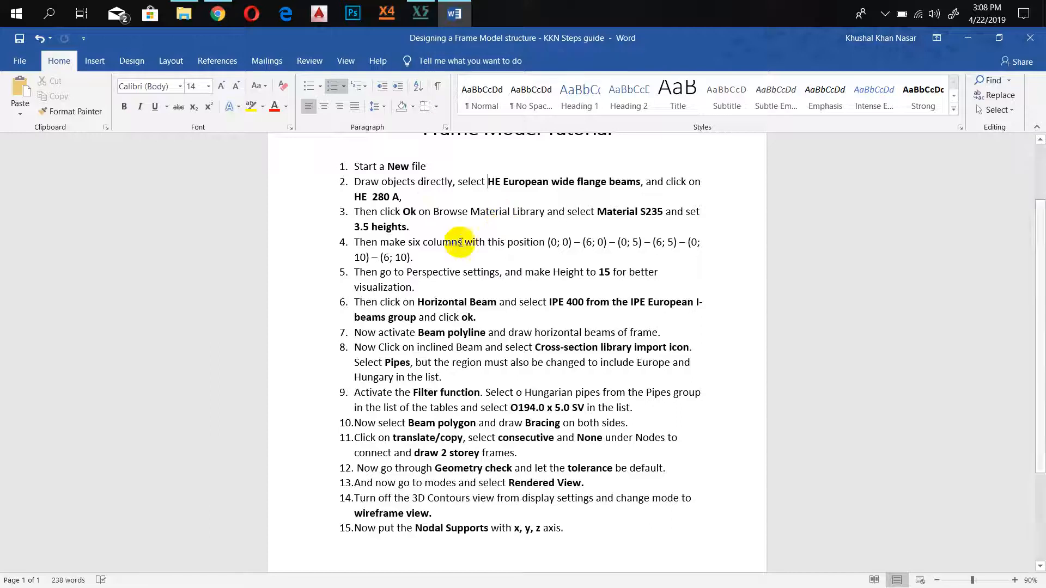
Switch back to AxisVM and start drawing objects directly with the column element type.
click(419, 13)
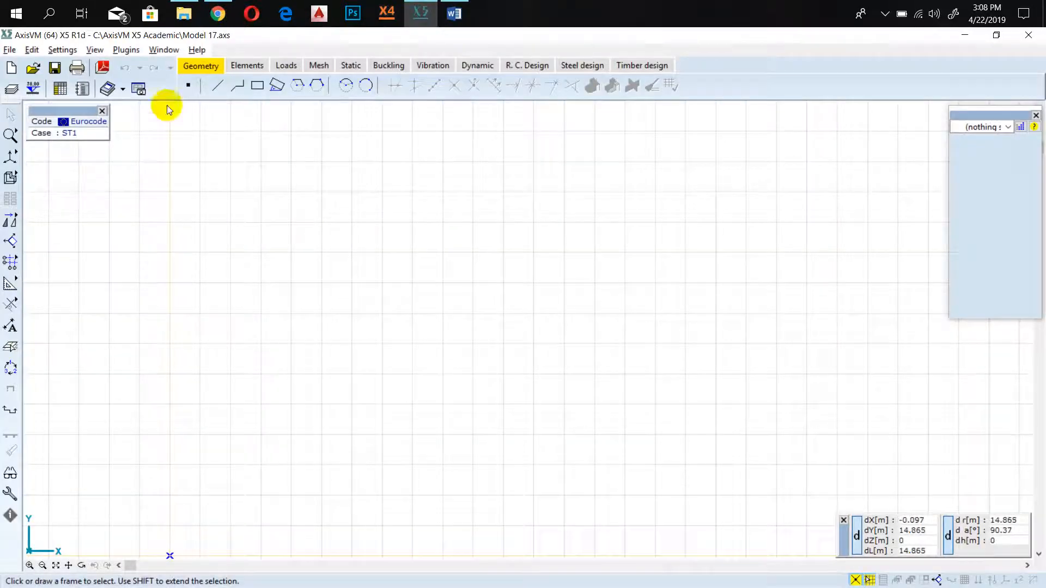
click(242, 66)
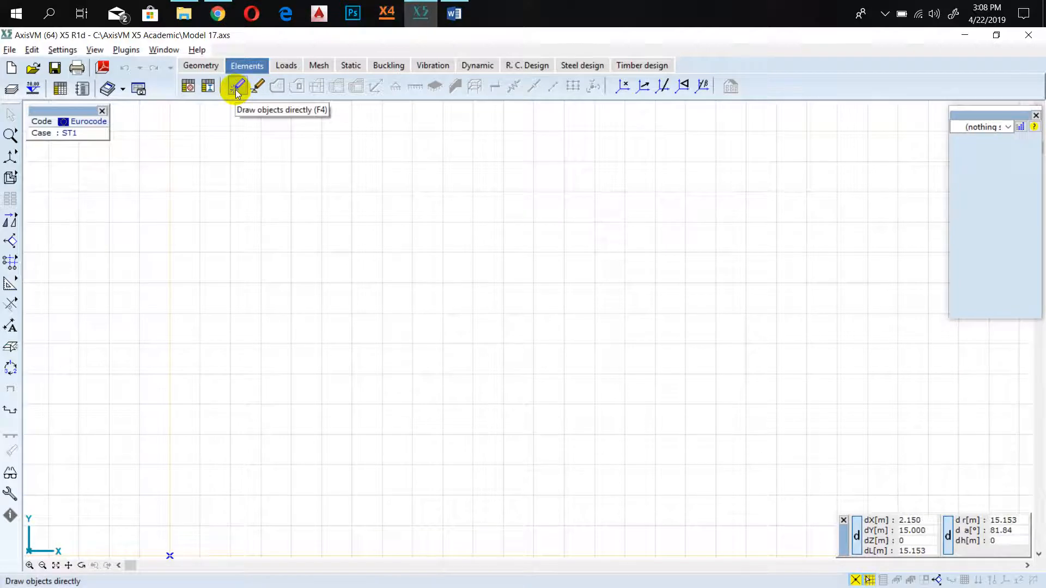
click(237, 89)
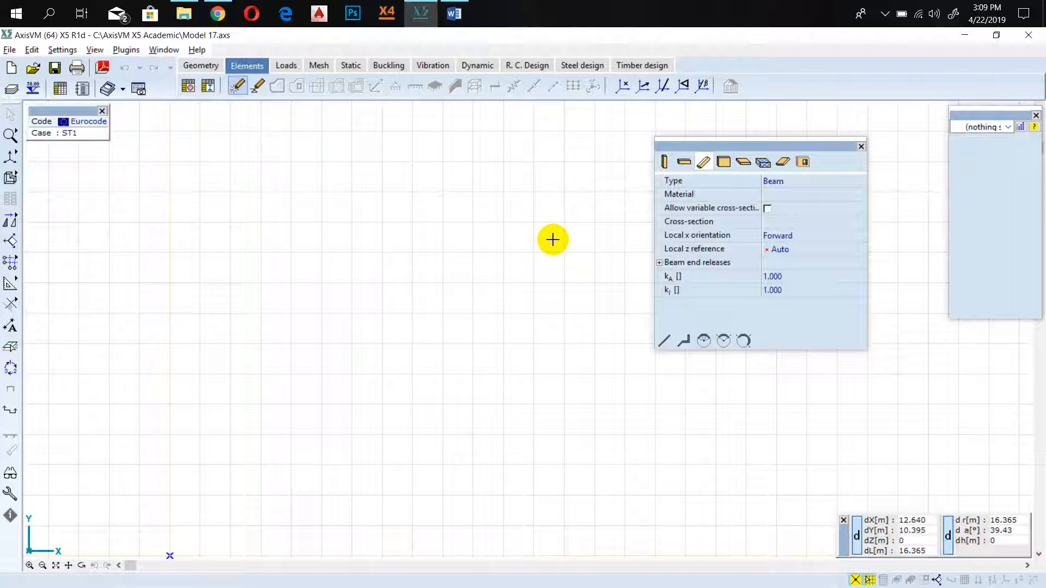
click(663, 162)
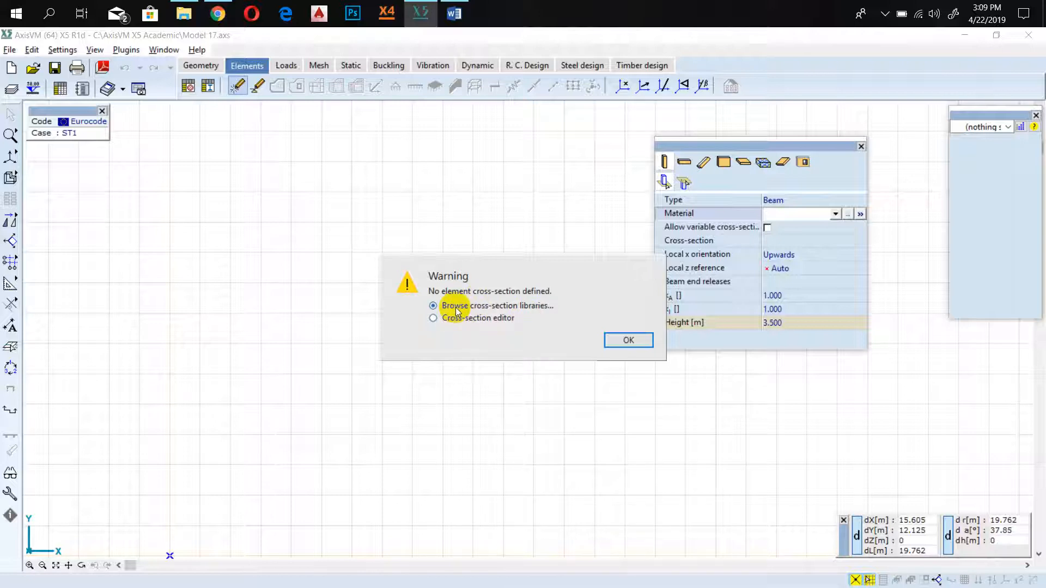
Assign the HE 280 A section from the HE European wide flange beams group of the I shapes library to the columns.
click(623, 345)
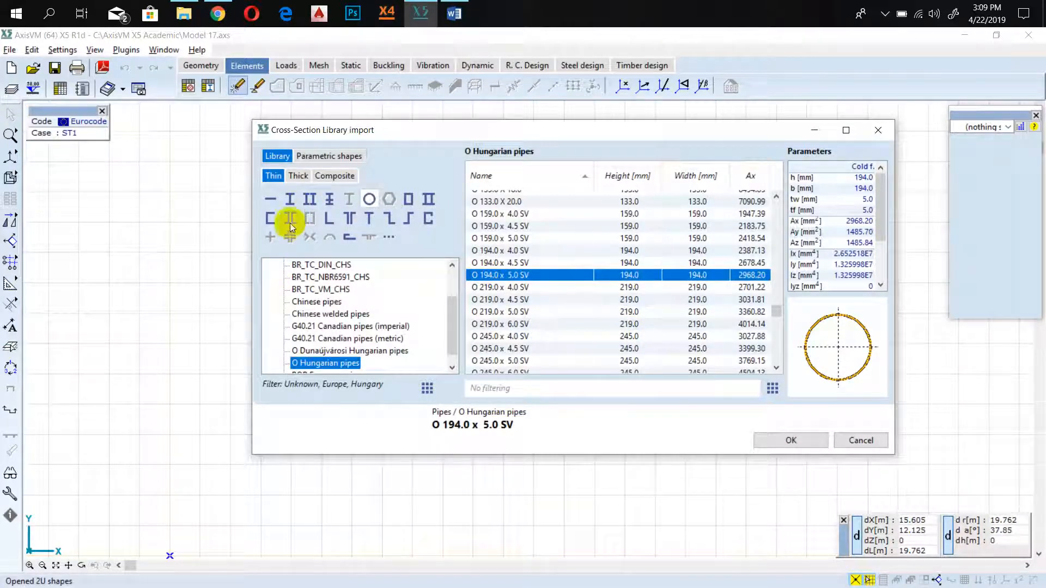
click(290, 200)
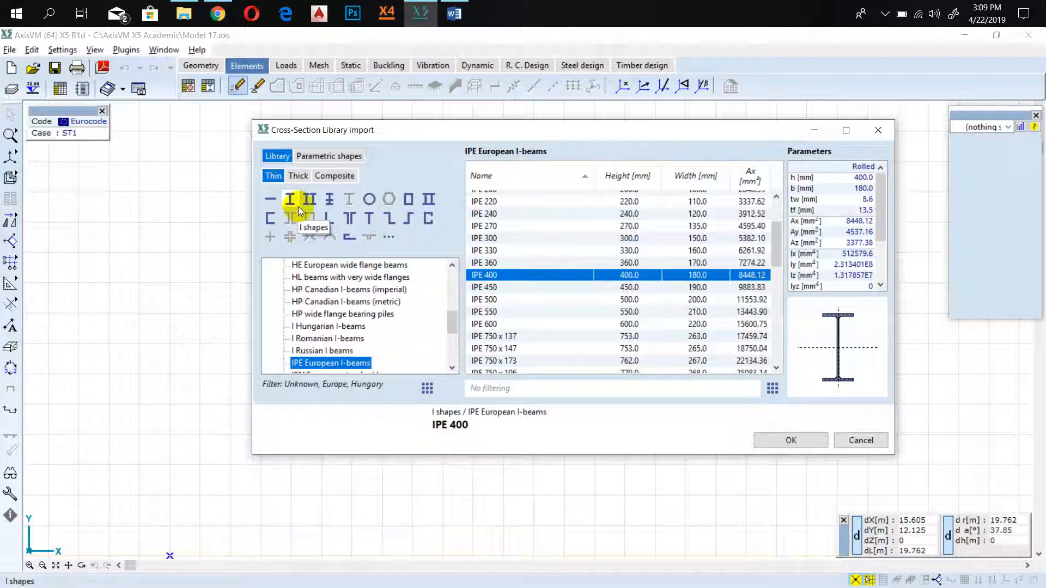
scroll(515, 263, down, 10)
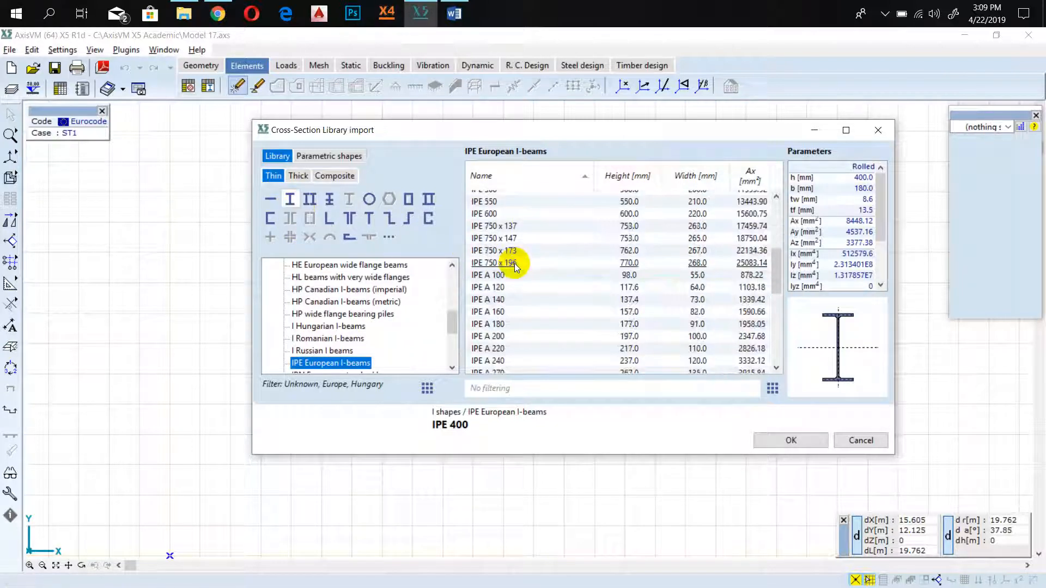
scroll(521, 267, up, 10)
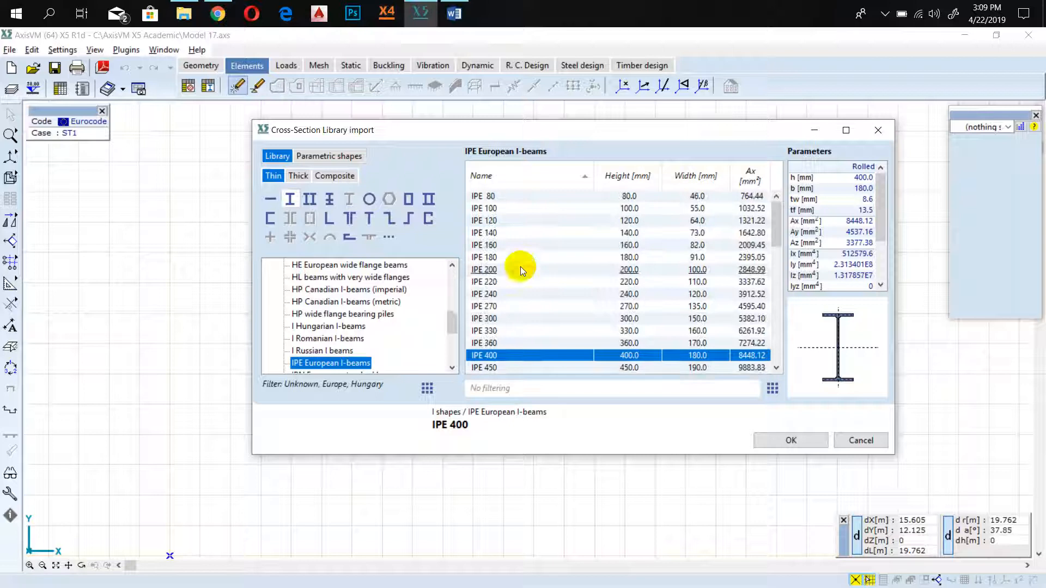
scroll(348, 281, down, 2)
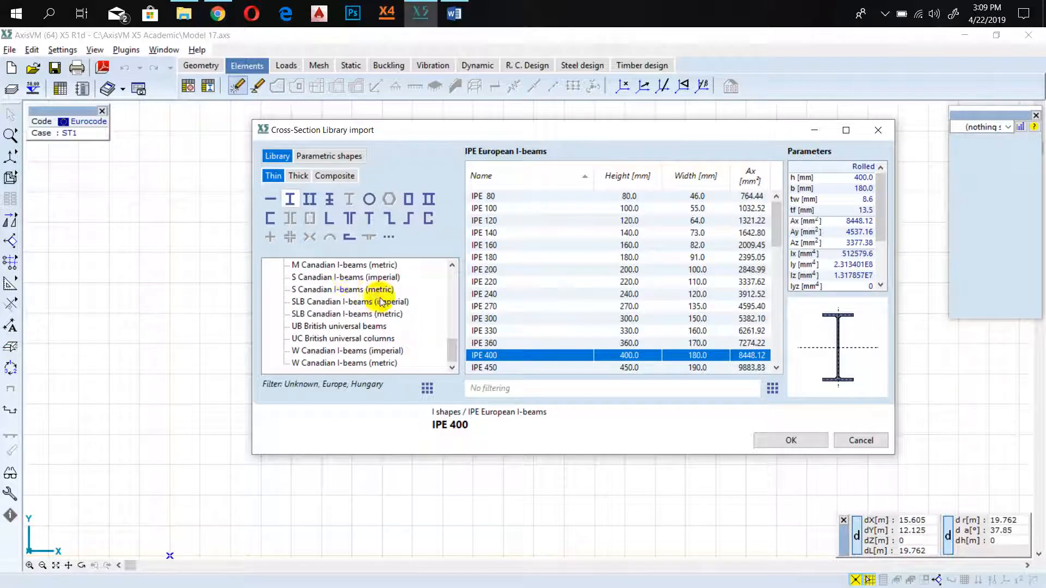
scroll(334, 316, up, 5)
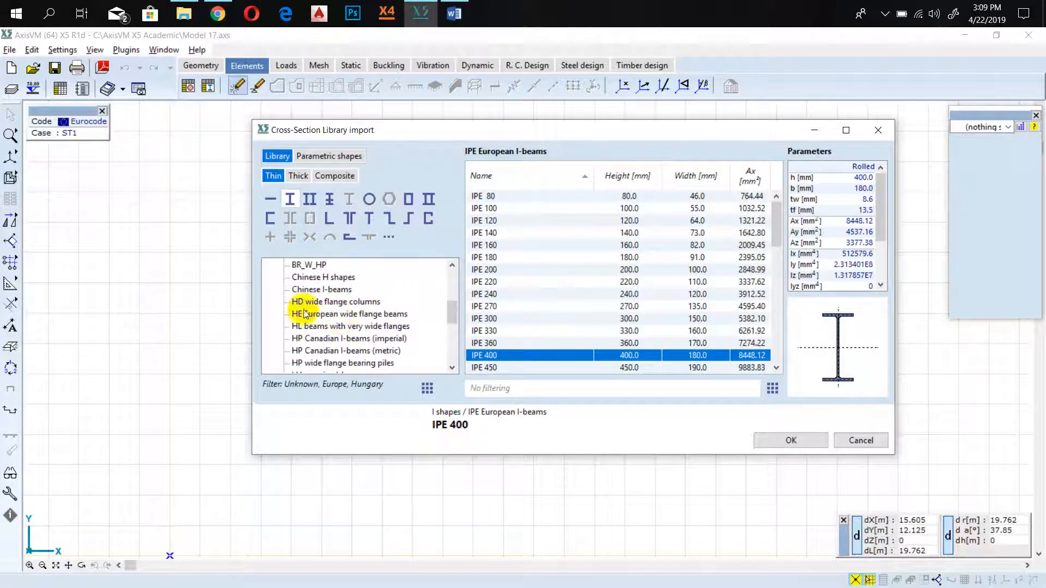
click(382, 315)
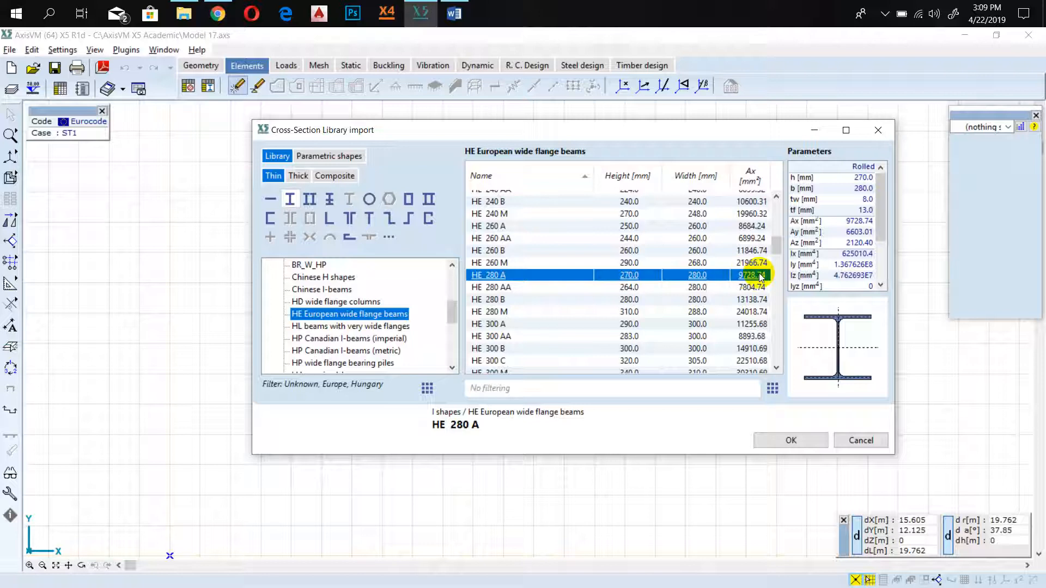
scroll(826, 208, down, 3)
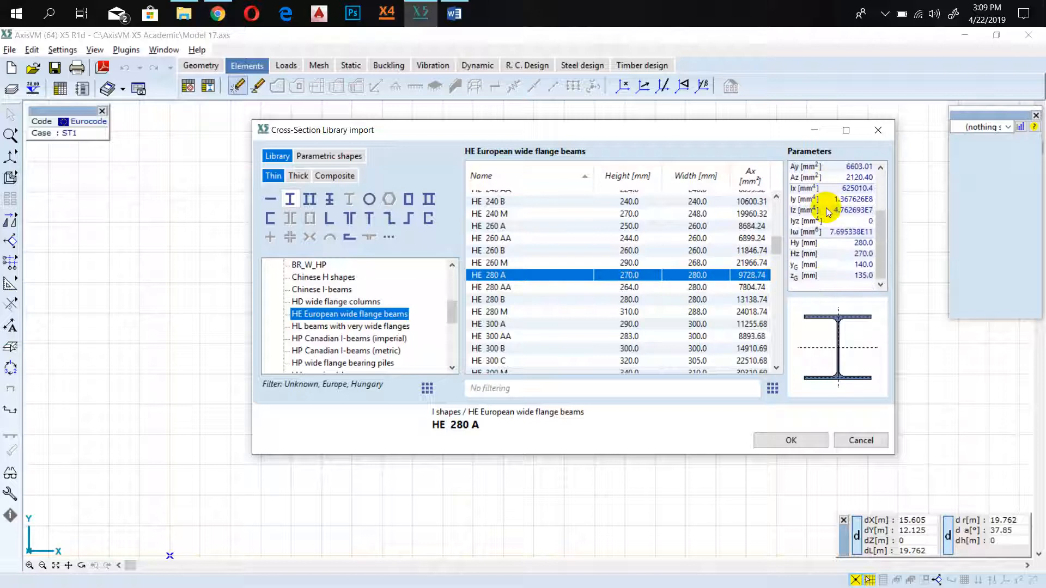
scroll(825, 229, up, 3)
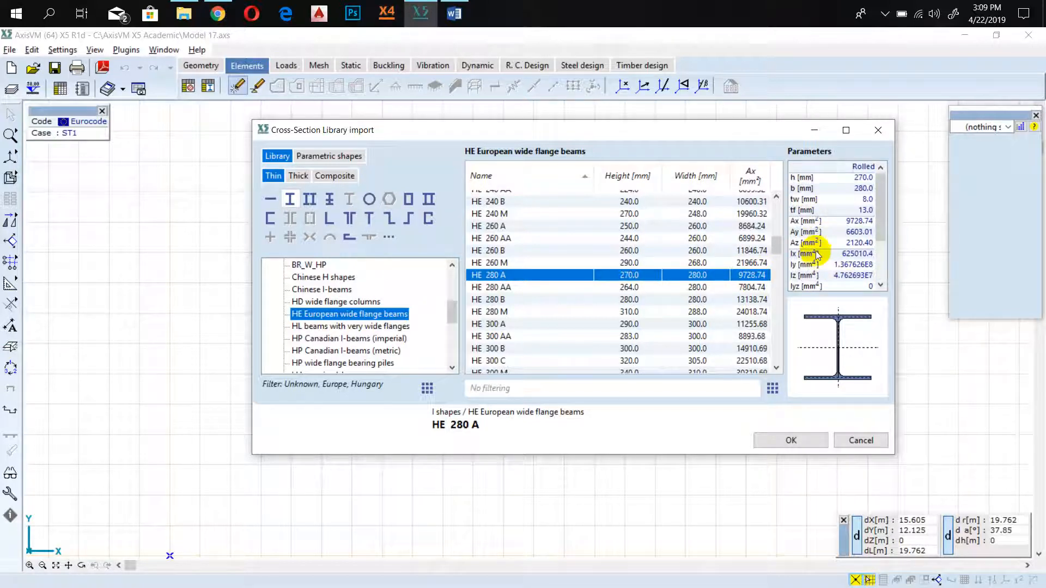
drag(758, 133, 678, 142)
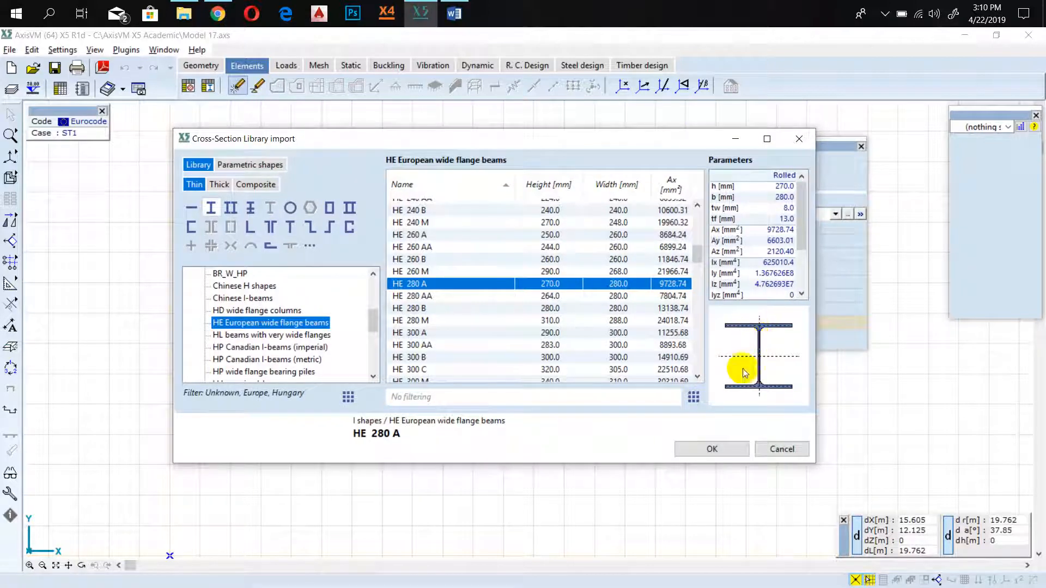
click(716, 449)
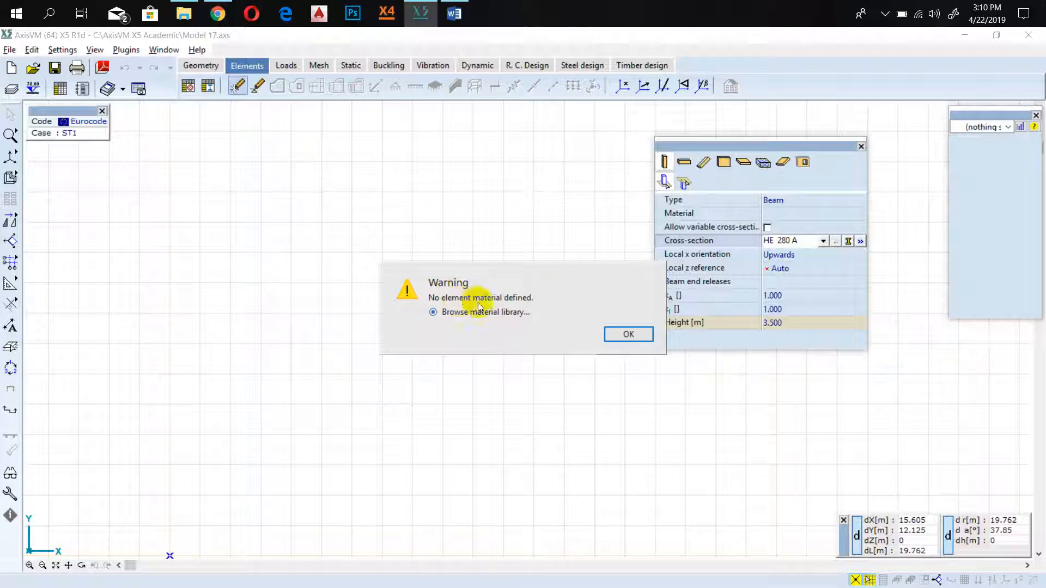
Assign Eurocode S 235 steel from the material library to the columns.
click(627, 335)
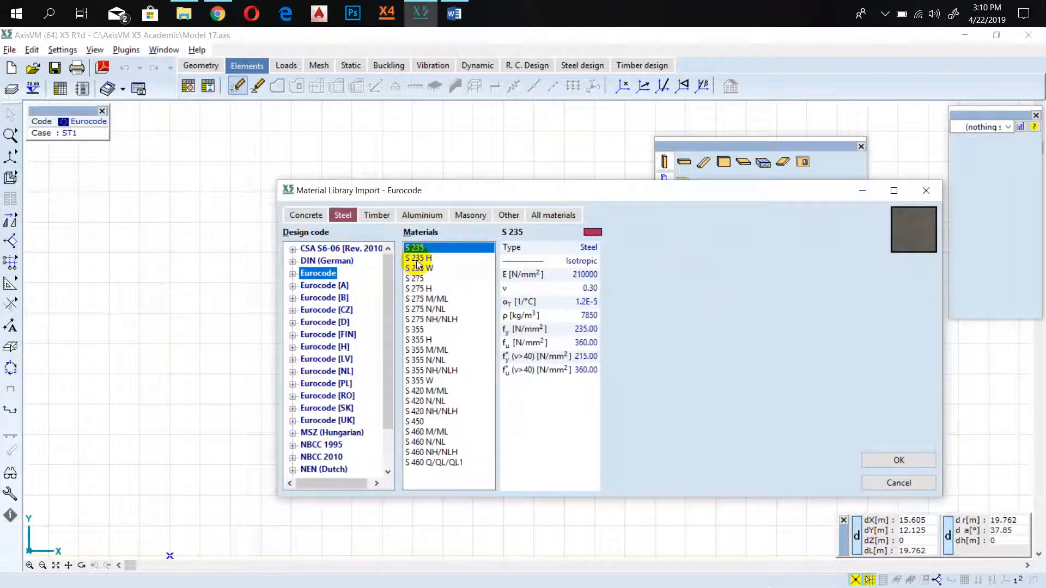
click(874, 461)
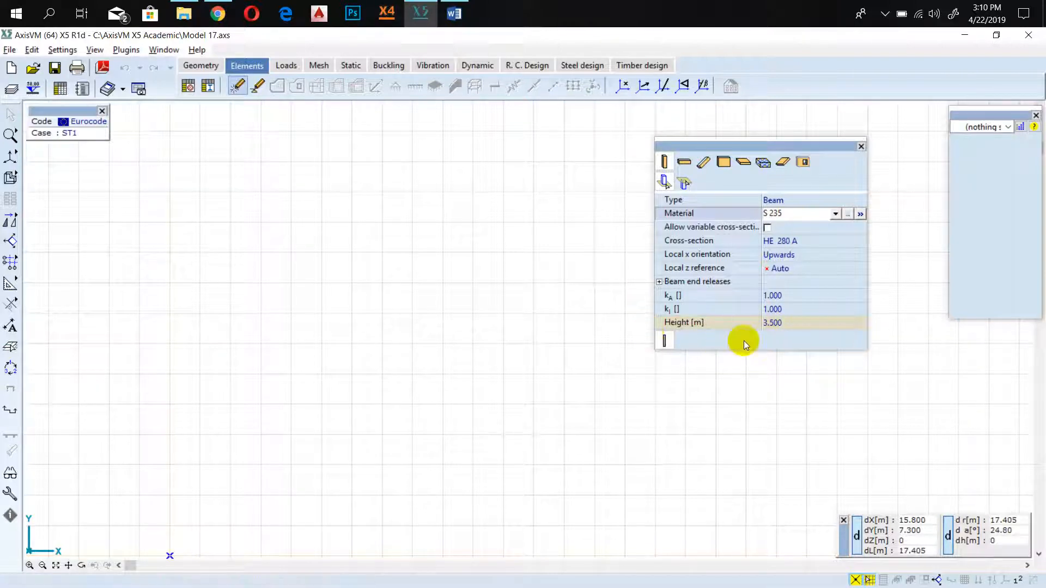
Switch to the Word guide and make the six column positions in step 4 bold with yellow highlighting.
click(466, 21)
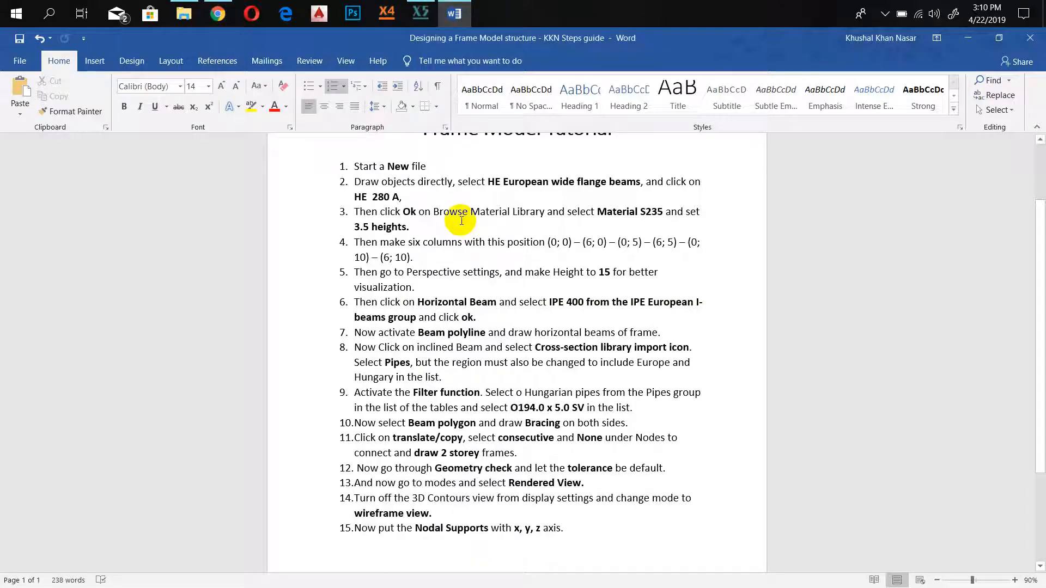
drag(547, 242, 605, 258)
click(572, 240)
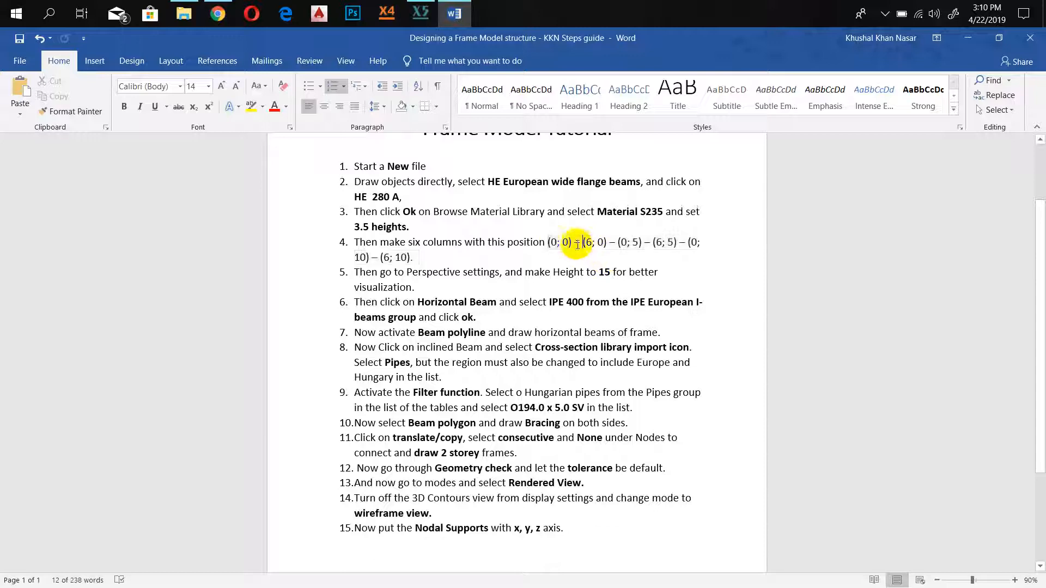
drag(548, 242, 551, 256)
key(ctrl+b)
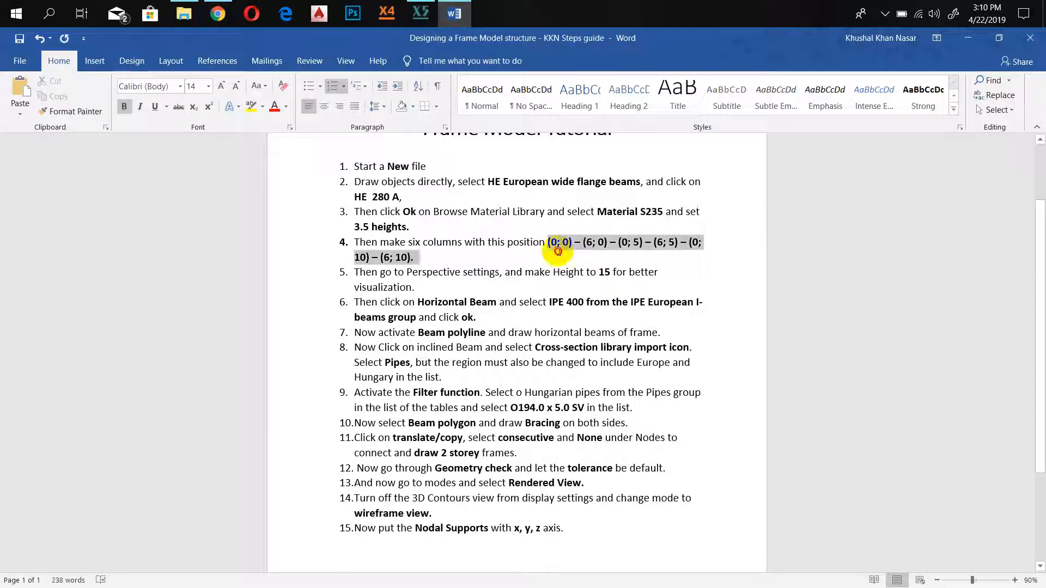
click(262, 113)
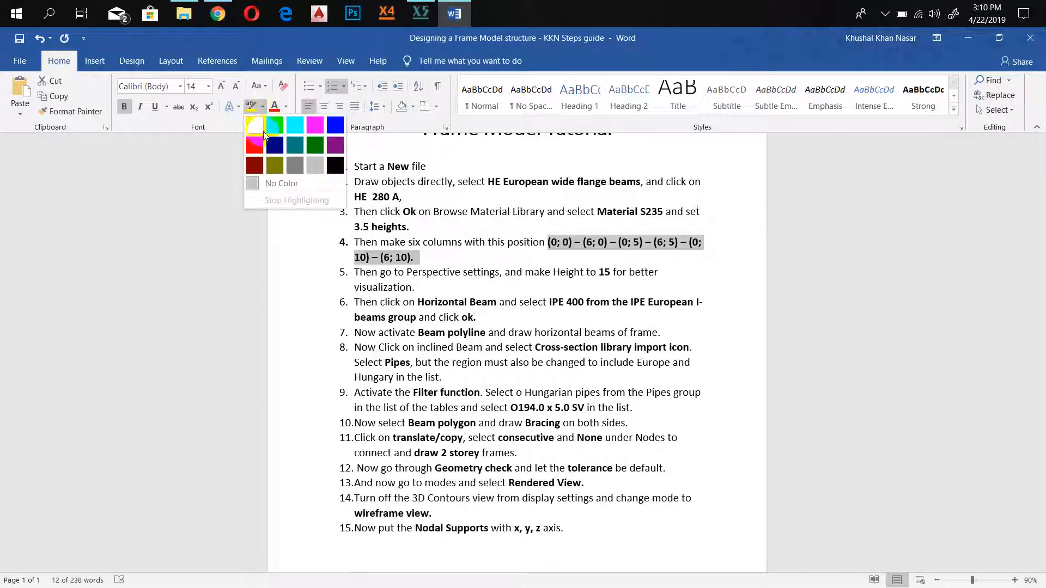
click(256, 137)
click(488, 242)
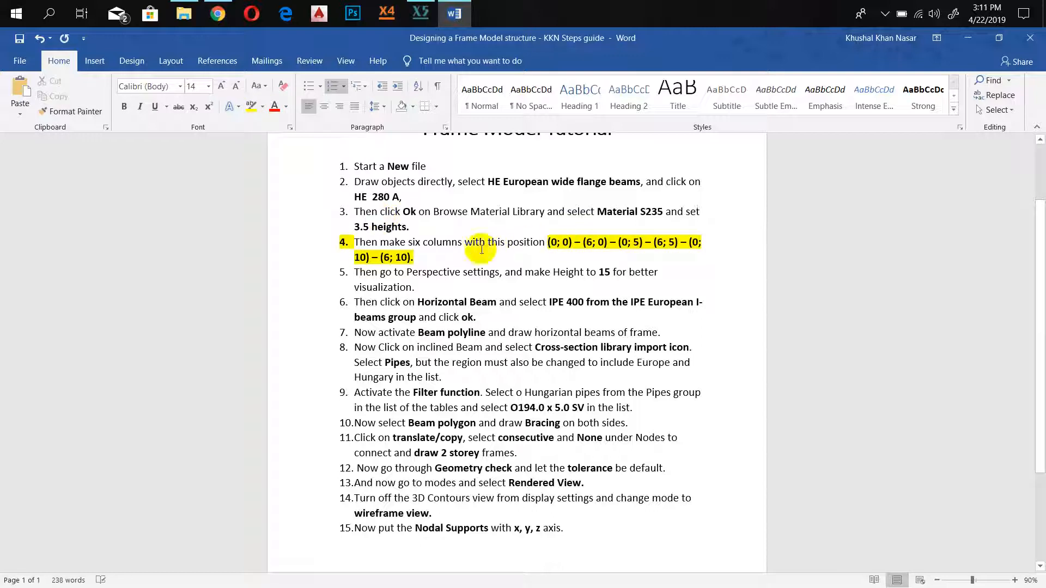
Read the column positions in the guide and look at the frame drawing in the PDF open in Chrome.
double_click(555, 241)
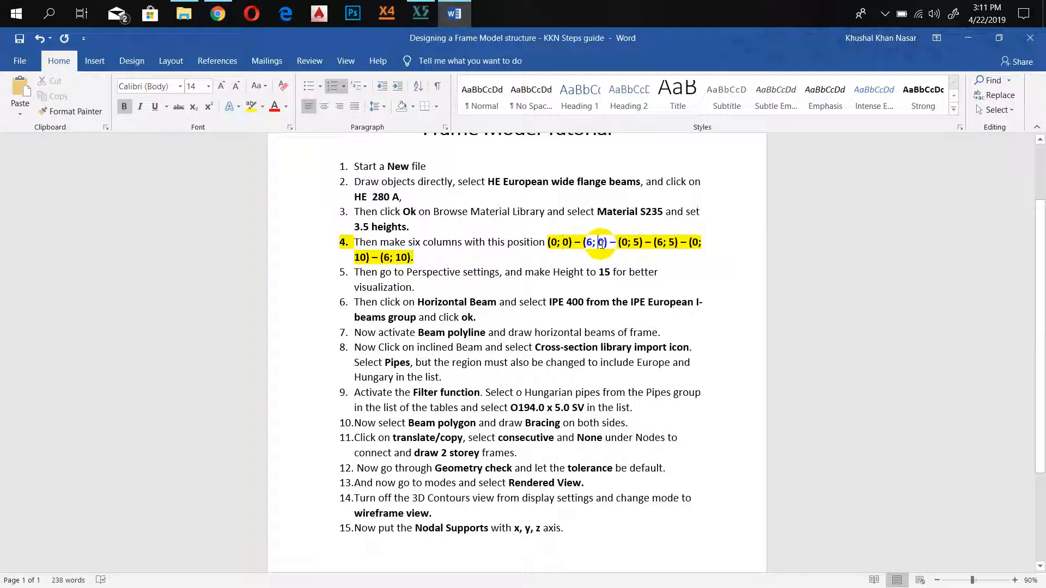
click(633, 242)
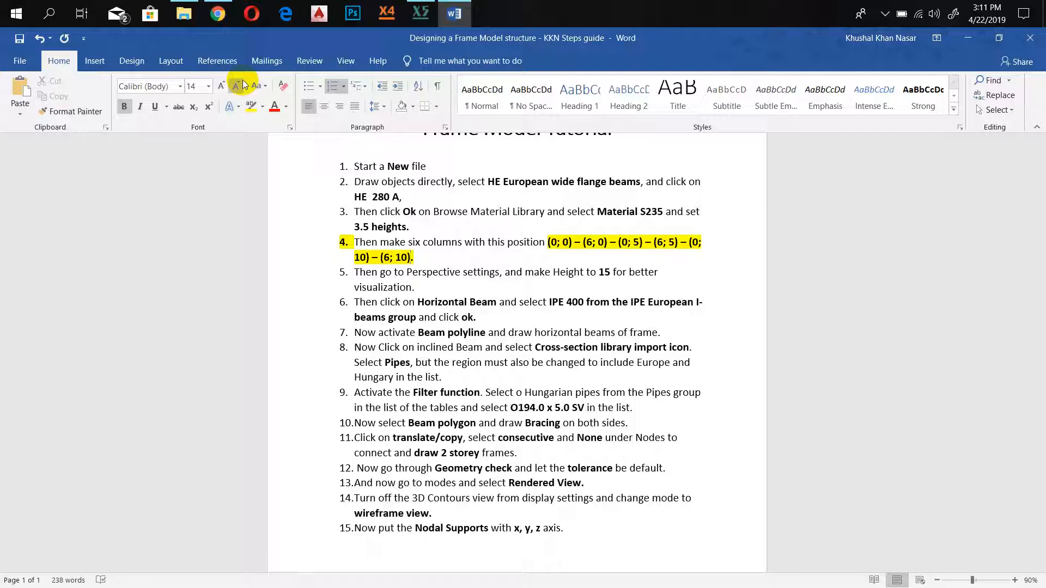
click(218, 16)
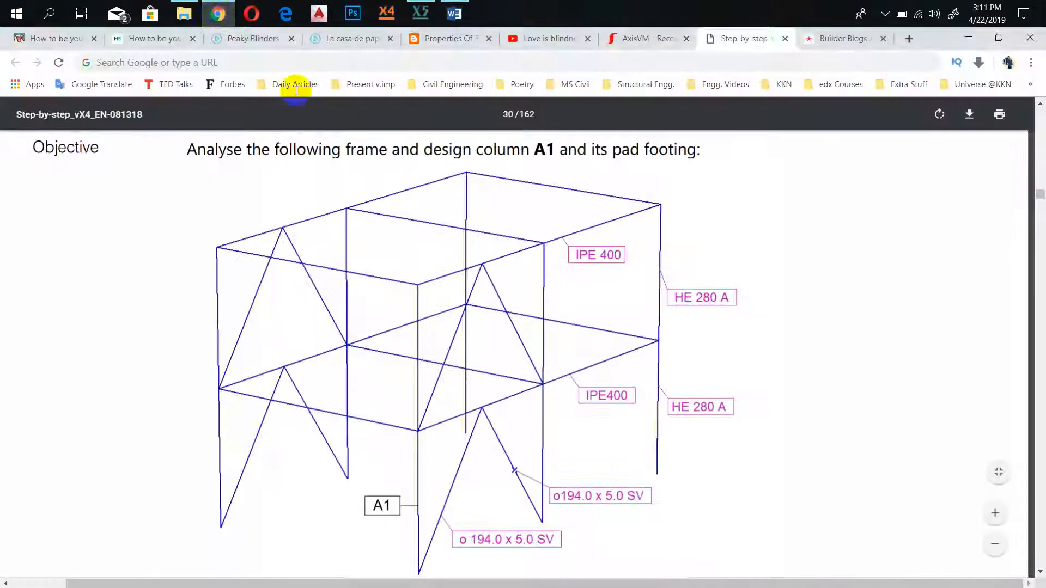
click(217, 16)
Switch back to AxisVM and place the first 3.5 m high HE 280 A column at the origin (0; 0).
click(421, 13)
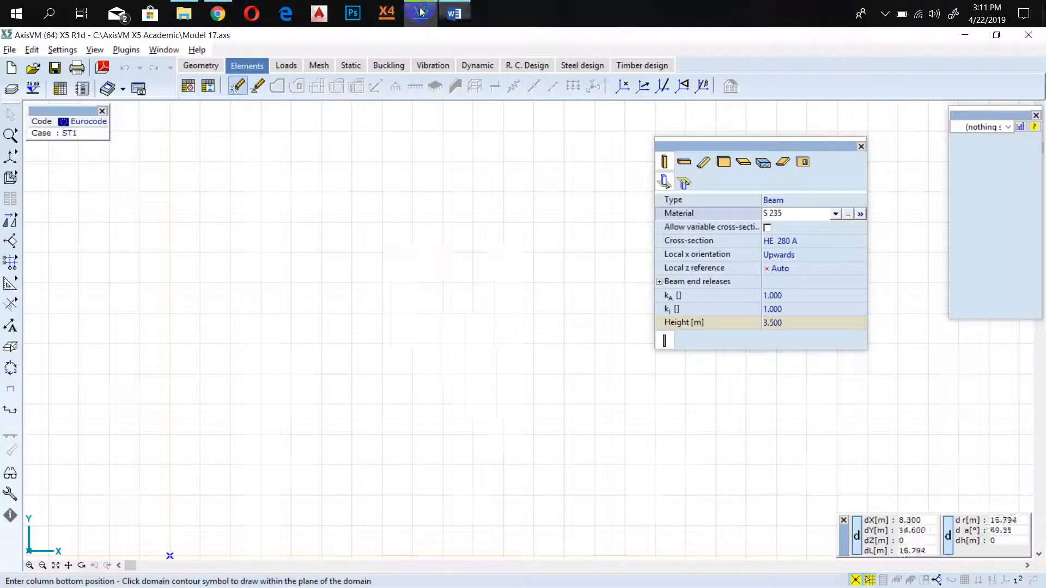
scroll(289, 357, up, 5)
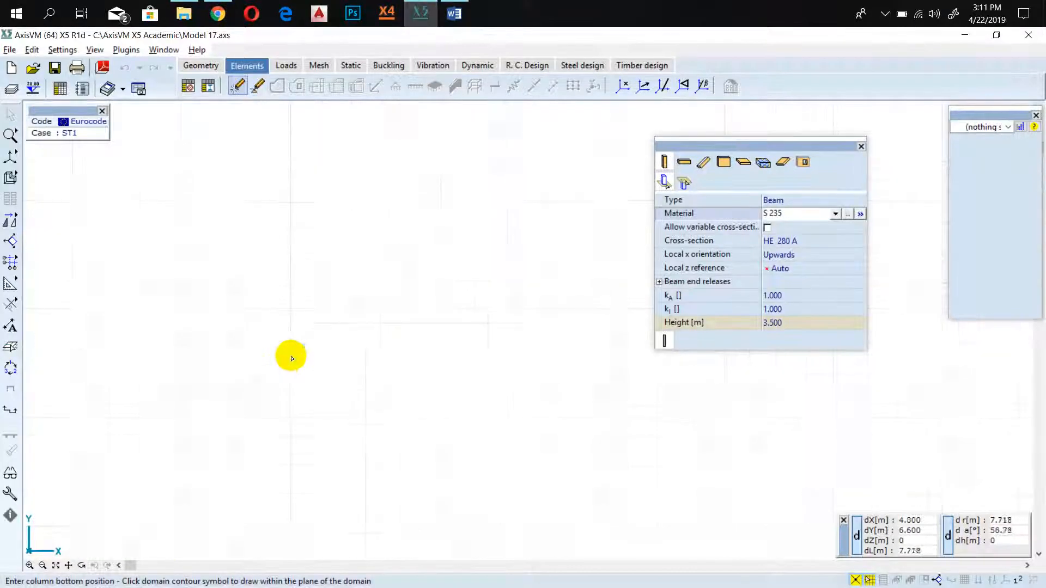
scroll(336, 335, up, 3)
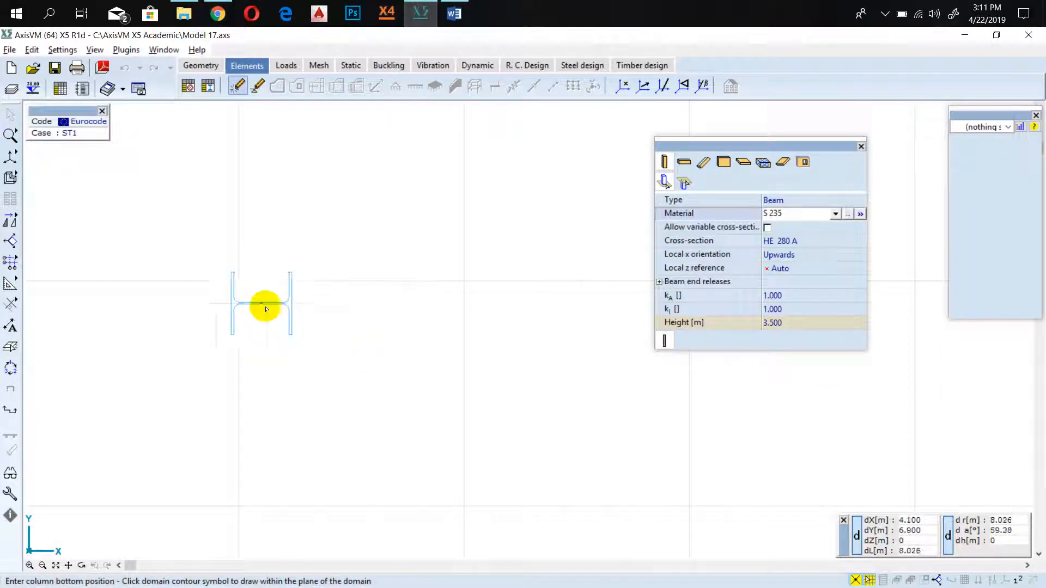
scroll(238, 283, up, 5)
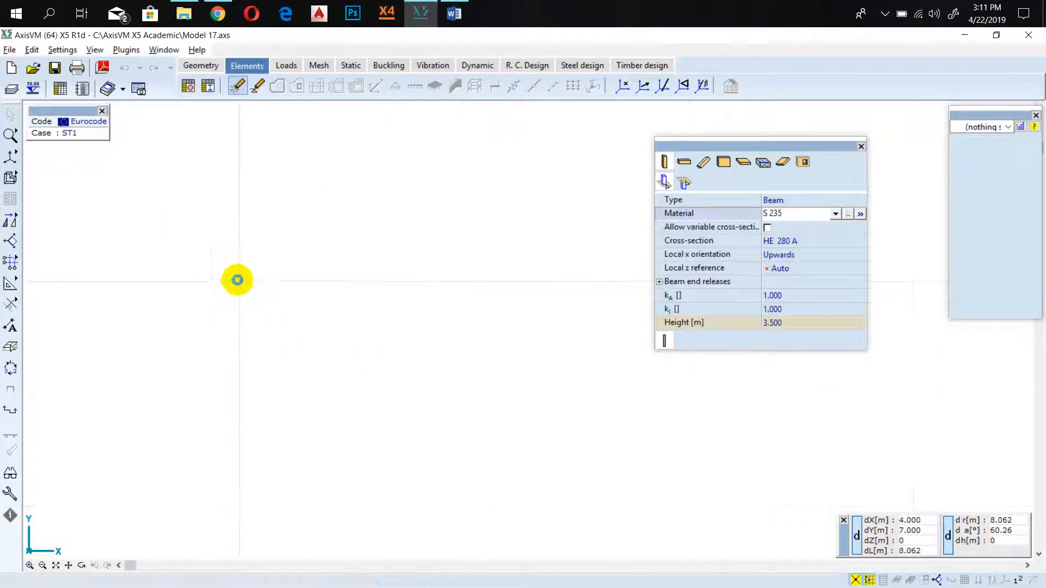
scroll(243, 285, down, 8)
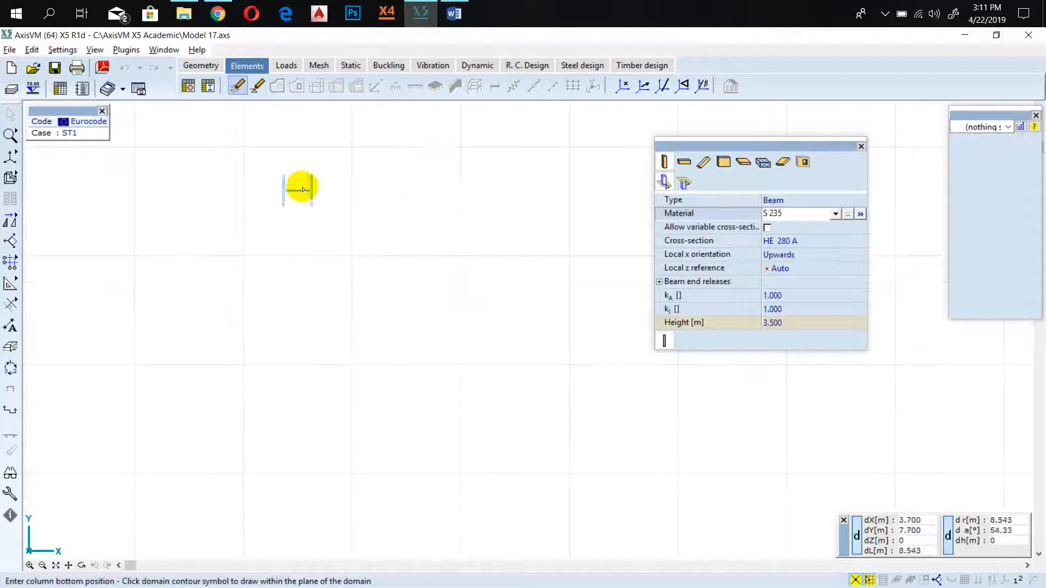
scroll(359, 267, up, 8)
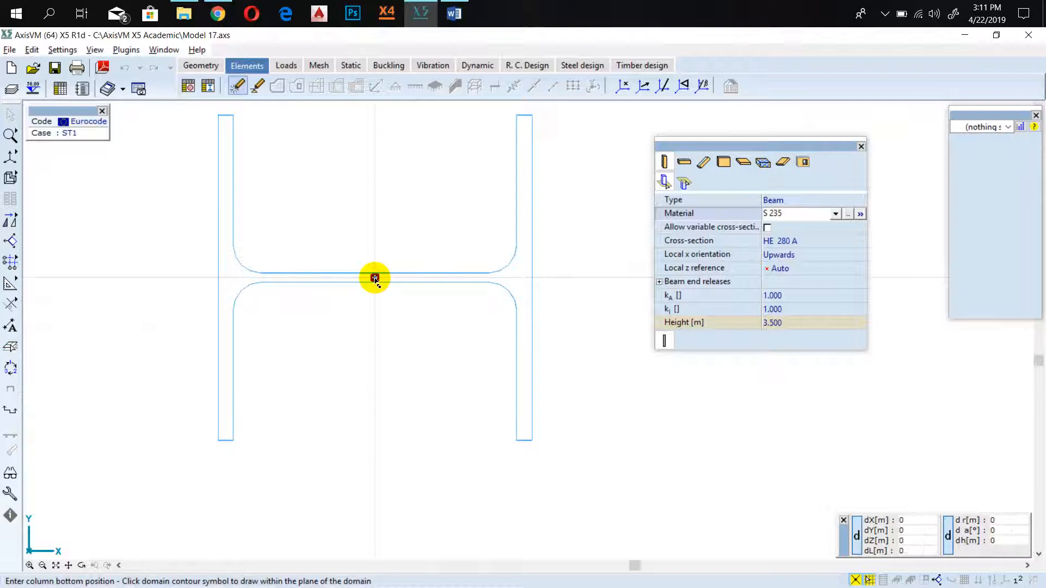
click(375, 278)
Place the second column 5 m from the origin column in the Y direction, at (0; 5).
scroll(373, 279, down, 6)
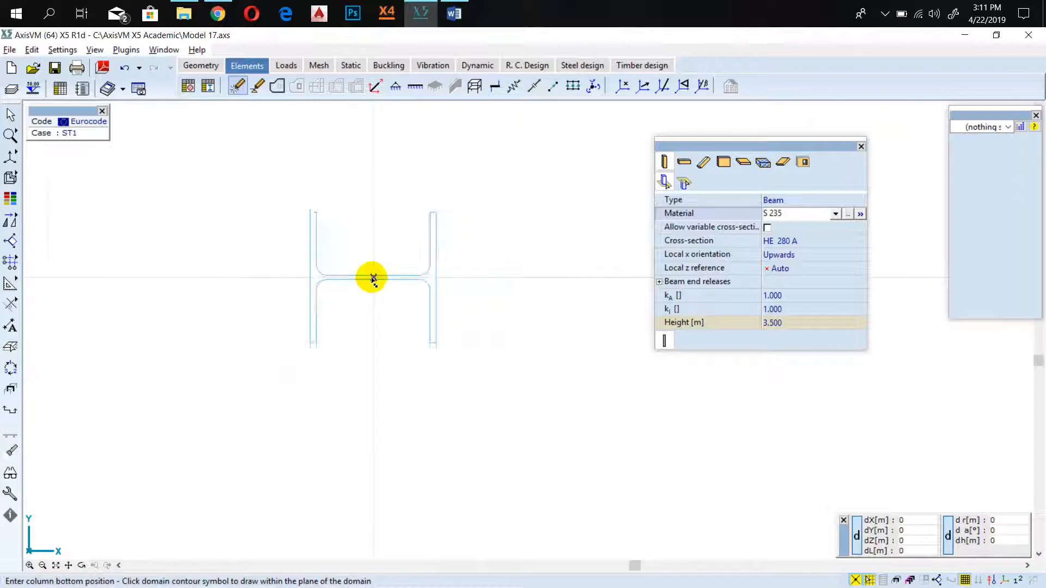
scroll(375, 279, down, 2)
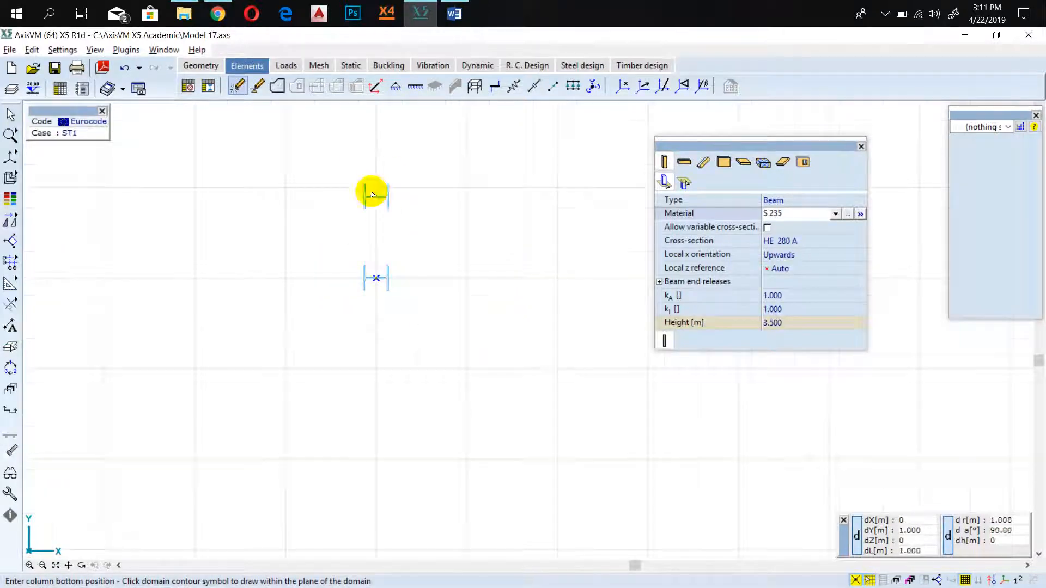
scroll(424, 219, down, 1)
middle_drag(432, 189, 376, 262)
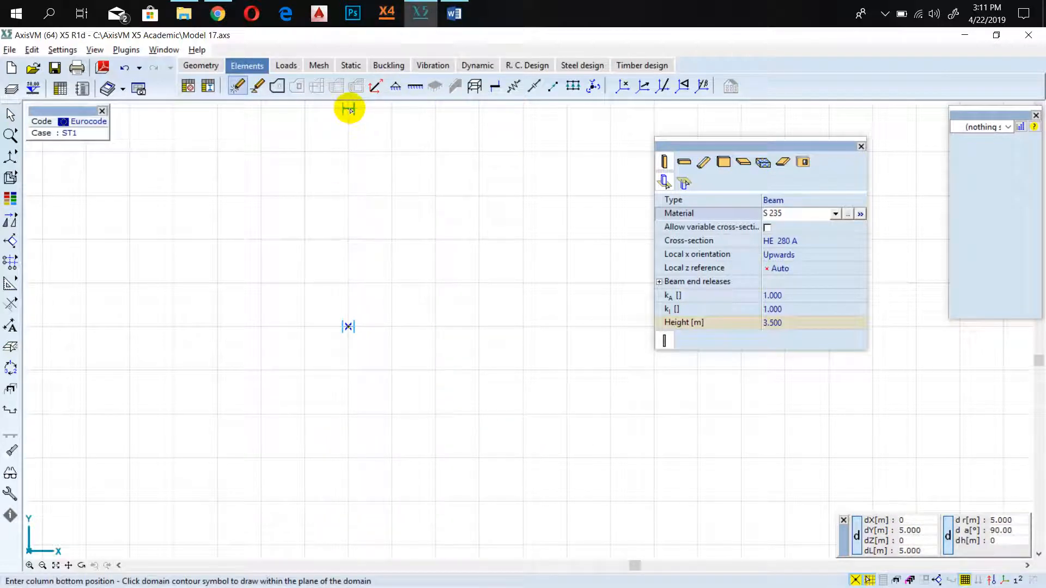
click(349, 109)
Place the third column another 5 m along Y, at position (0; 10).
scroll(357, 175, down, 2)
middle_drag(373, 170, 337, 259)
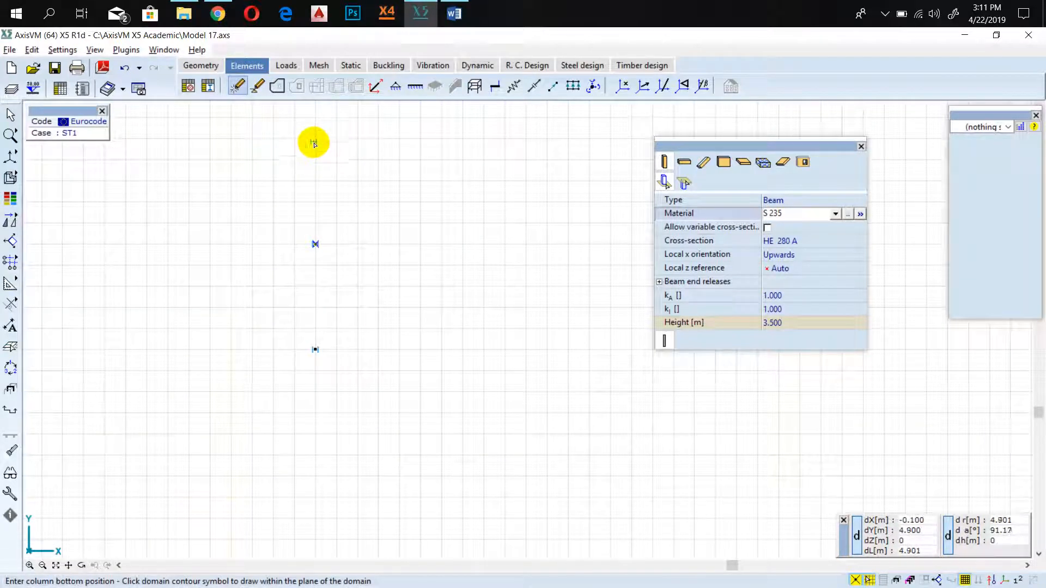
scroll(314, 141, up, 3)
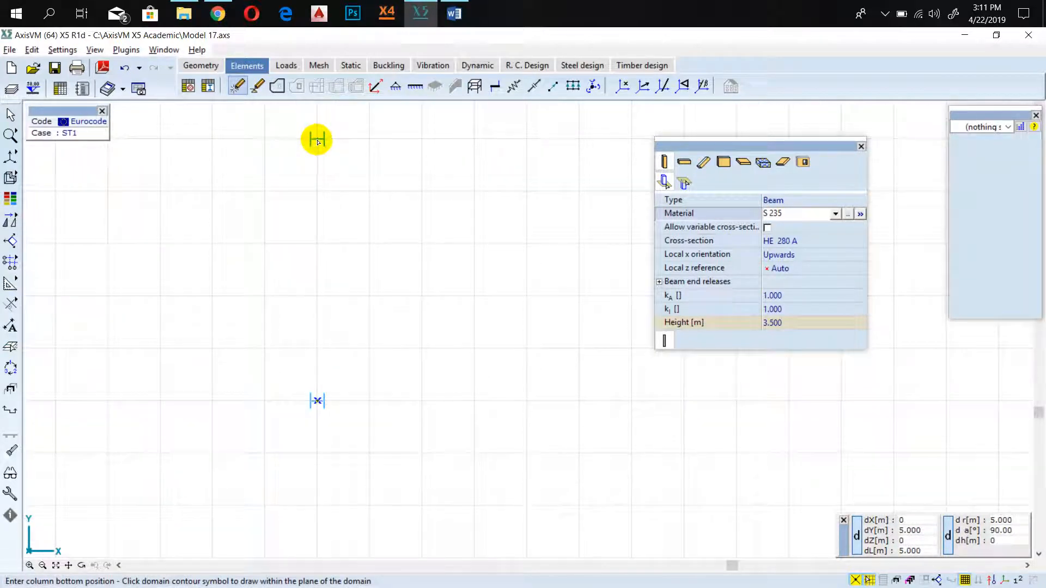
click(318, 140)
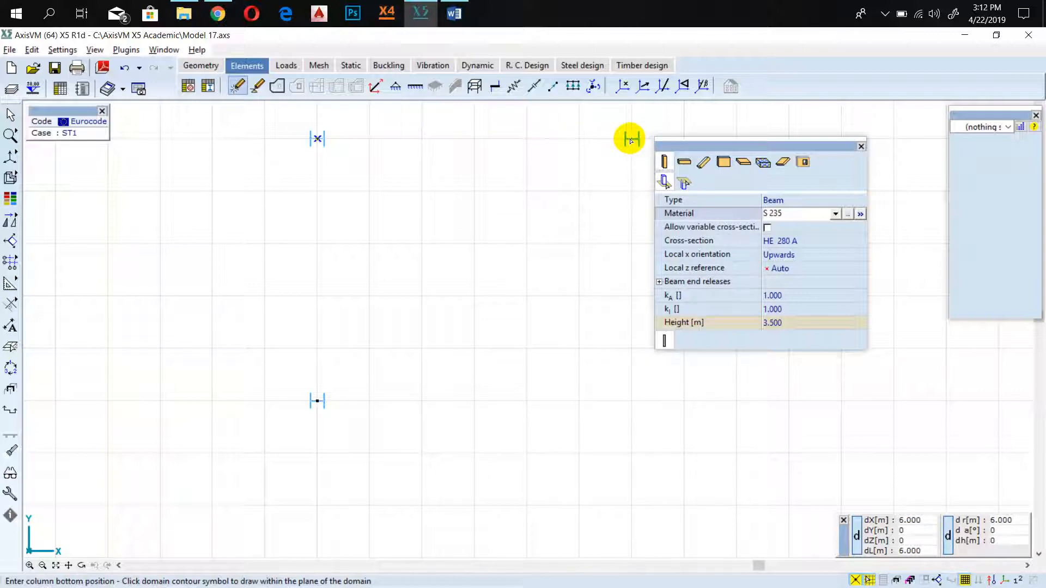
Place two columns of the second row, 6 m away in X, at (6; 10) and (6; 5).
click(631, 140)
scroll(596, 434, down, 1)
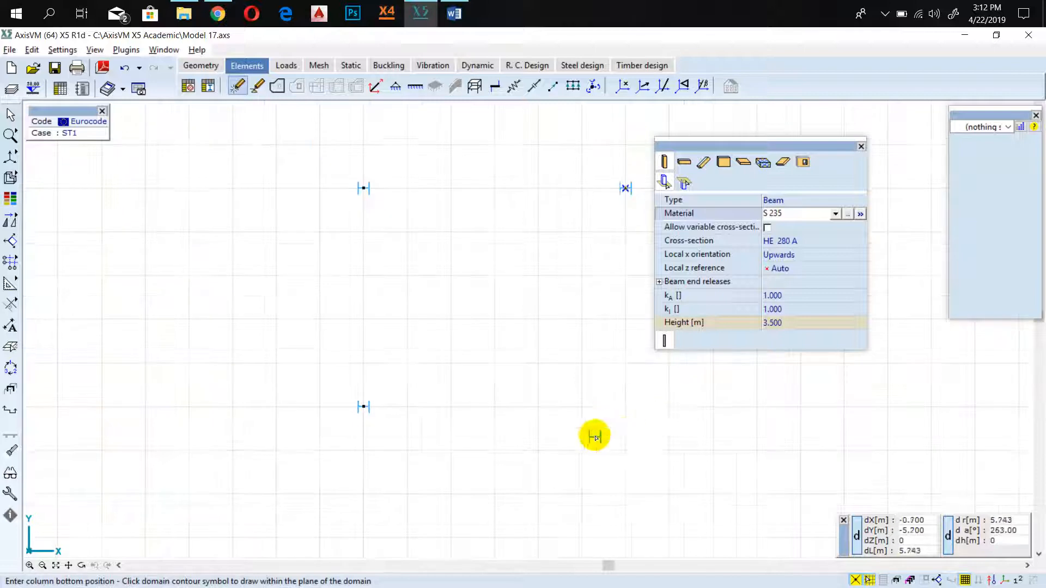
click(625, 407)
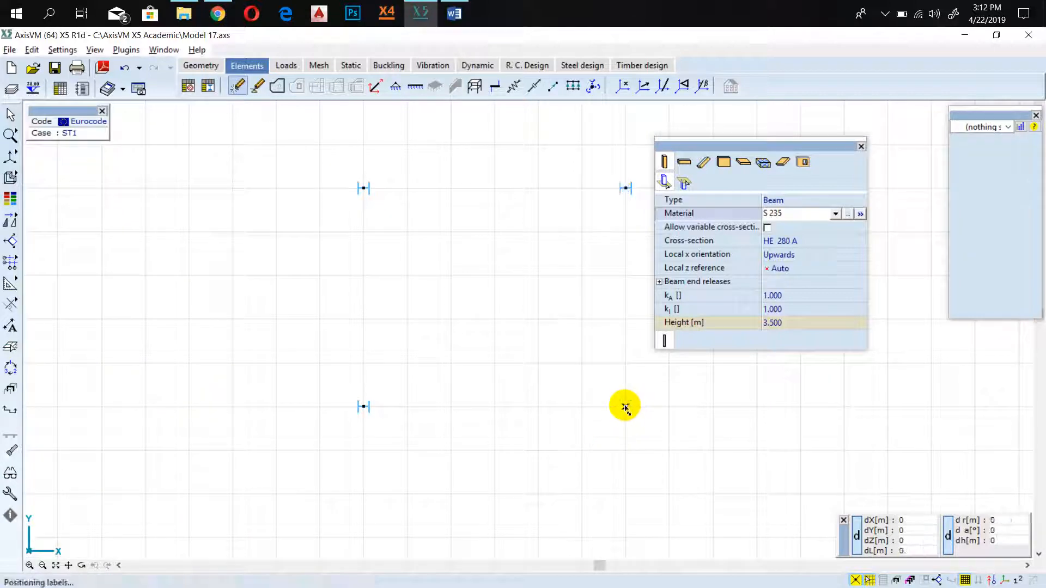
Place the sixth column 5 m below the last one in the Y direction, at position (6; 0).
scroll(625, 414, down, 2)
middle_drag(602, 466, 400, 307)
scroll(406, 327, up, 3)
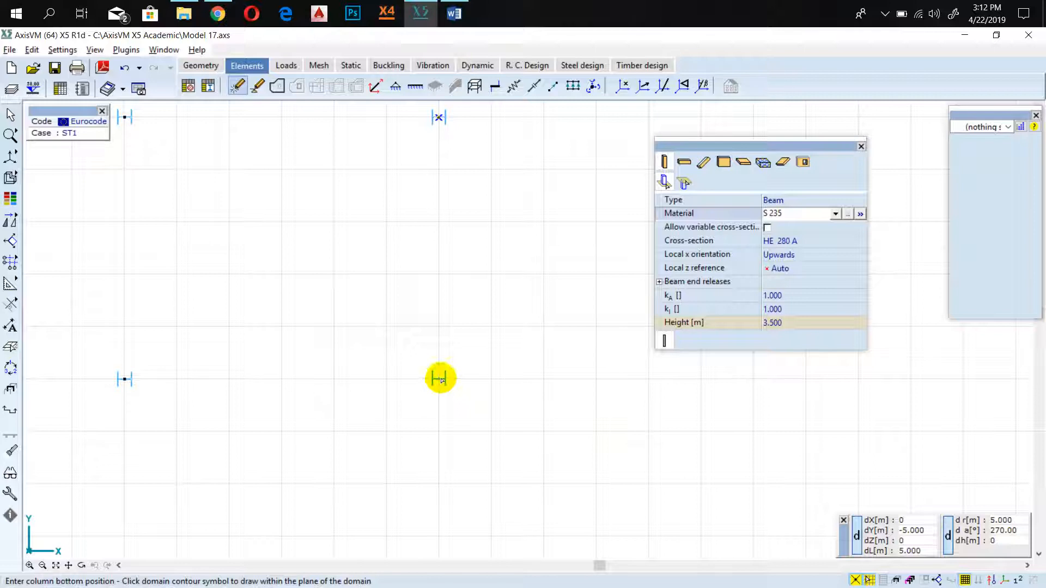
click(440, 379)
Examine the plan layout of the six columns.
scroll(439, 378, down, 6)
scroll(404, 317, up, 3)
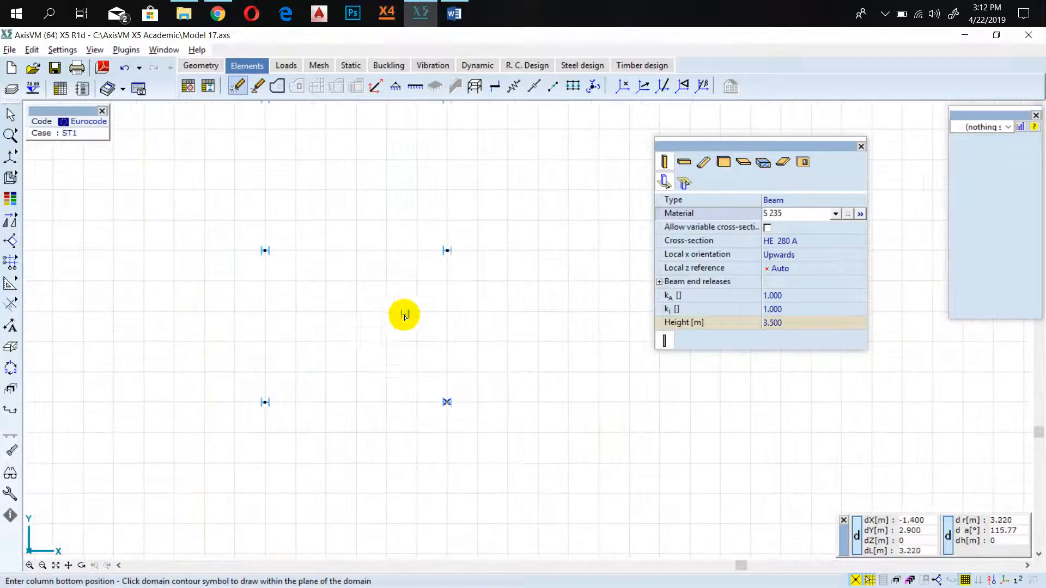
scroll(308, 343, down, 3)
middle_drag(365, 287, 397, 329)
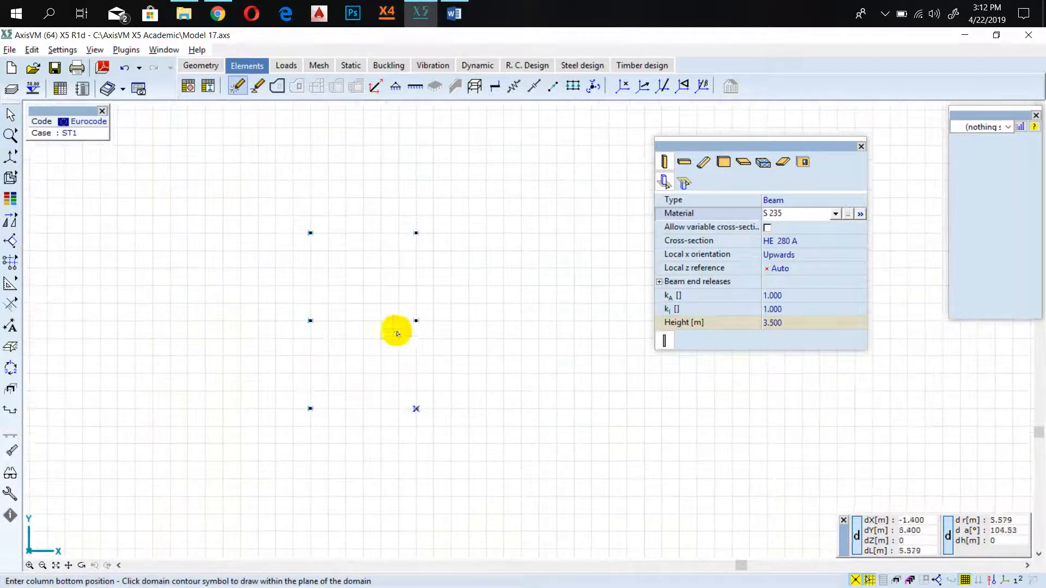
scroll(414, 327, up, 6)
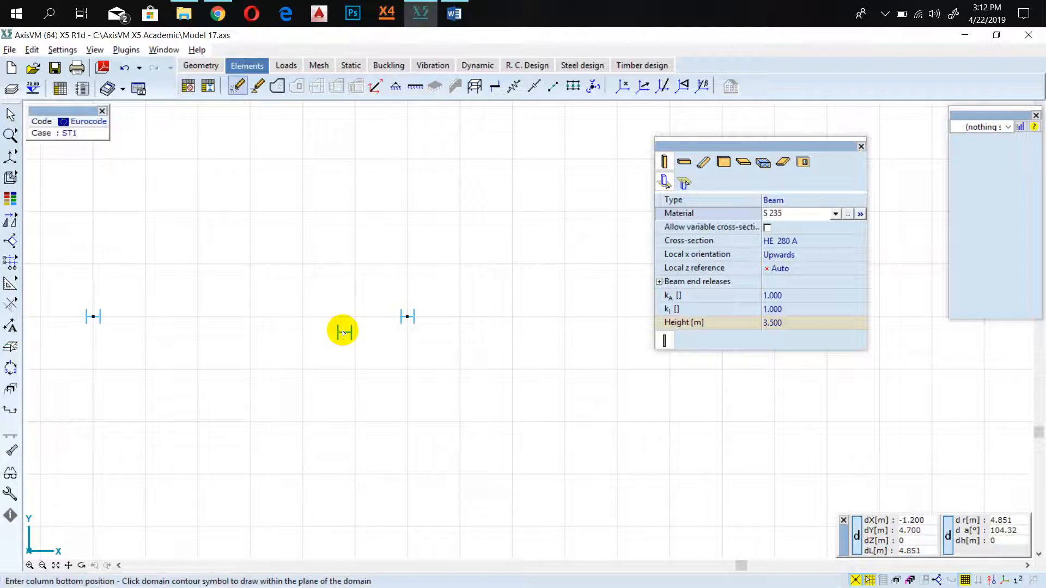
scroll(362, 329, down, 3)
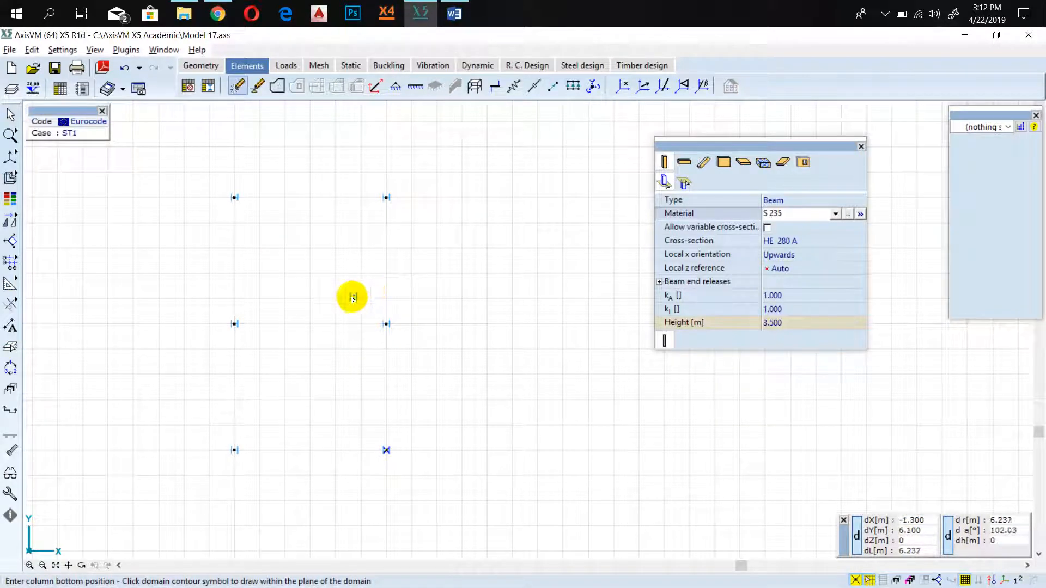
scroll(365, 349, down, 2)
scroll(371, 345, up, 3)
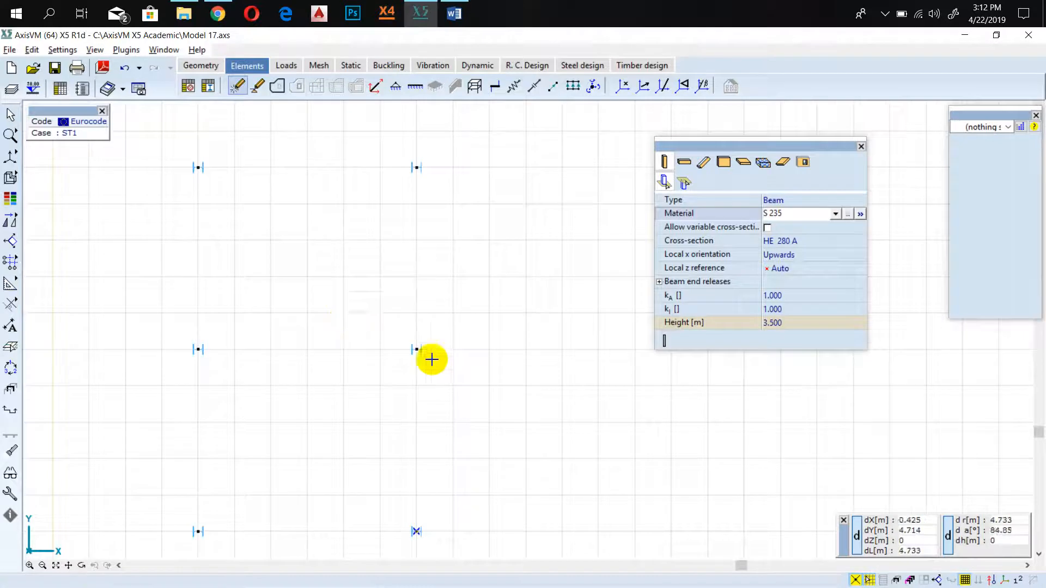
scroll(432, 360, down, 2)
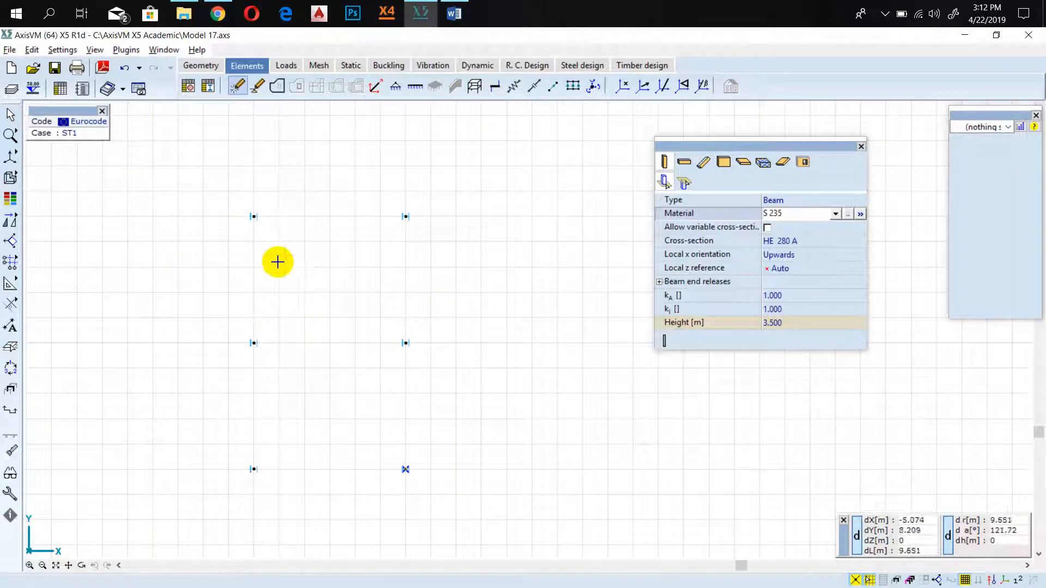
Change from the top view to the perspective view of the six columns.
click(63, 49)
click(63, 49)
mouse_move(10, 155)
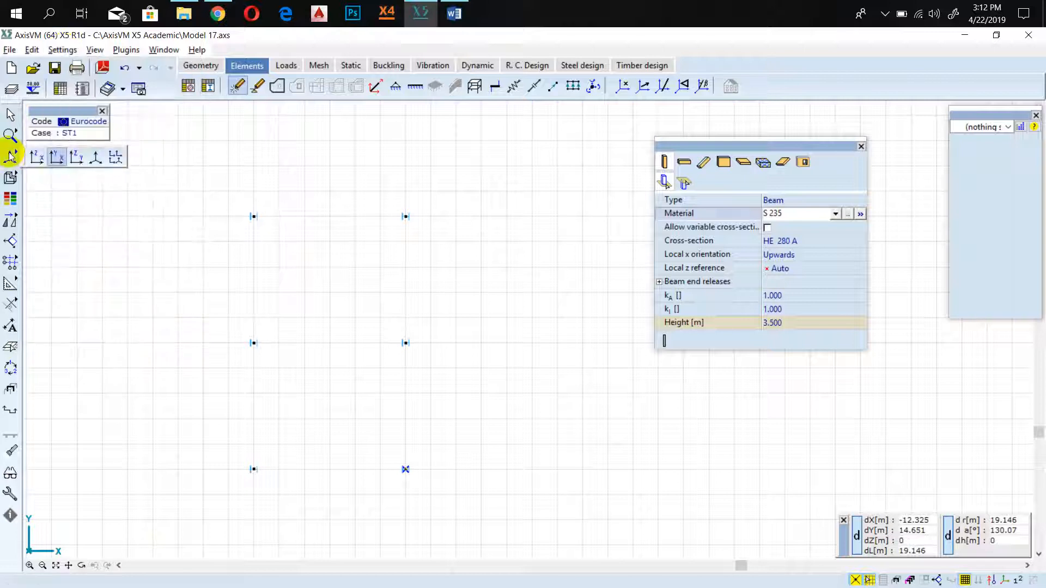
click(94, 157)
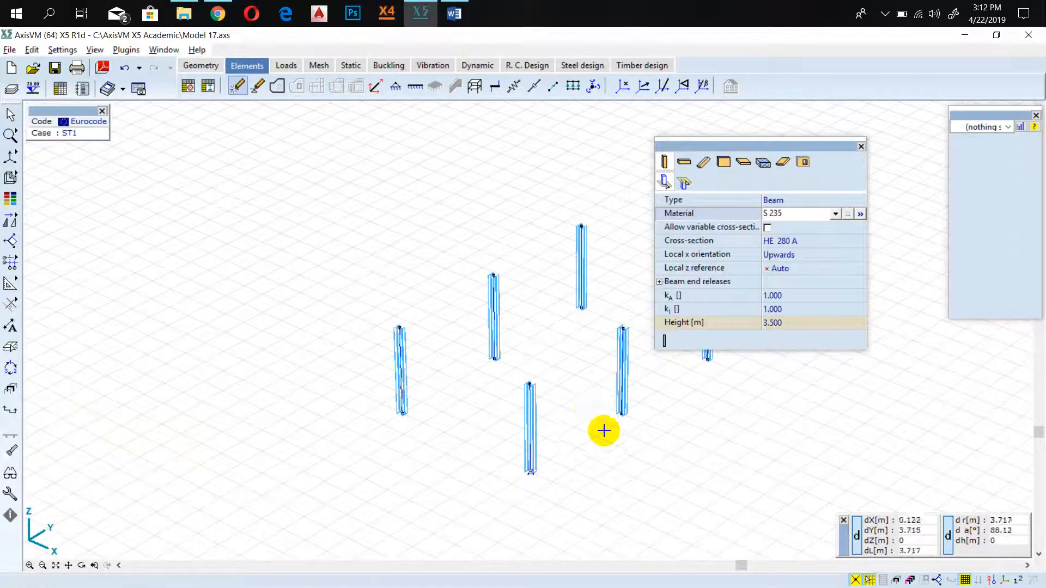
middle_drag(604, 431, 417, 403)
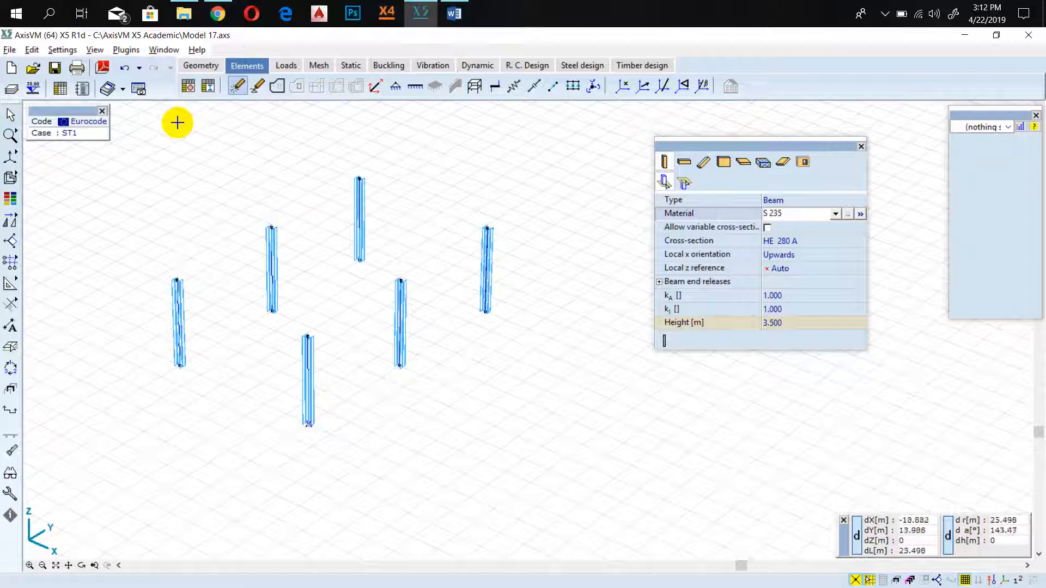
Set the perspective view's rotation about the horizontal axis (H) to 15.
click(63, 50)
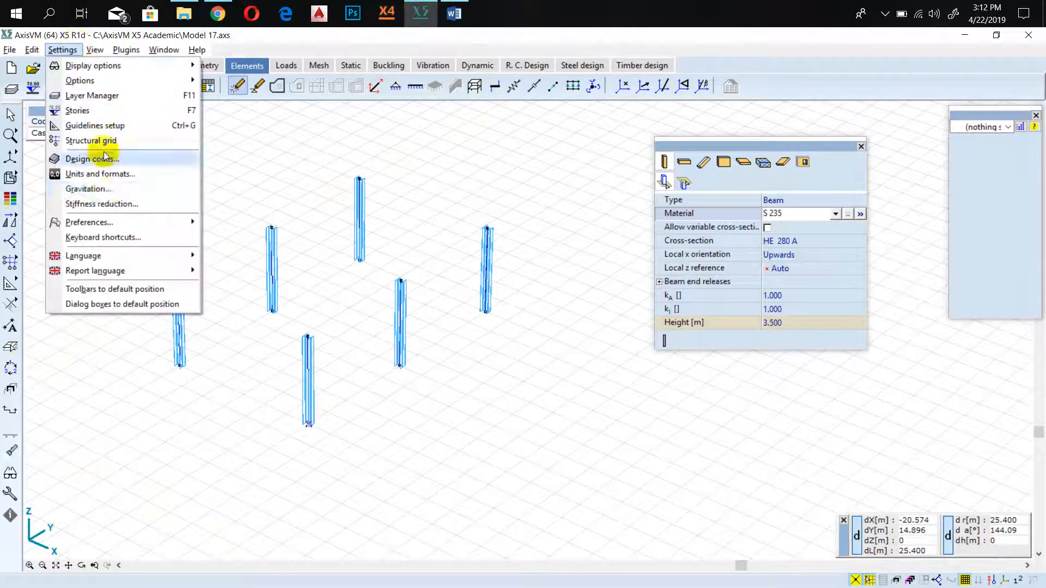
click(95, 50)
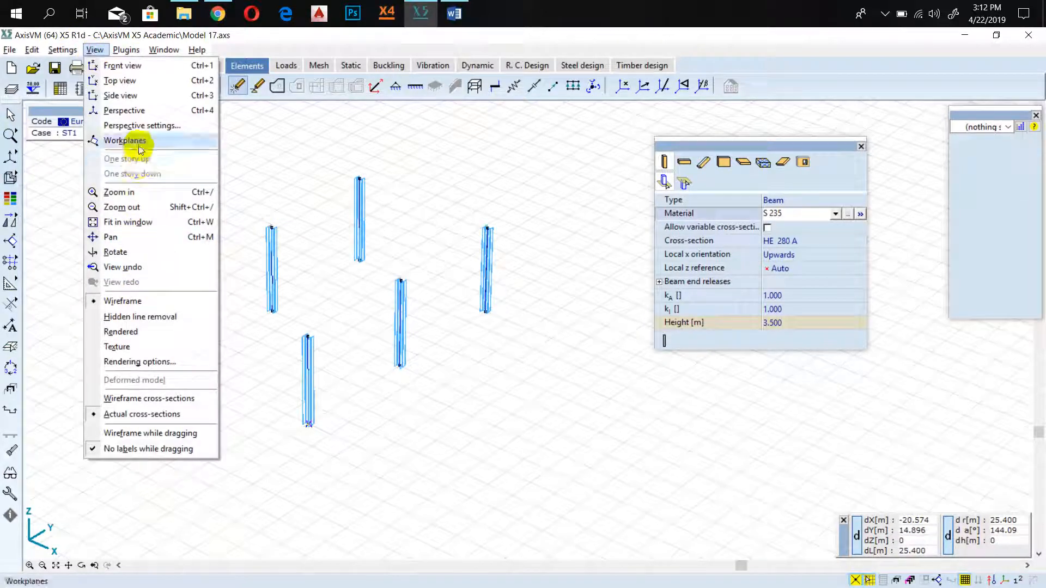
click(140, 125)
click(460, 135)
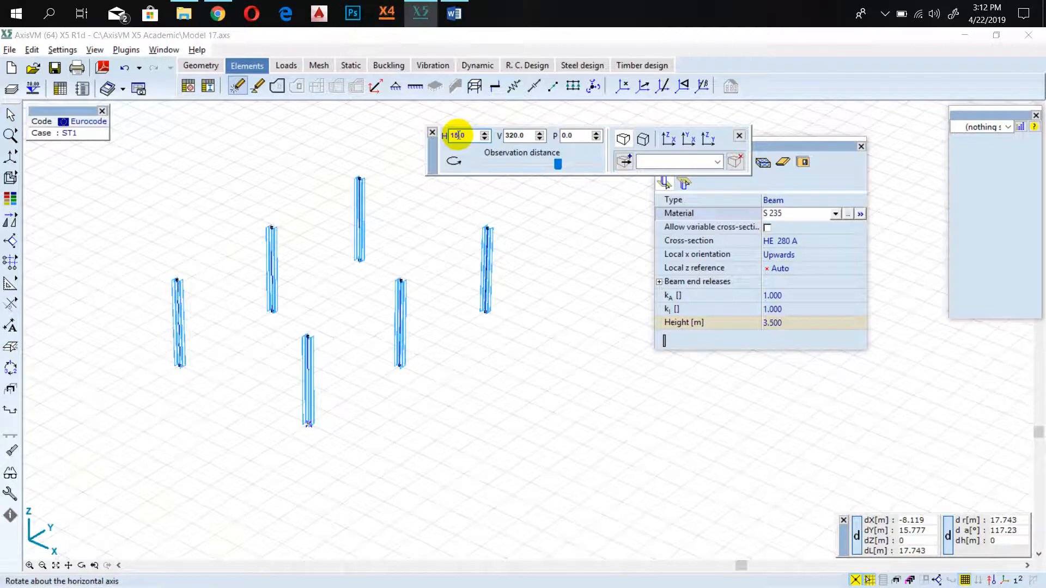
key(Return)
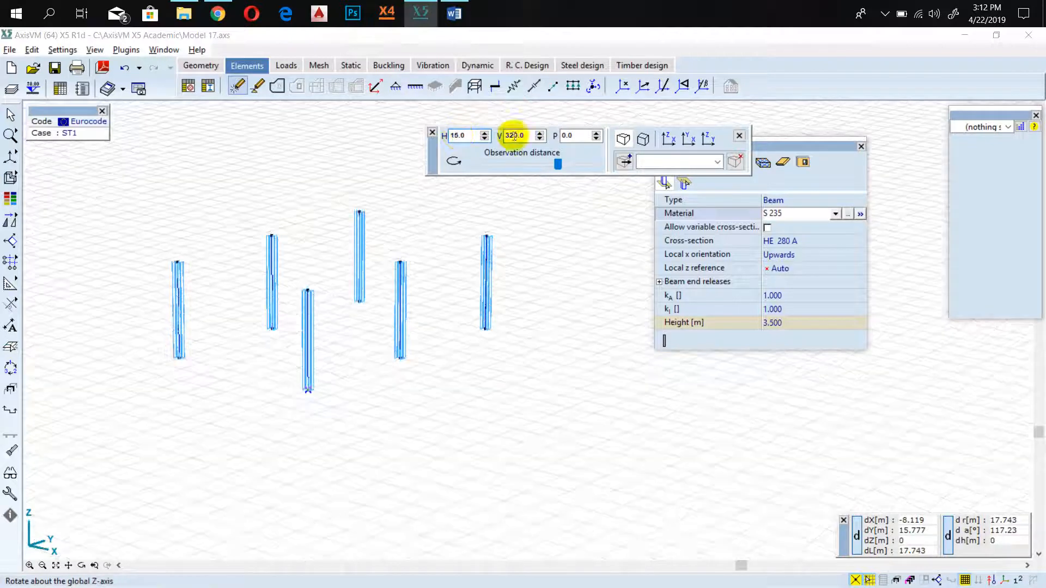
click(739, 136)
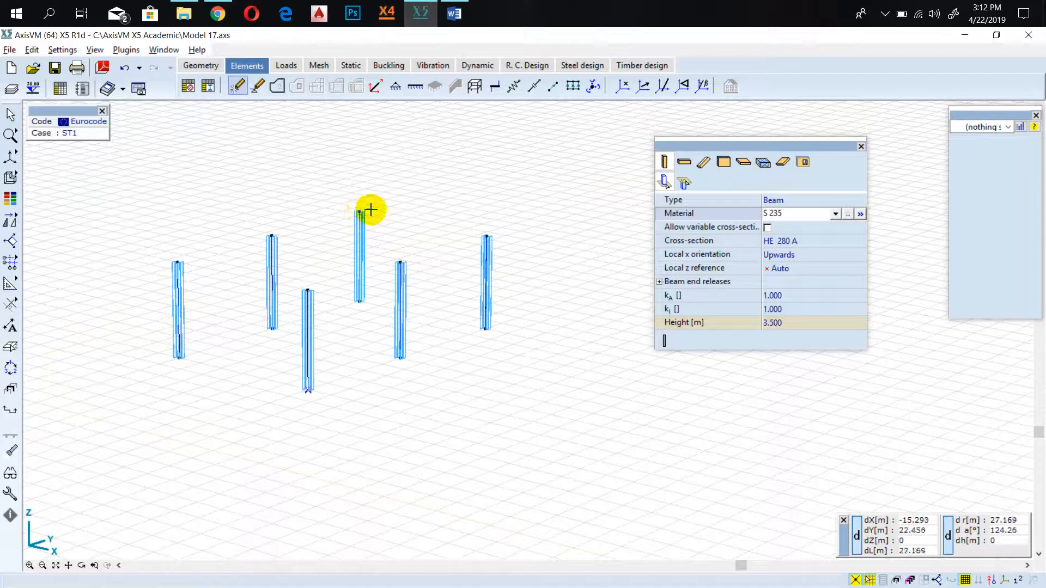
middle_drag(408, 205, 457, 221)
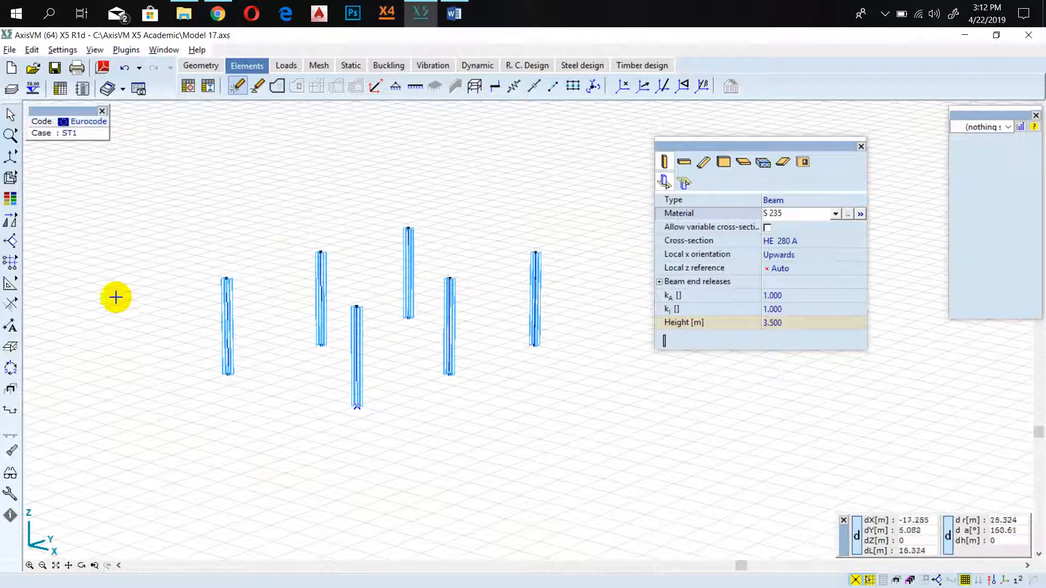
Switch to the Word guide and read step 6 on the horizontal beam and its IPE 400 section.
click(454, 13)
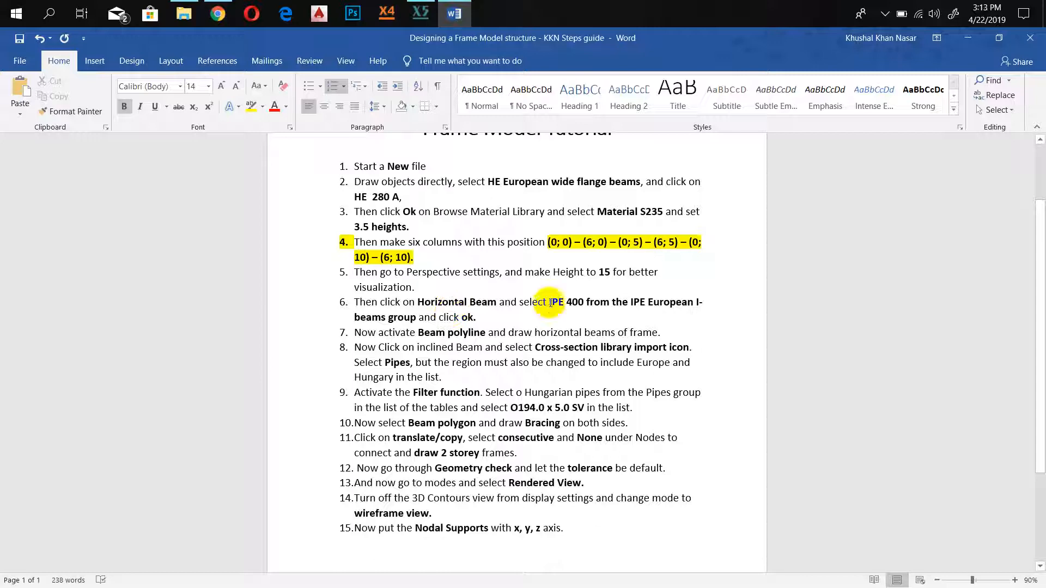
drag(550, 303, 594, 304)
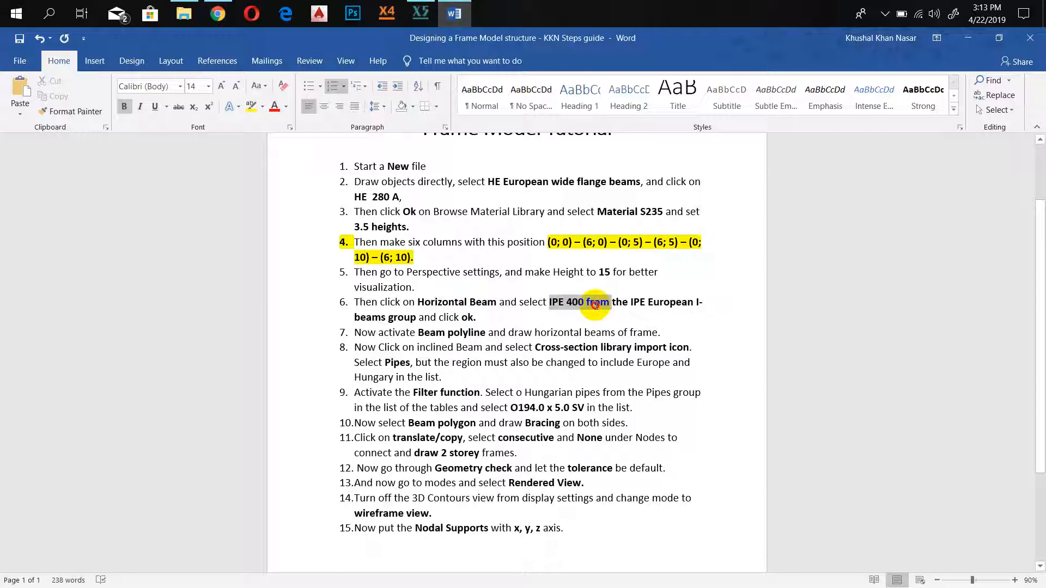
click(446, 315)
drag(541, 309, 595, 304)
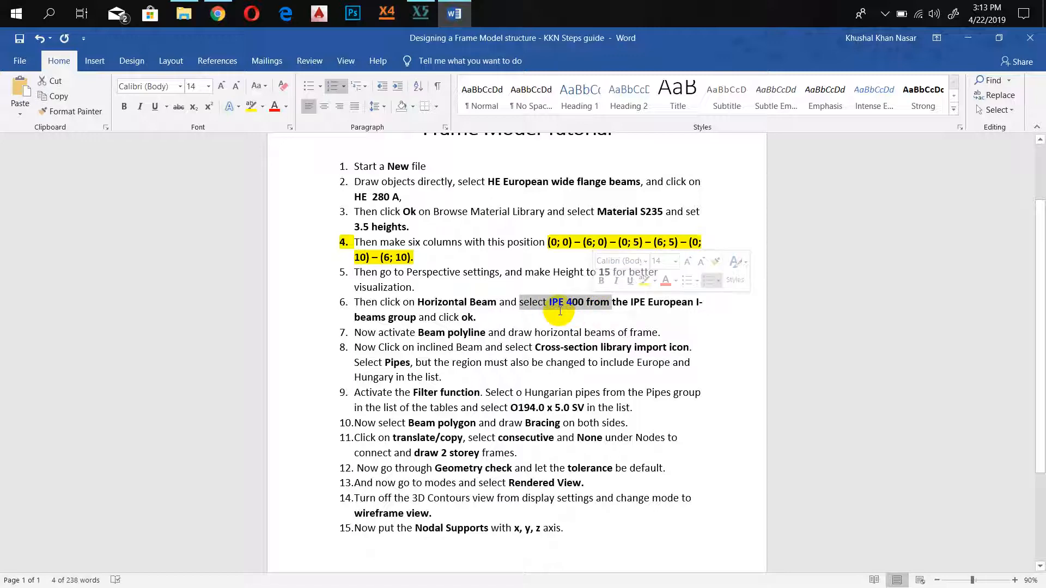
click(549, 316)
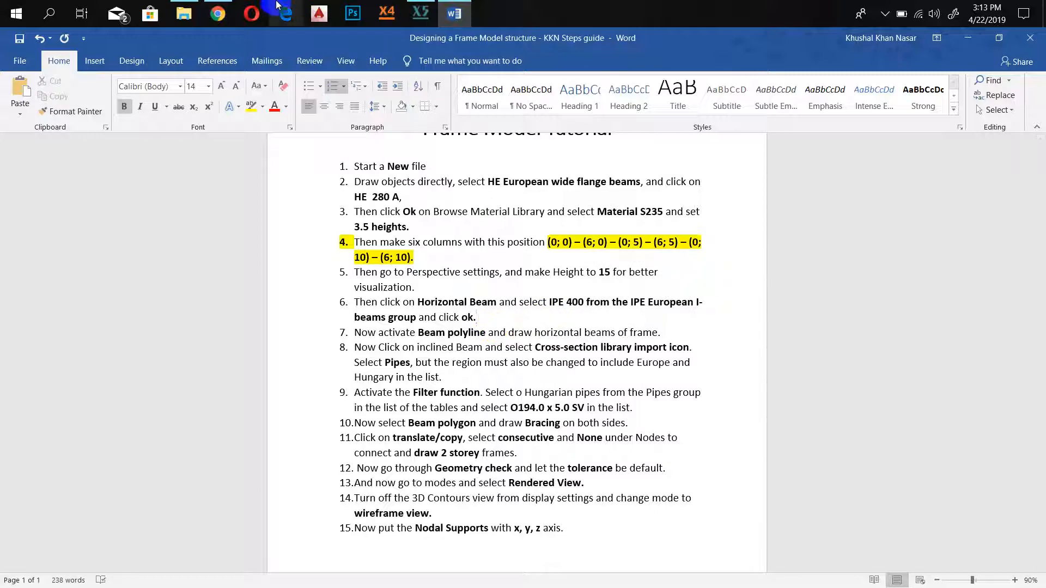
mouse_move(229, 9)
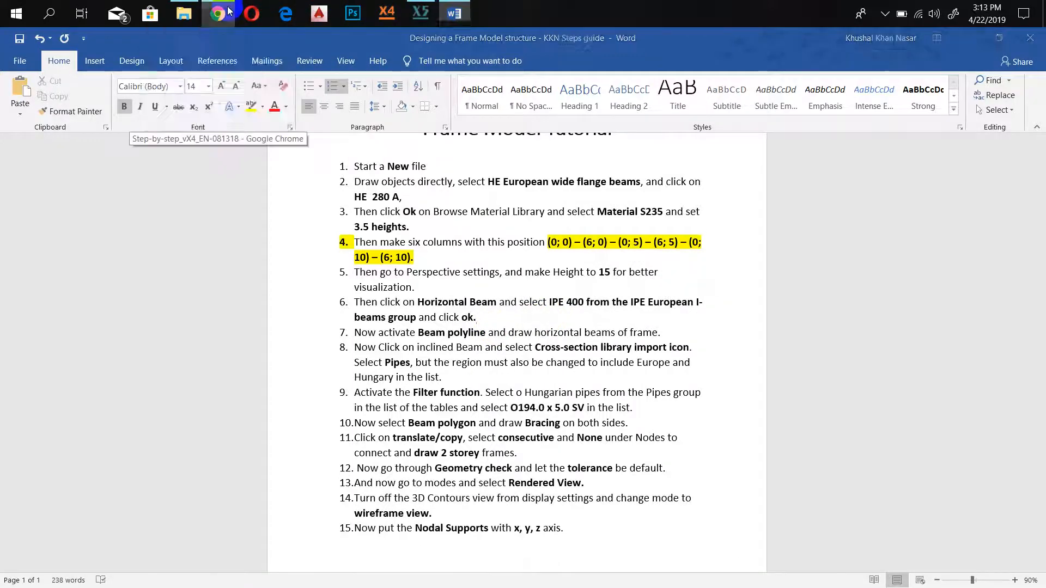
click(179, 103)
Switch back to AxisVM and set up a horizontal beam with the IPE 400 cross-section from the IPE European I-beams library group.
click(421, 12)
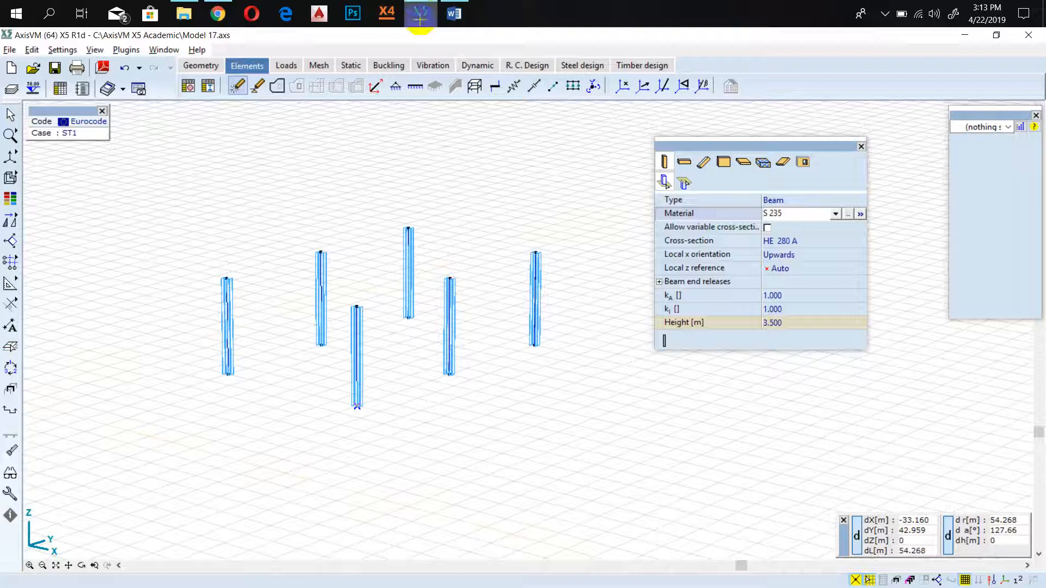
scroll(358, 298, up, 2)
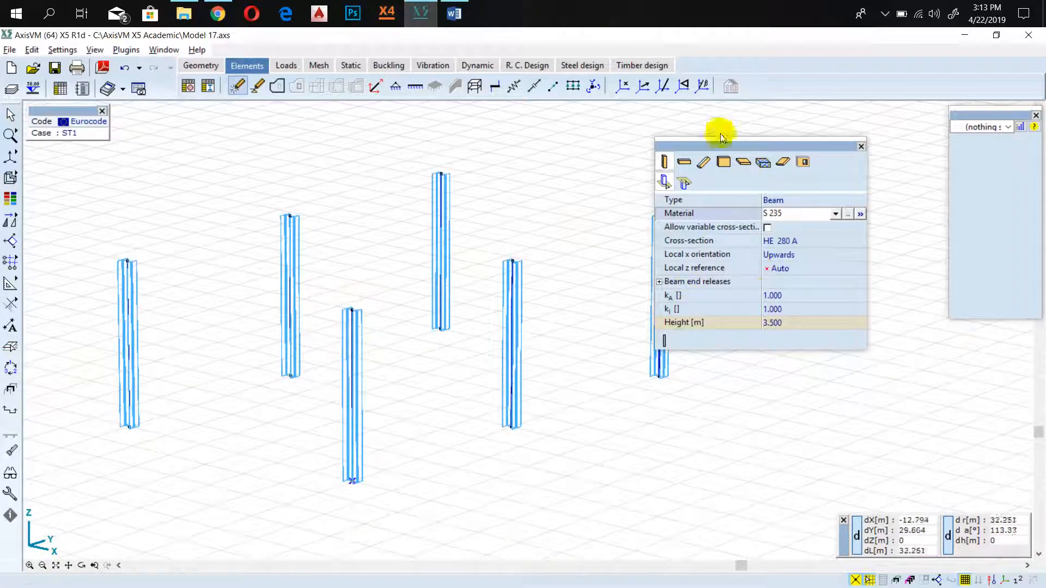
click(684, 162)
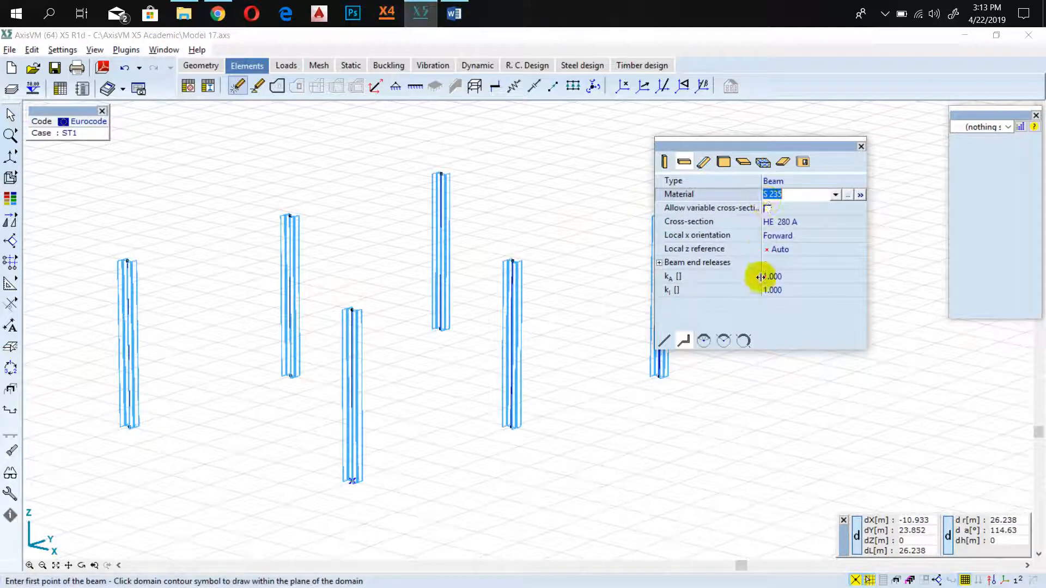
click(698, 221)
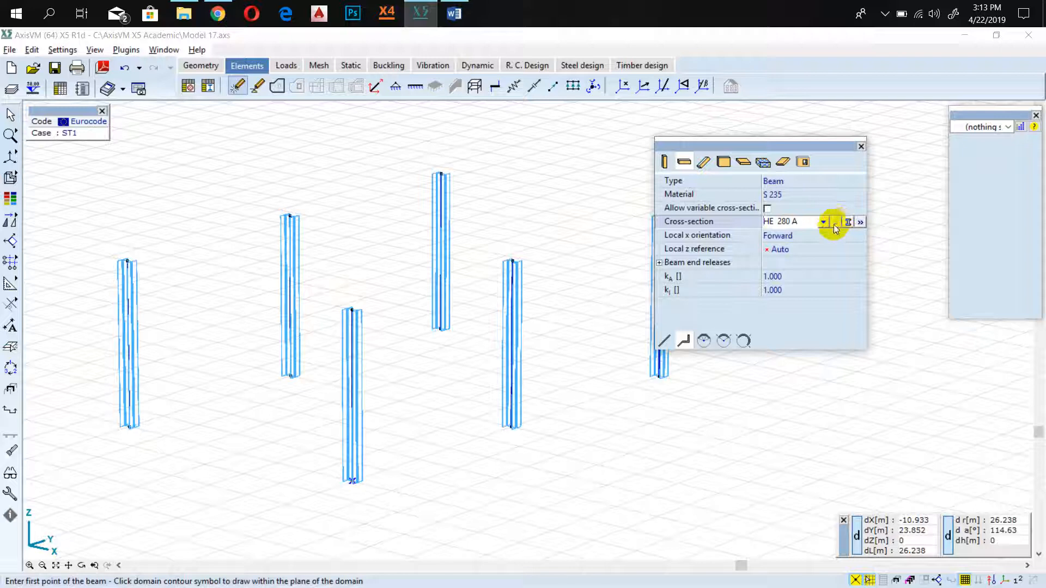
drag(790, 145, 508, 175)
click(555, 252)
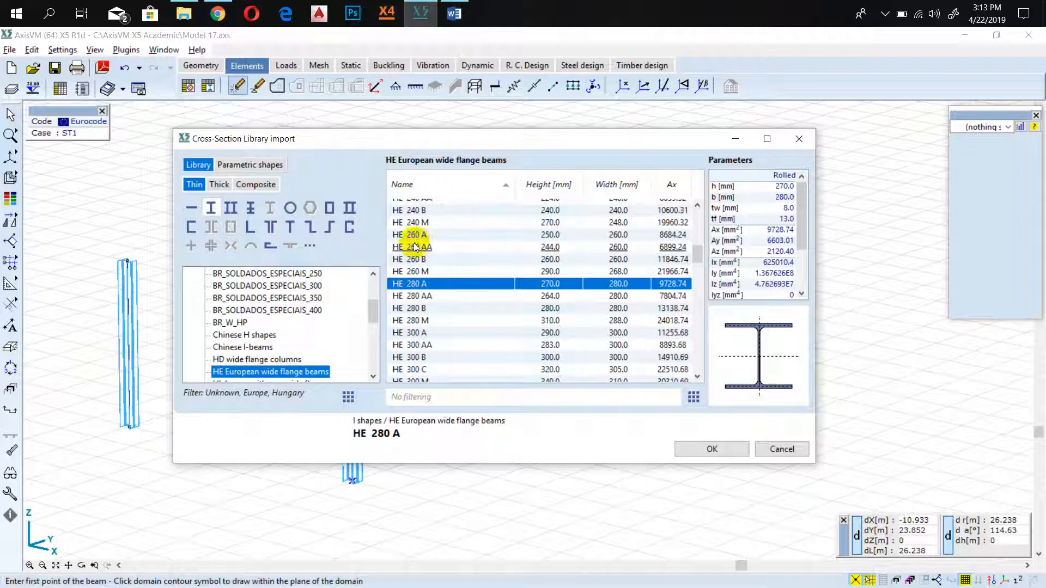
scroll(409, 334, up, 1)
scroll(245, 314, up, 3)
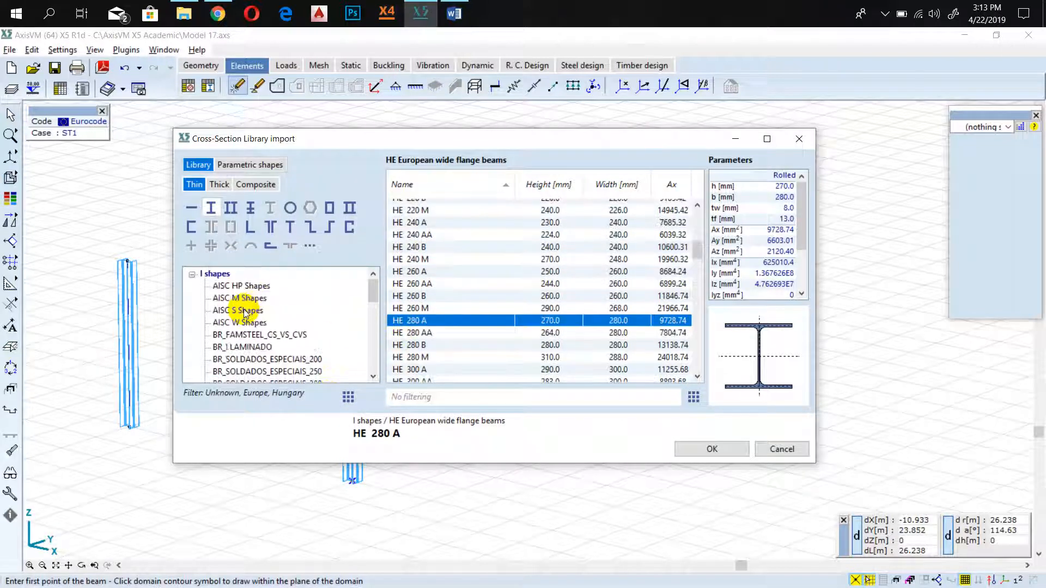
scroll(245, 314, down, 6)
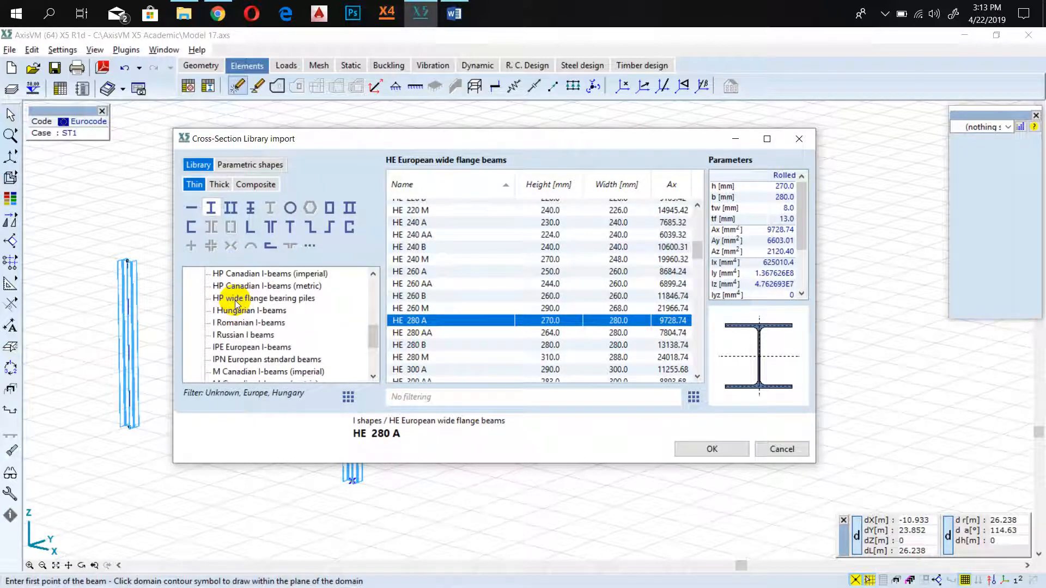
click(260, 348)
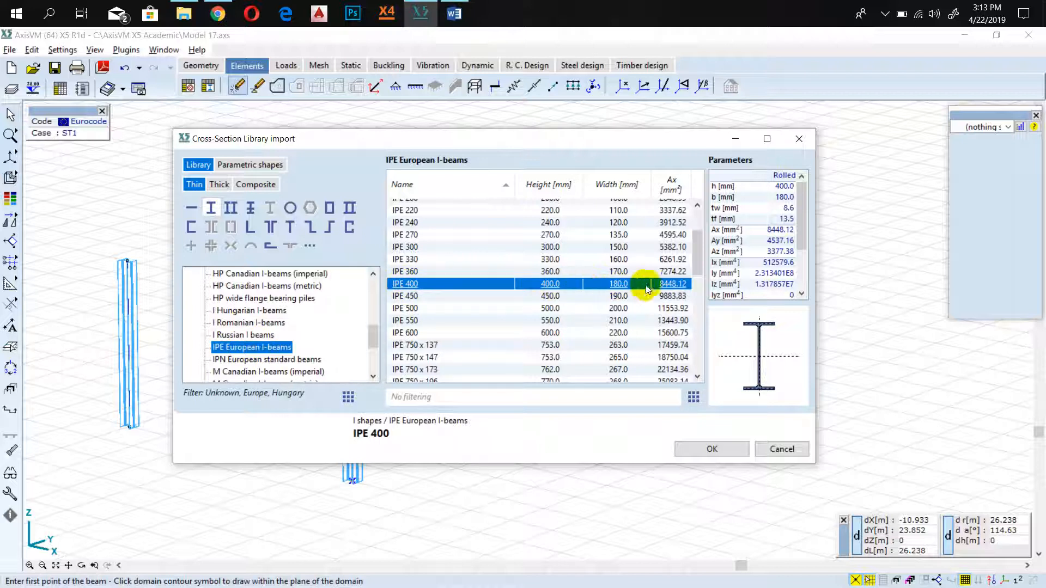
click(731, 444)
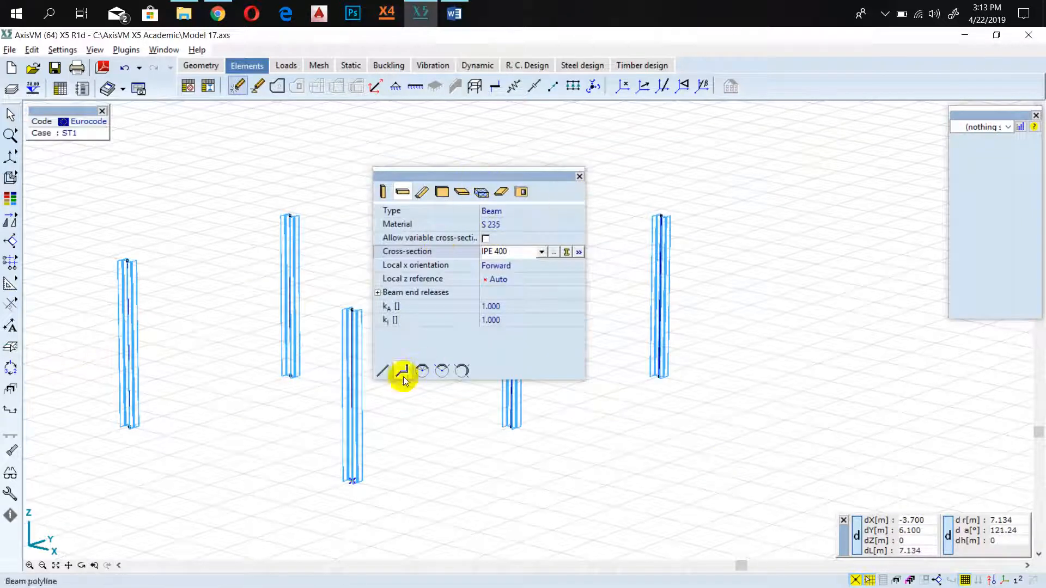
Draw the first 5 m segment of the beam polyline between the tops of the columns at (6; 0) and (6; 5).
drag(469, 175, 882, 194)
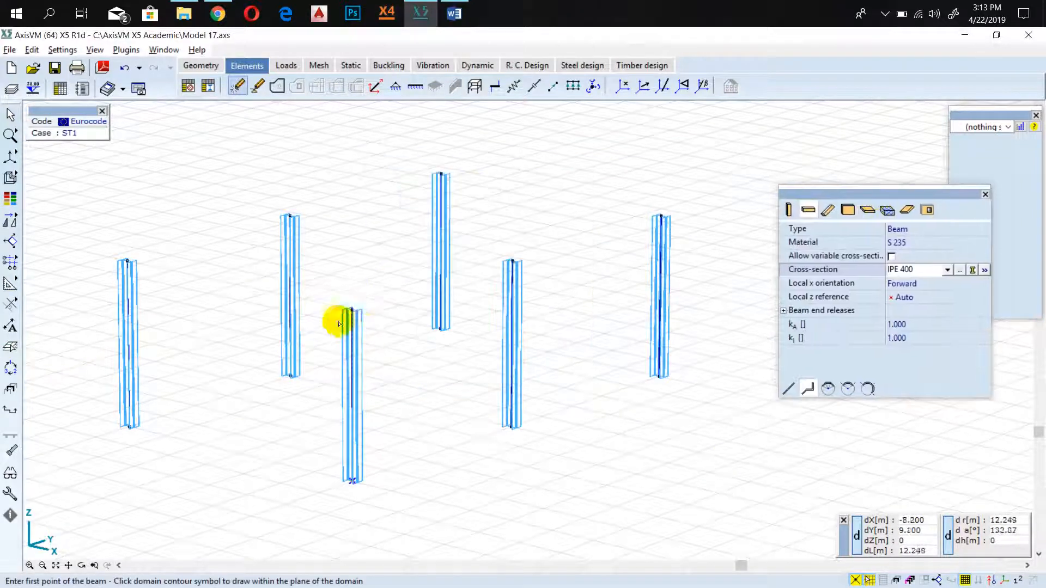
scroll(352, 310, up, 3)
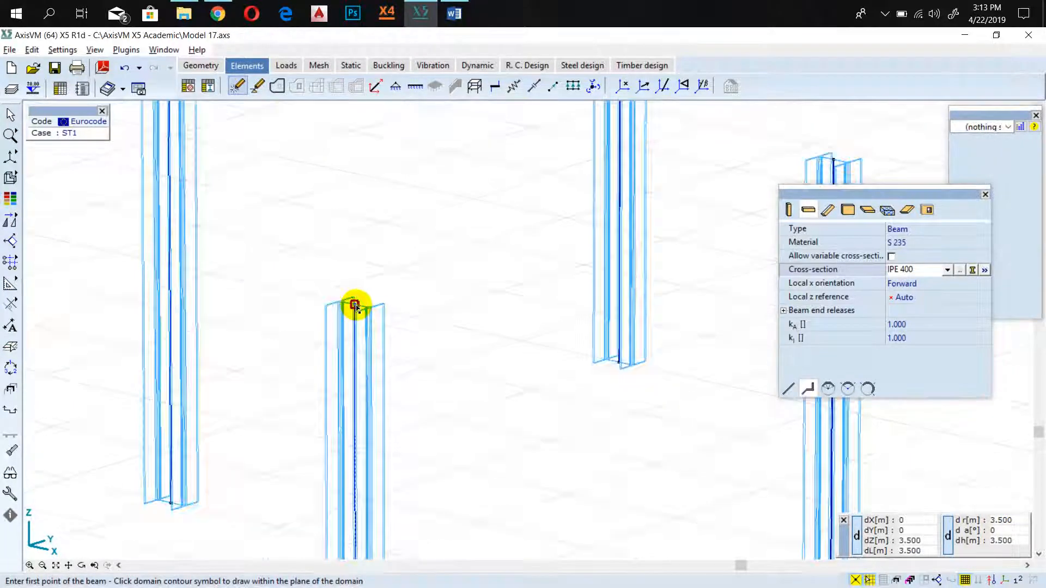
scroll(353, 304, up, 3)
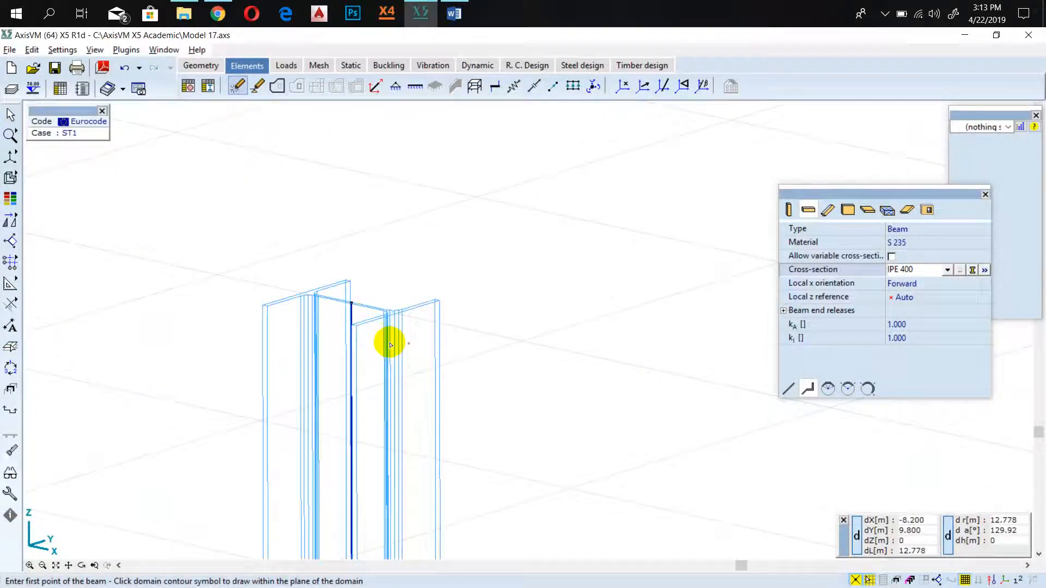
click(351, 302)
scroll(402, 297, down, 4)
scroll(478, 298, down, 2)
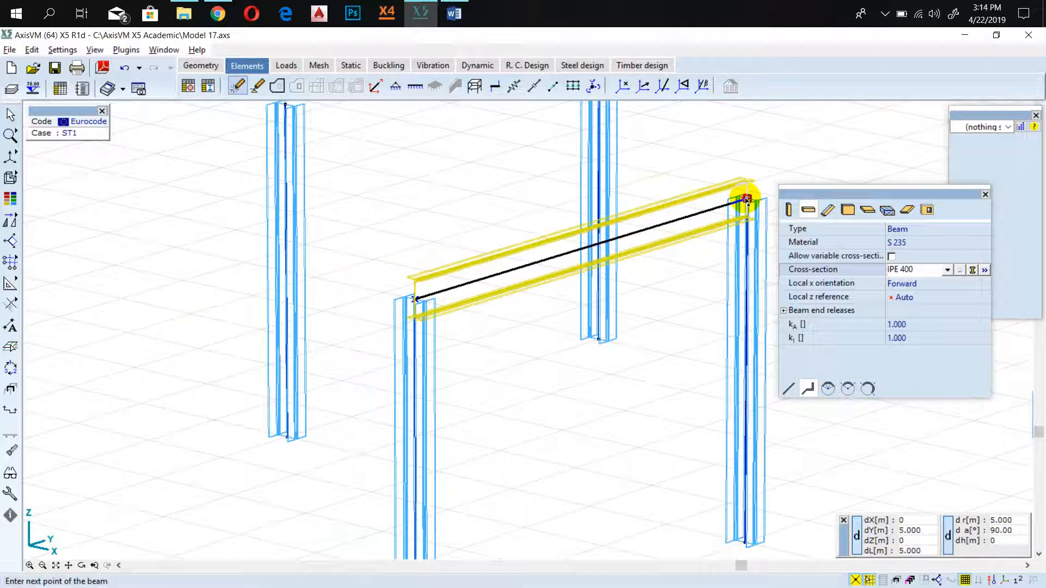
click(746, 199)
Extend the beam polyline 5 m to the column top at (6; 10), then 6 m across to the one at (0; 10).
middle_drag(753, 181, 218, 248)
scroll(493, 168, up, 1)
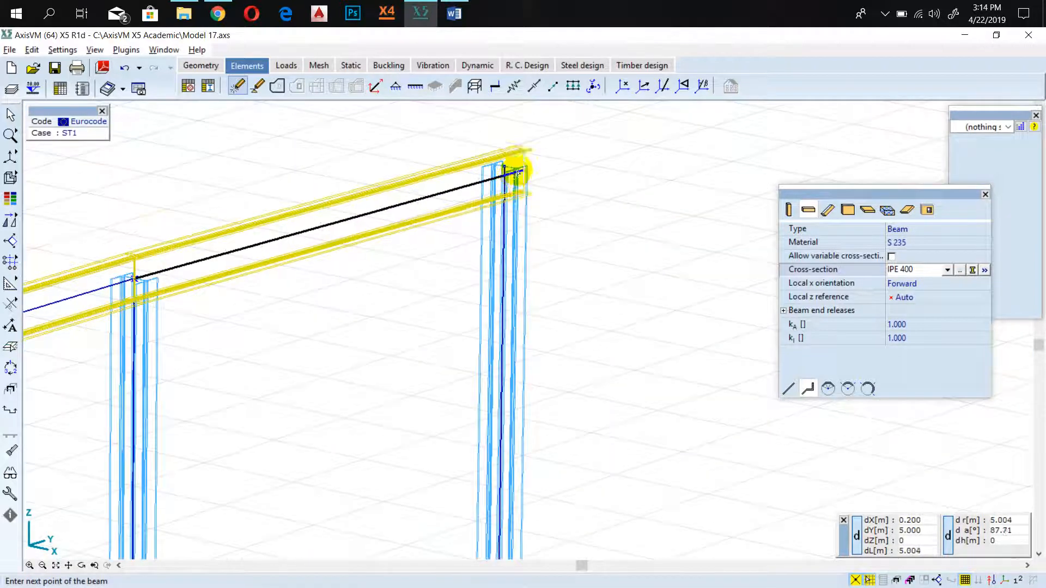
scroll(493, 169, up, 5)
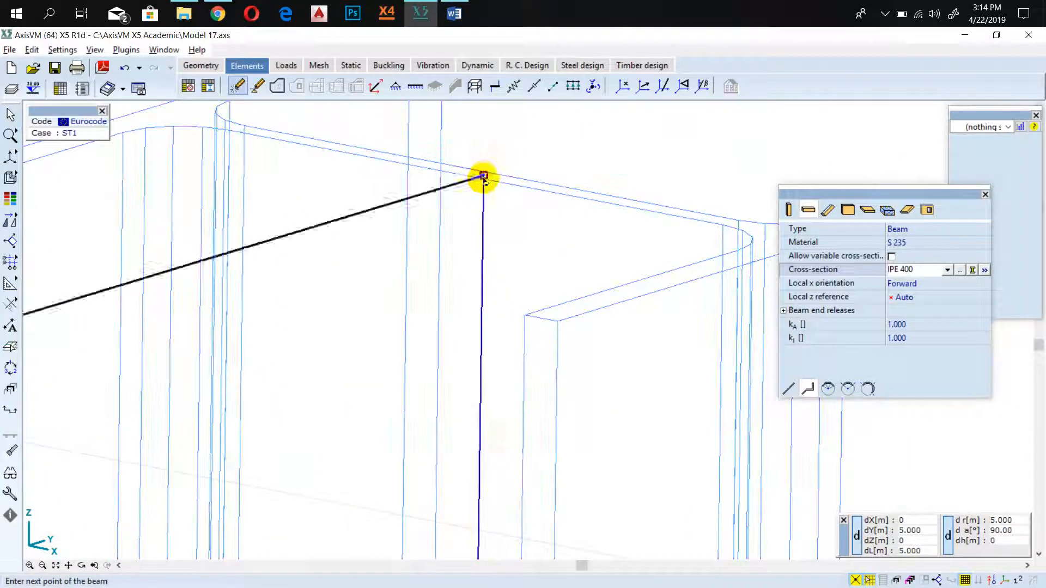
click(483, 177)
scroll(479, 207, down, 5)
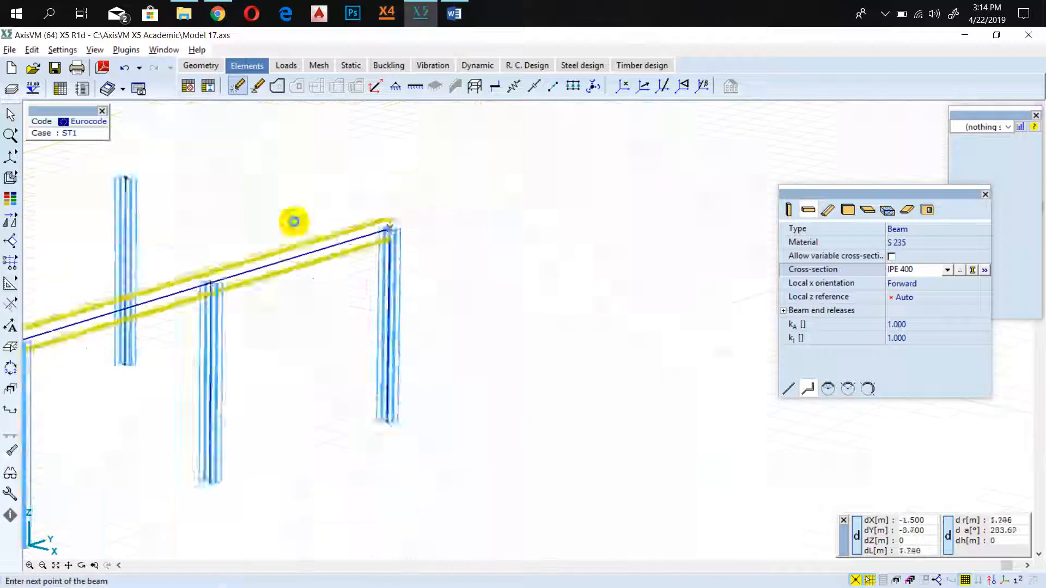
scroll(191, 198, up, 6)
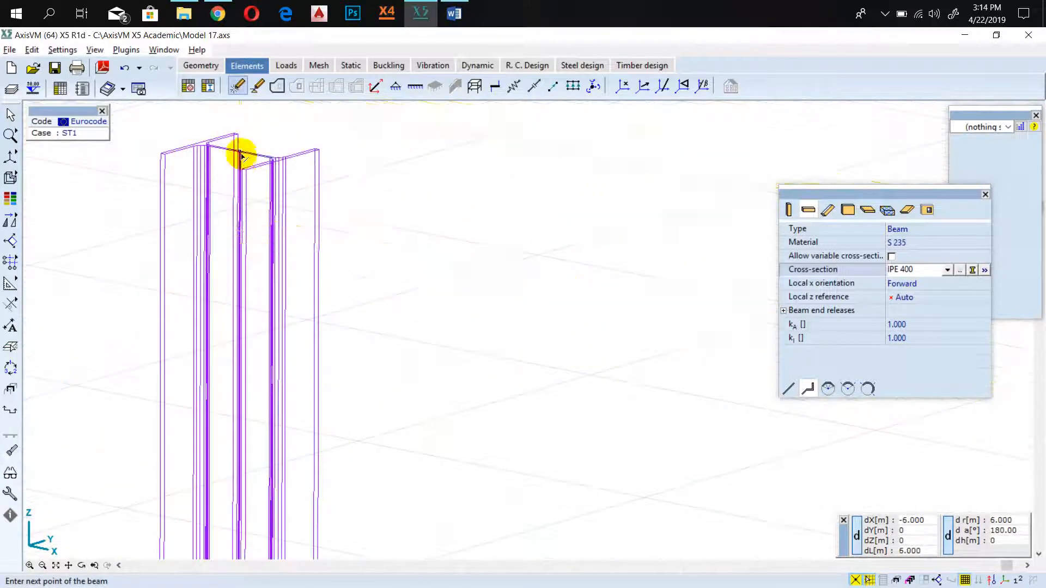
click(242, 157)
Continue the beam polyline with two 5 m segments to the column tops at (0; 5) and (0; 0).
scroll(242, 157, down, 6)
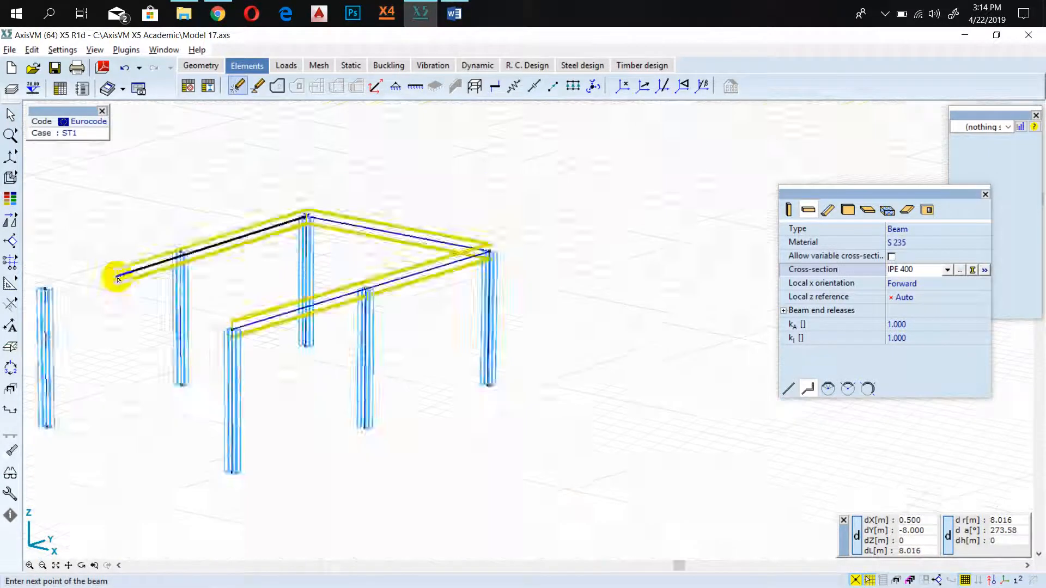
scroll(118, 279, up, 6)
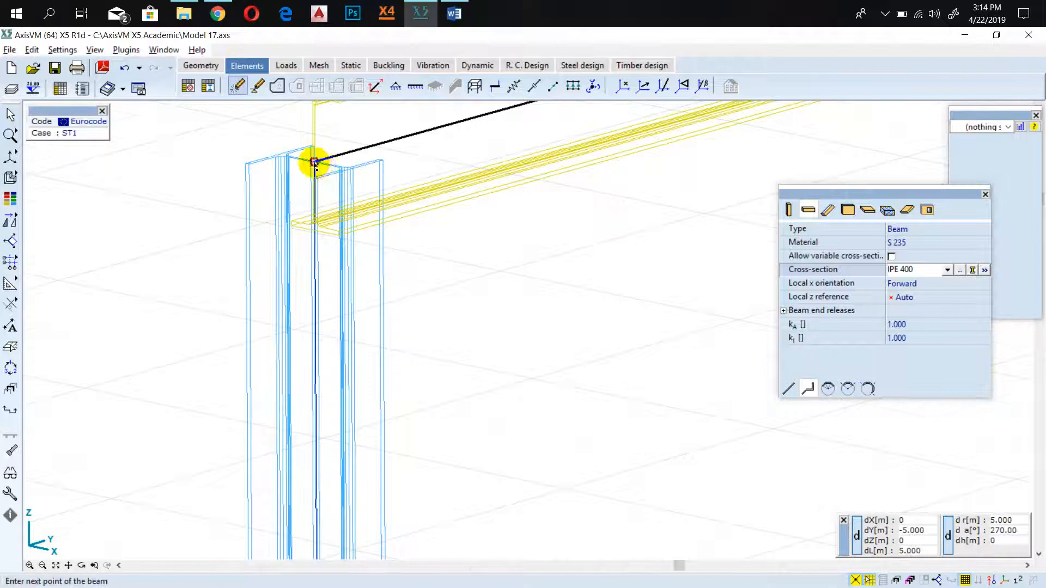
click(314, 161)
scroll(314, 162, down, 6)
scroll(152, 295, up, 5)
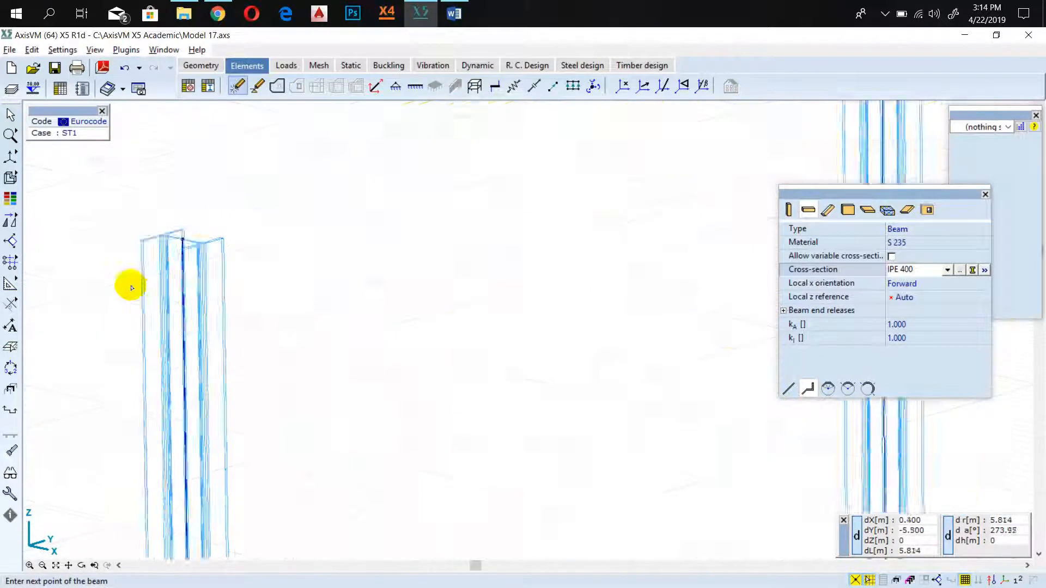
scroll(239, 151, up, 3)
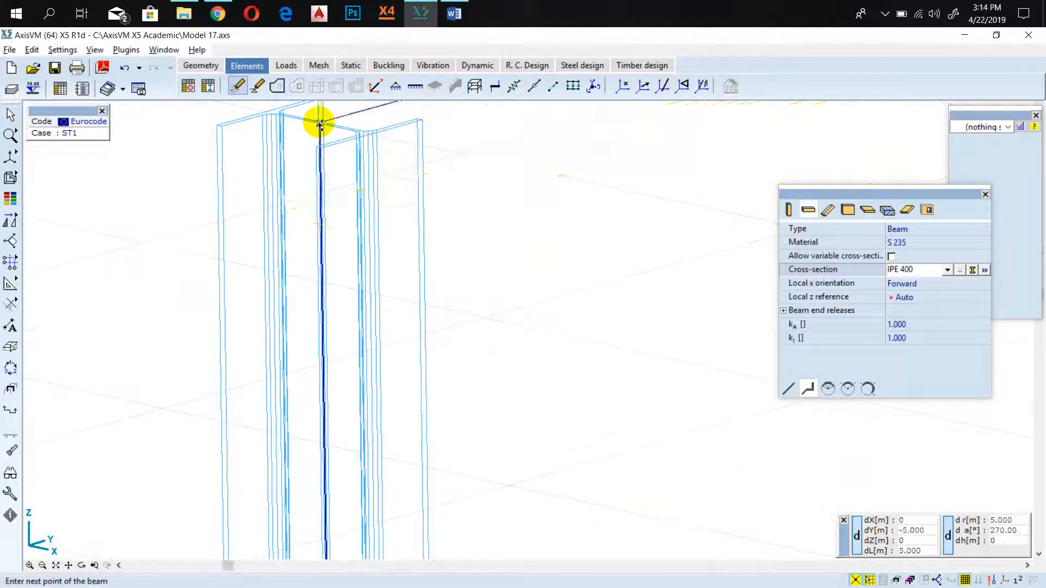
click(320, 126)
Close the perimeter with a 6 m beam segment to the column top at (6; 0) and end the polyline.
scroll(349, 180, down, 6)
scroll(566, 284, up, 6)
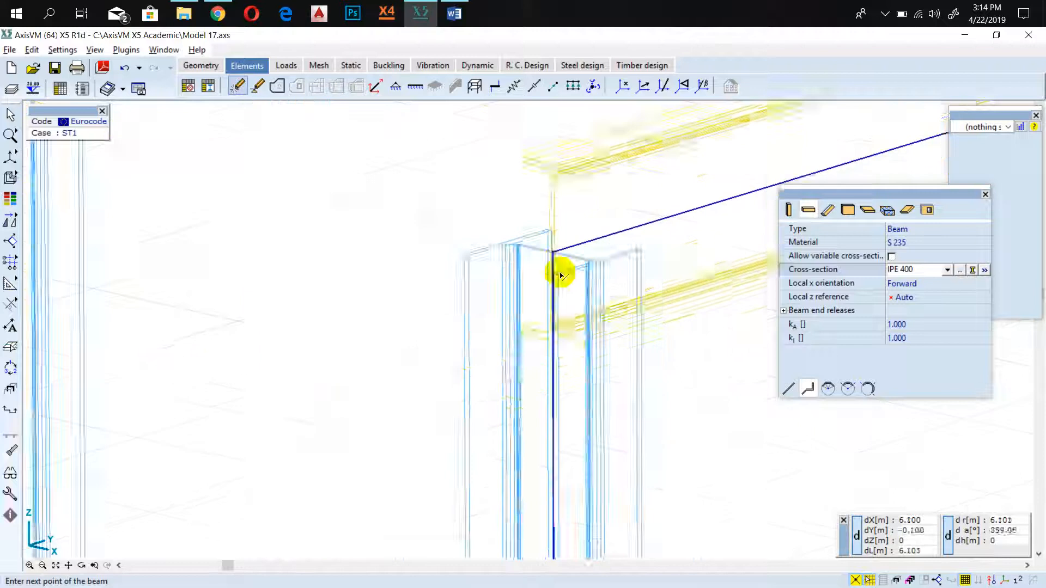
scroll(561, 275, up, 2)
click(548, 239)
scroll(540, 261, down, 7)
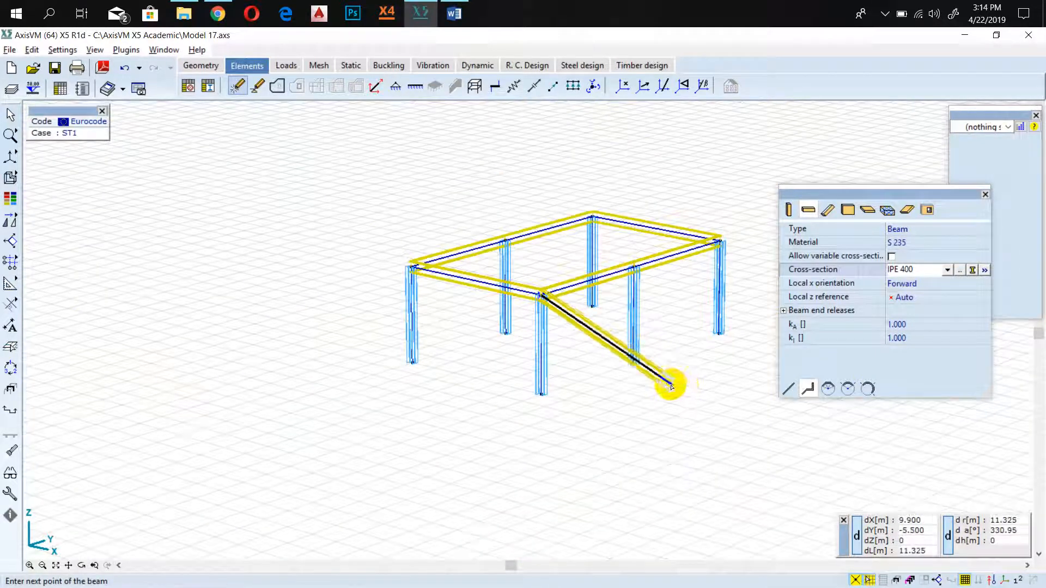
key(Escape)
Draw the 6 m IPE 400 cross beam between the middle column tops at (0; 5) and (6; 5).
scroll(506, 242, up, 4)
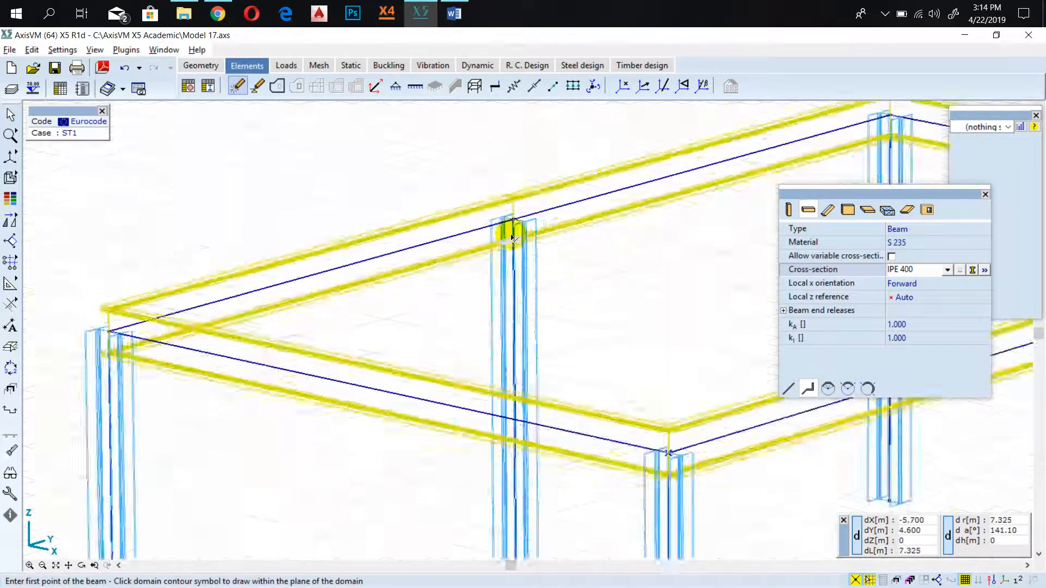
scroll(515, 218, up, 2)
scroll(532, 229, down, 7)
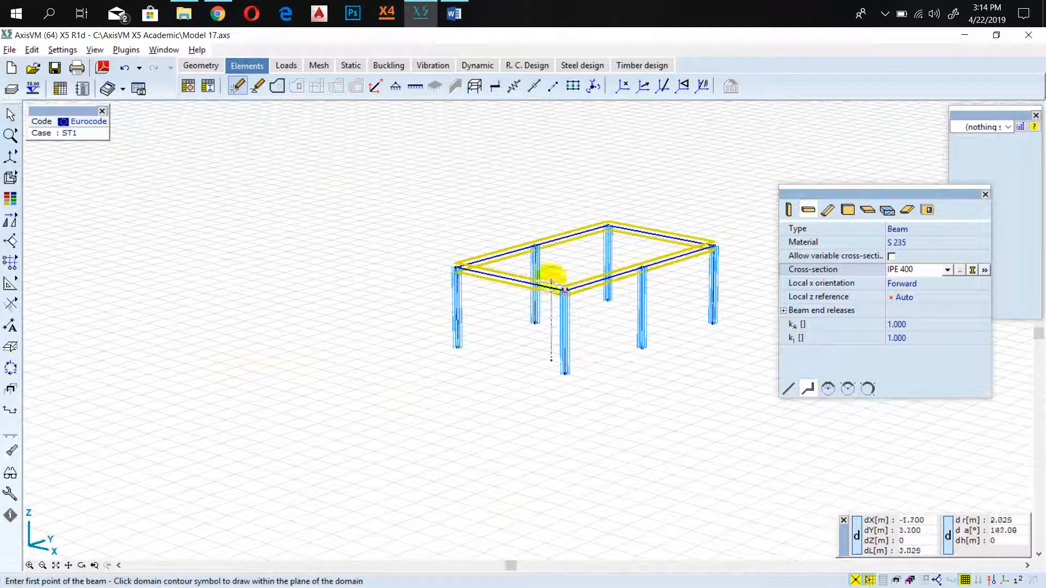
scroll(598, 261, up, 5)
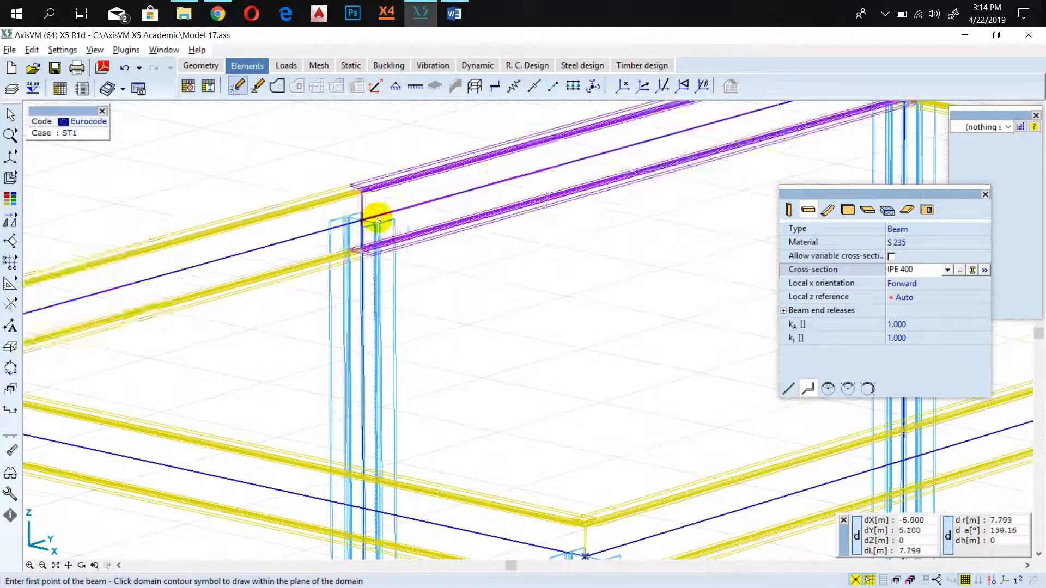
click(361, 221)
scroll(361, 221, down, 5)
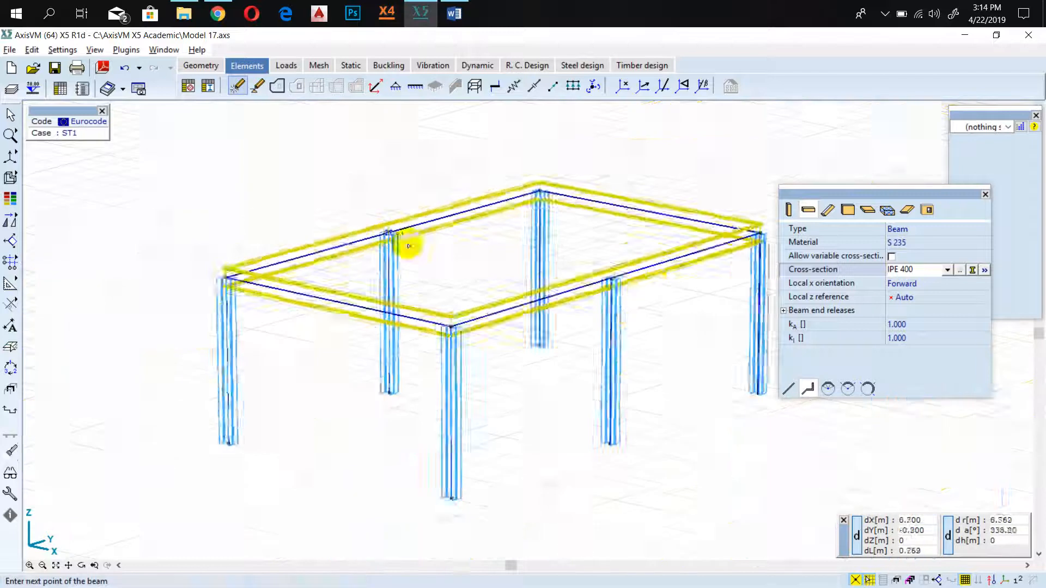
scroll(623, 273, down, 2)
scroll(544, 273, up, 6)
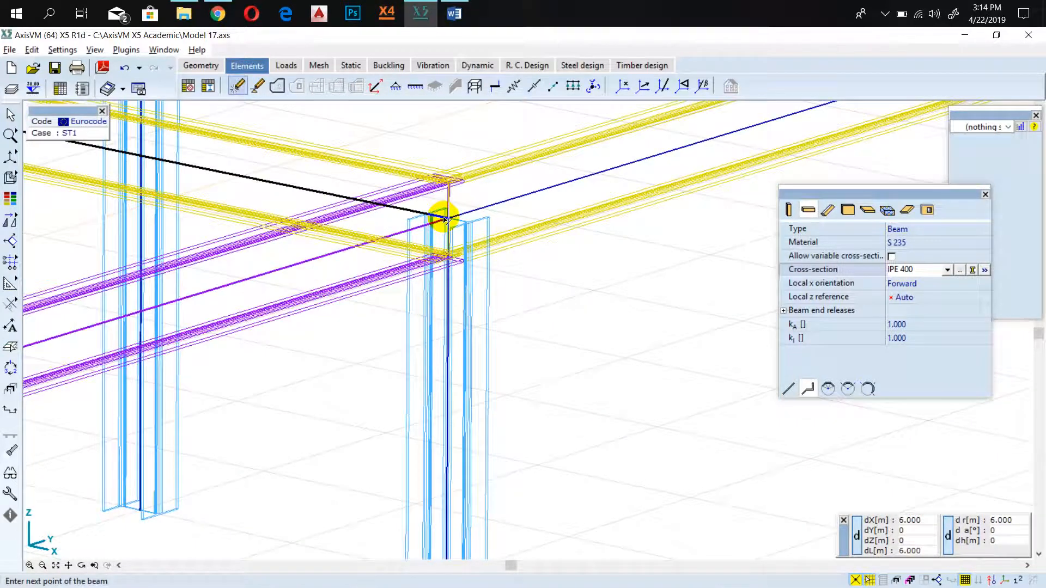
click(445, 219)
scroll(448, 218, down, 4)
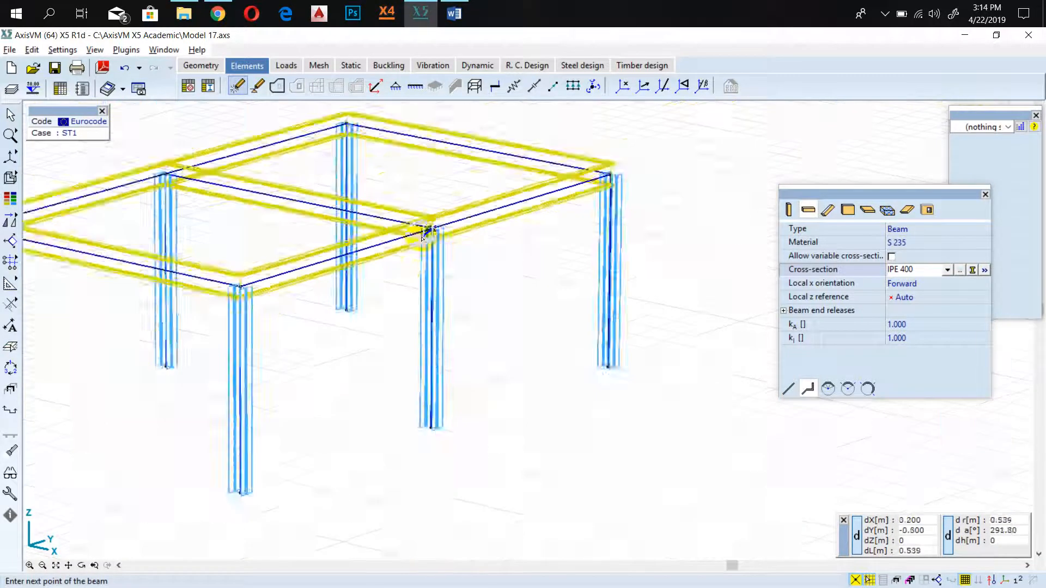
scroll(323, 295, down, 2)
key(Escape)
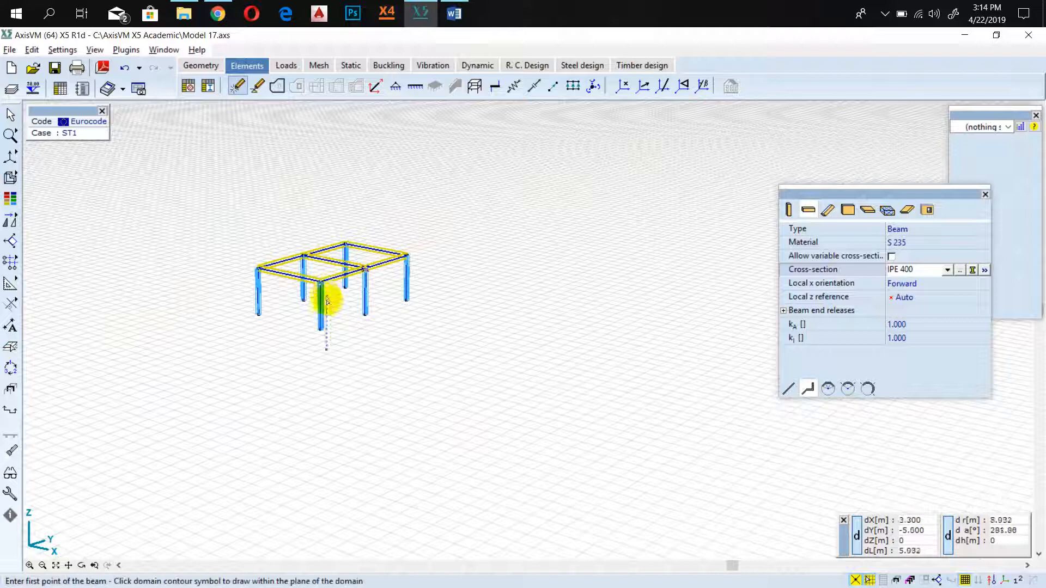
Stop drawing beams and move the element properties window clear of the side panel.
scroll(326, 298, up, 5)
scroll(673, 296, down, 3)
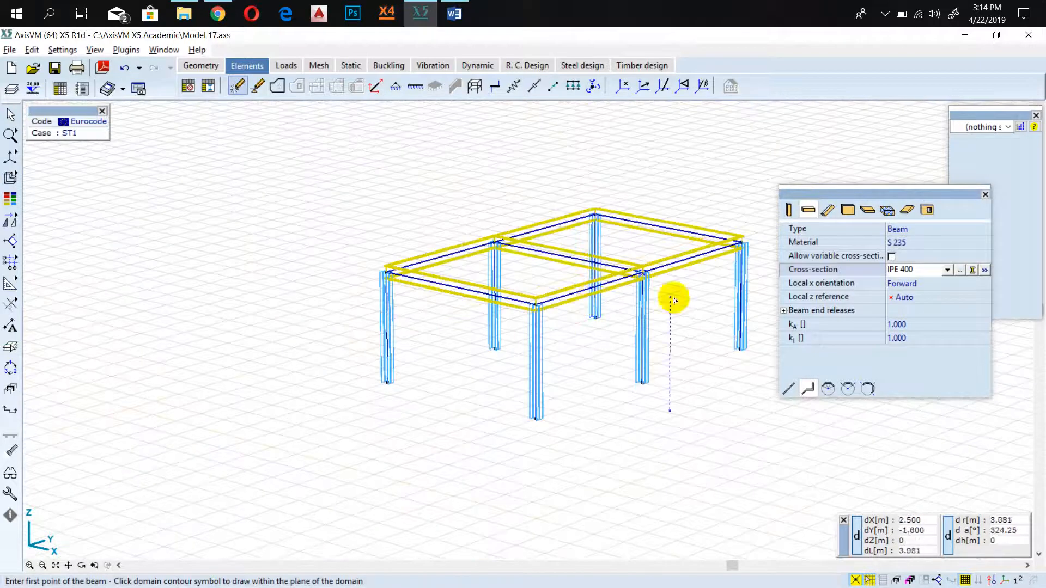
middle_drag(658, 354, 509, 355)
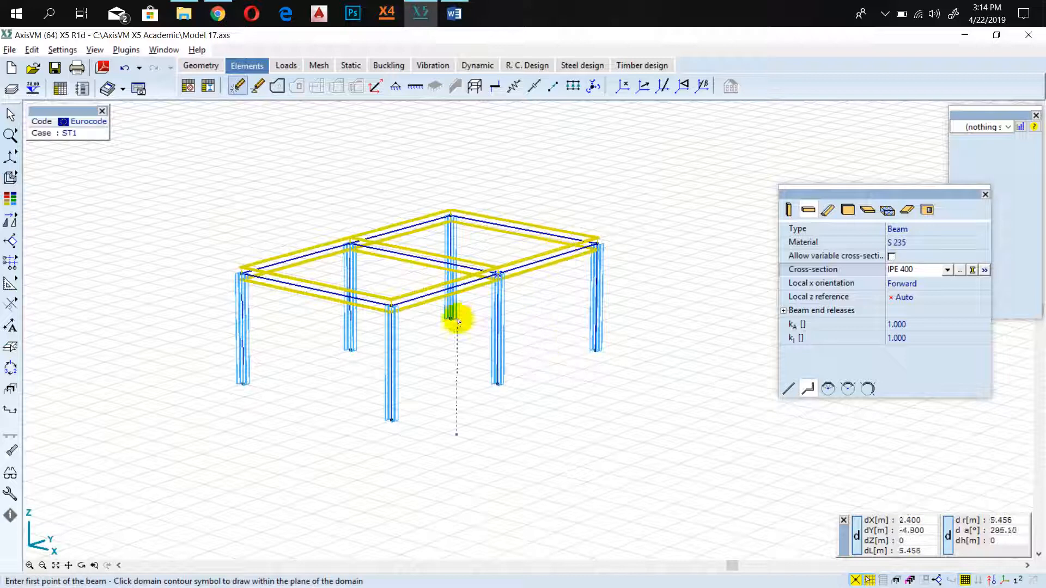
key(Escape)
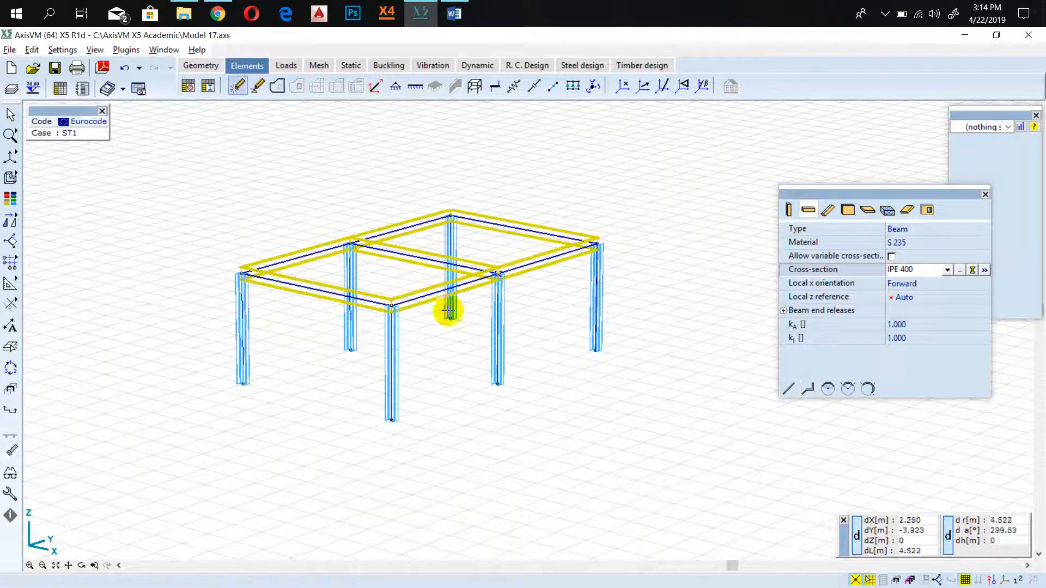
scroll(456, 276, up, 2)
scroll(435, 281, down, 2)
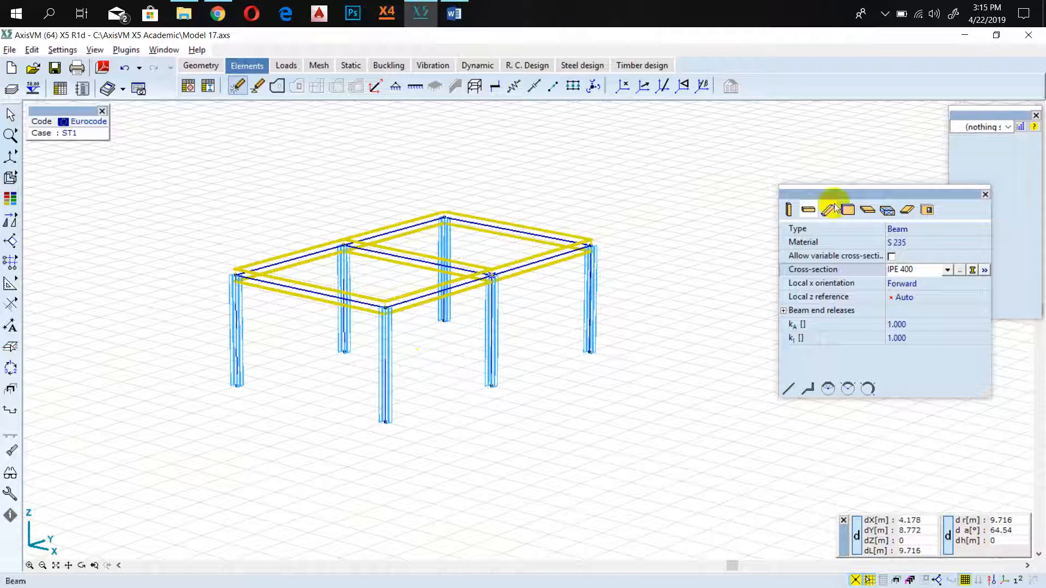
drag(810, 191, 736, 186)
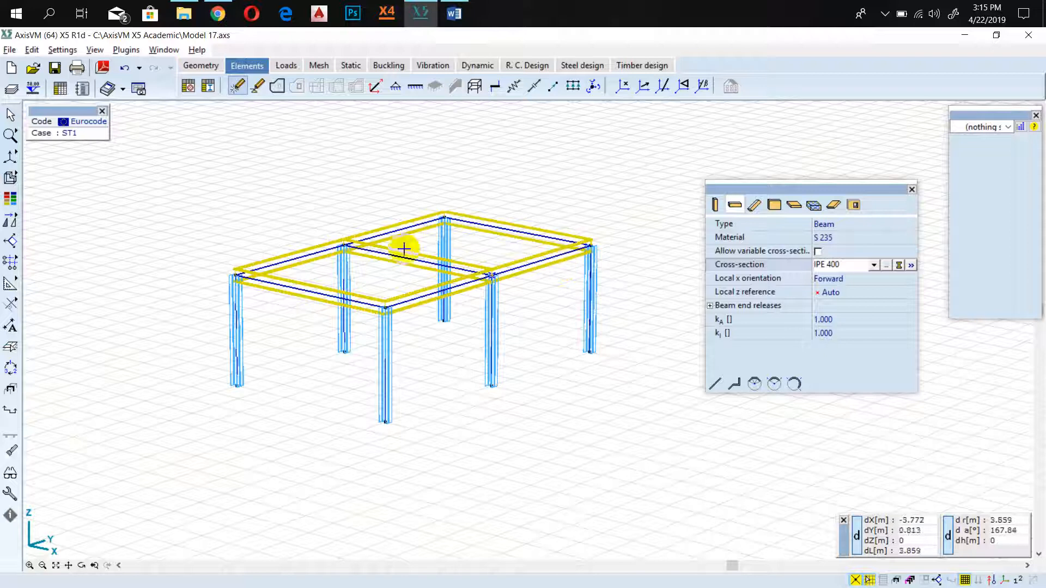
Switch to the Word guide to read the steps on the inclined beams' pipe section, and check the frame drawing in Chrome.
click(454, 13)
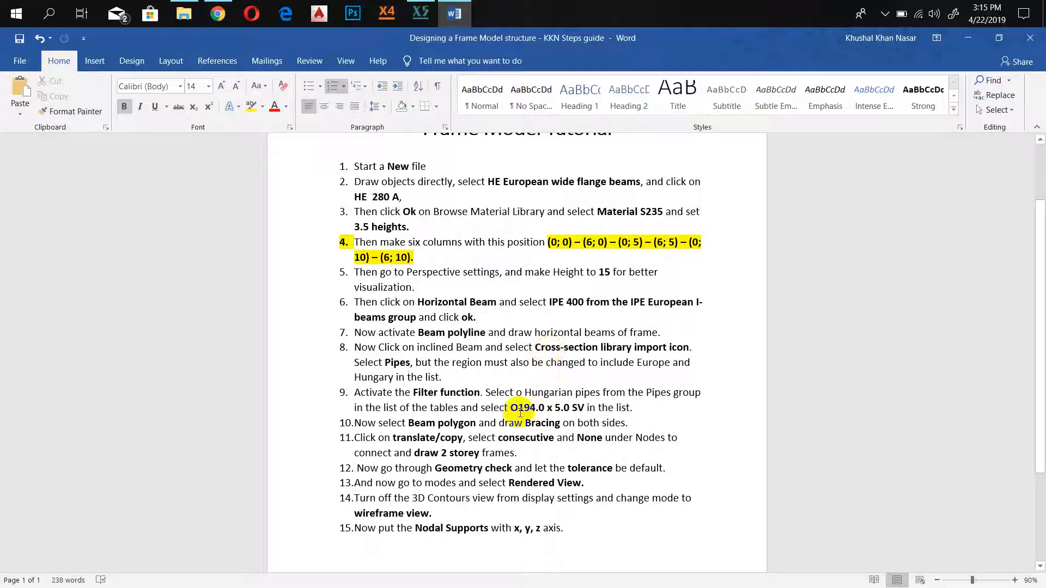
mouse_move(582, 409)
mouse_down()
mouse_move(554, 408)
mouse_move(588, 408)
mouse_up()
click(571, 408)
click(515, 408)
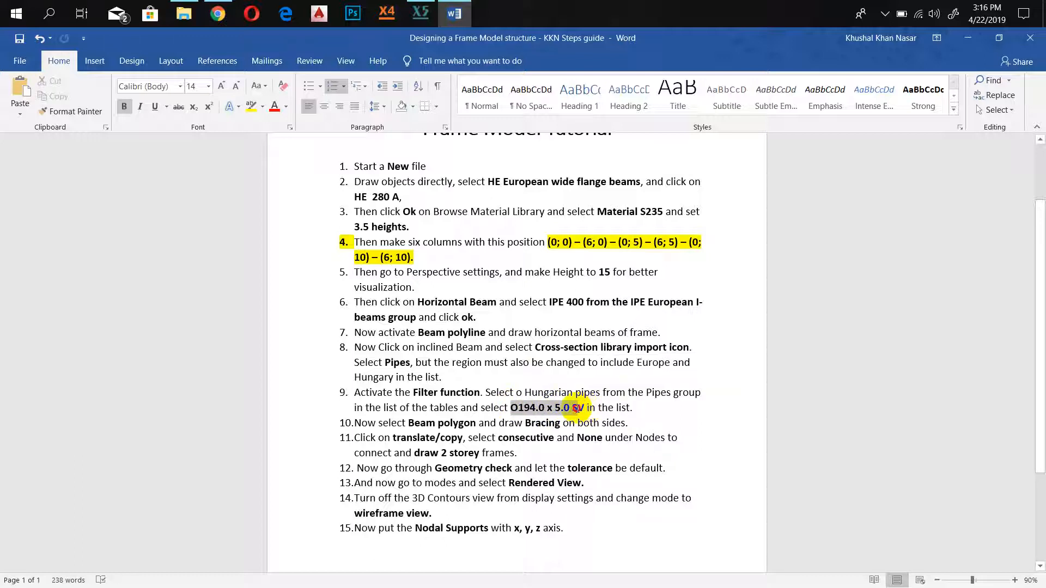
click(584, 408)
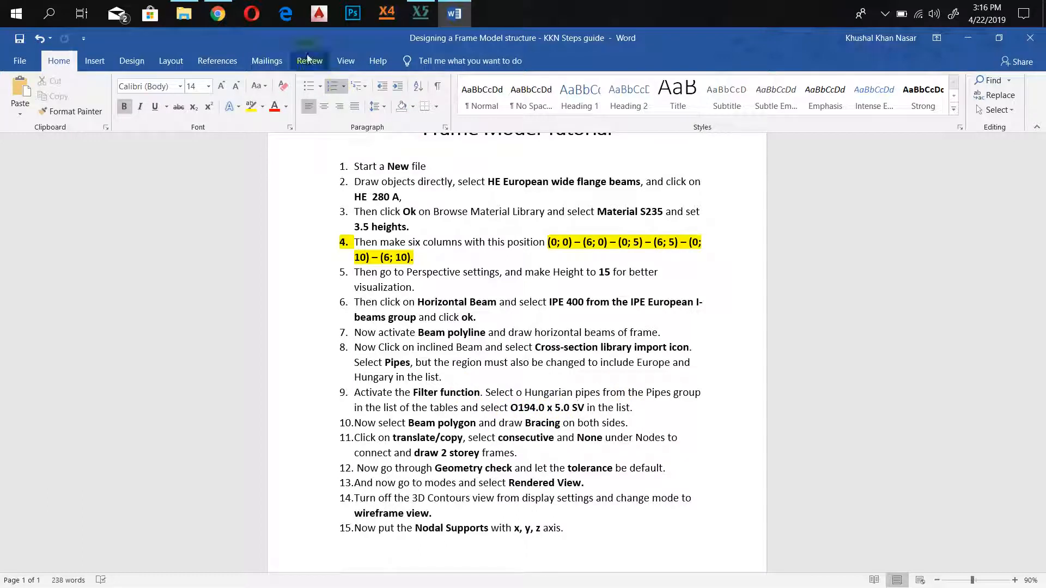
click(217, 14)
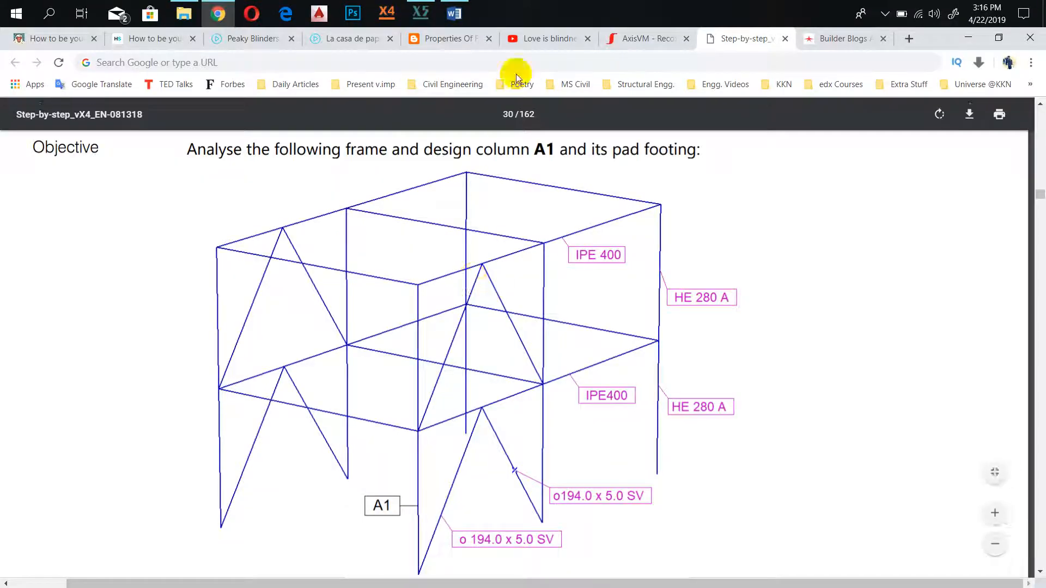
Switch back to AxisVM, start an inclined beam and browse the cross-section library import for its pipe section.
click(421, 13)
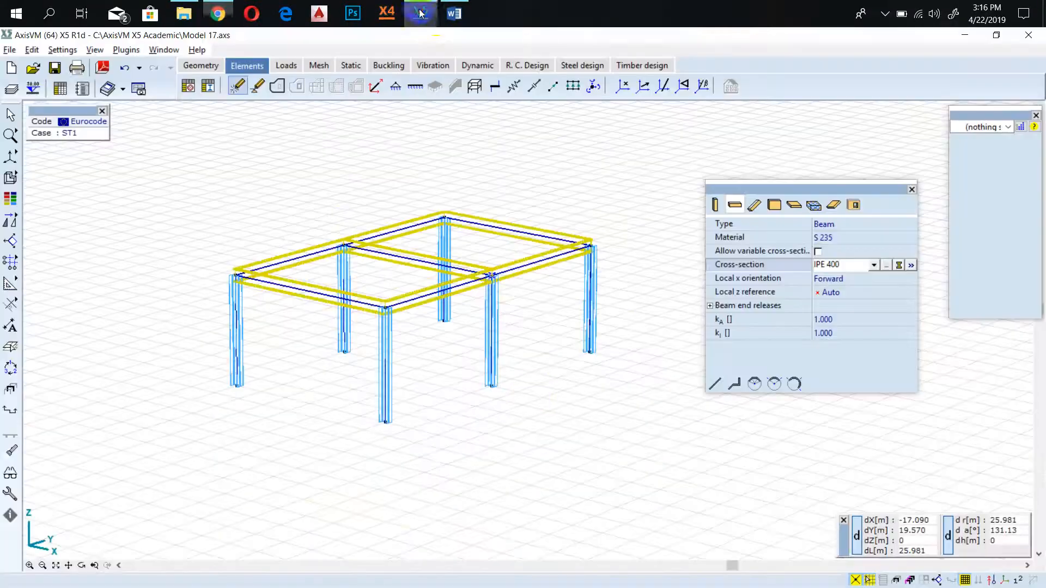
click(755, 208)
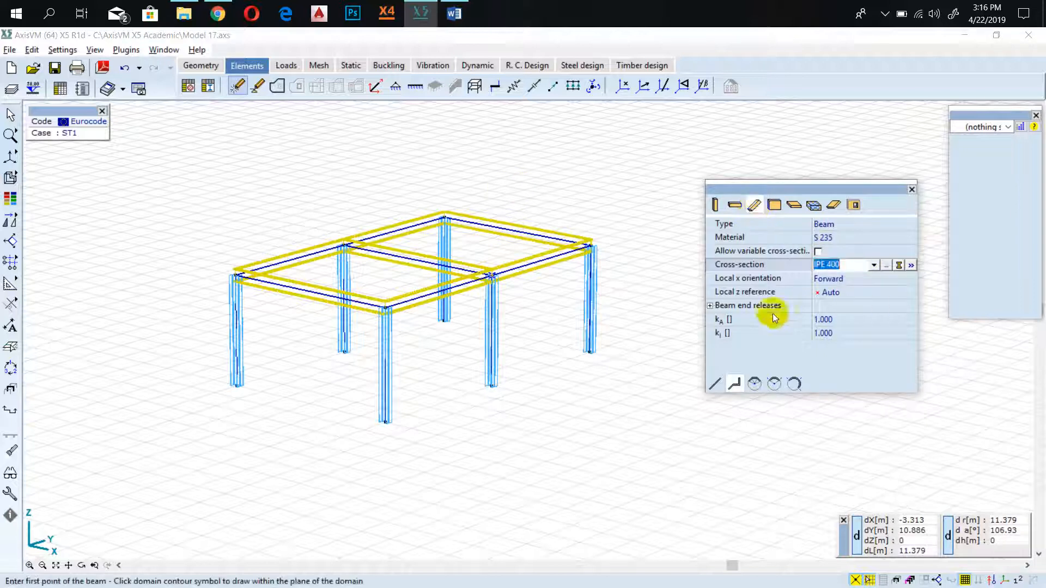
click(886, 264)
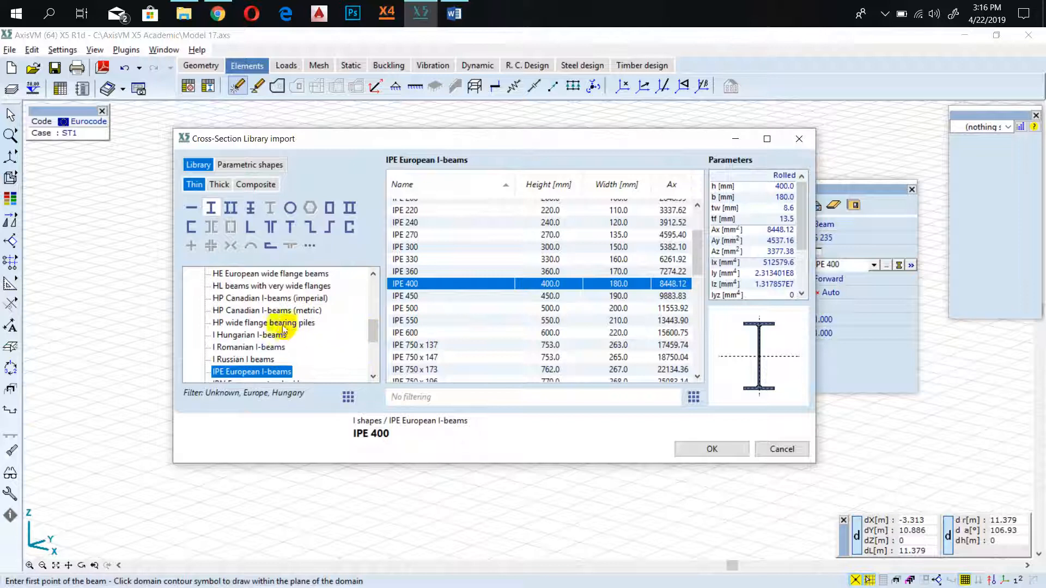
scroll(403, 305, down, 10)
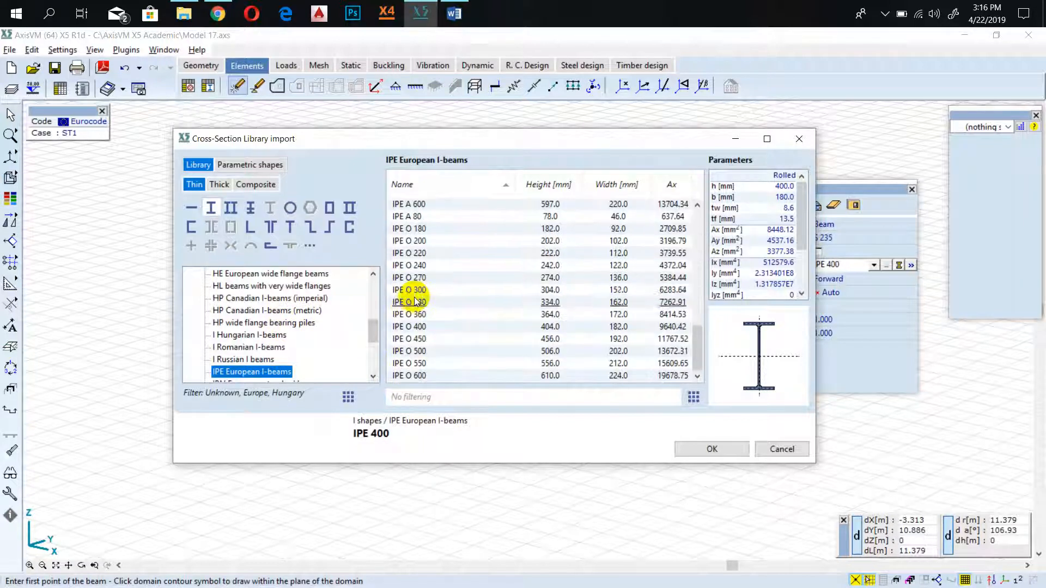
scroll(267, 307, down, 5)
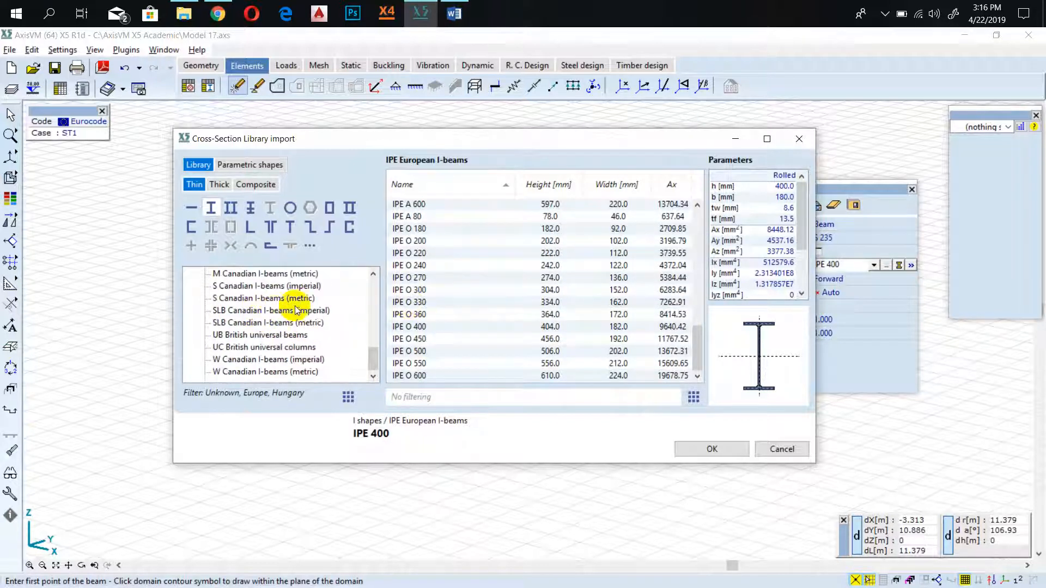
scroll(297, 310, up, 1)
scroll(294, 308, down, 1)
scroll(292, 307, up, 2)
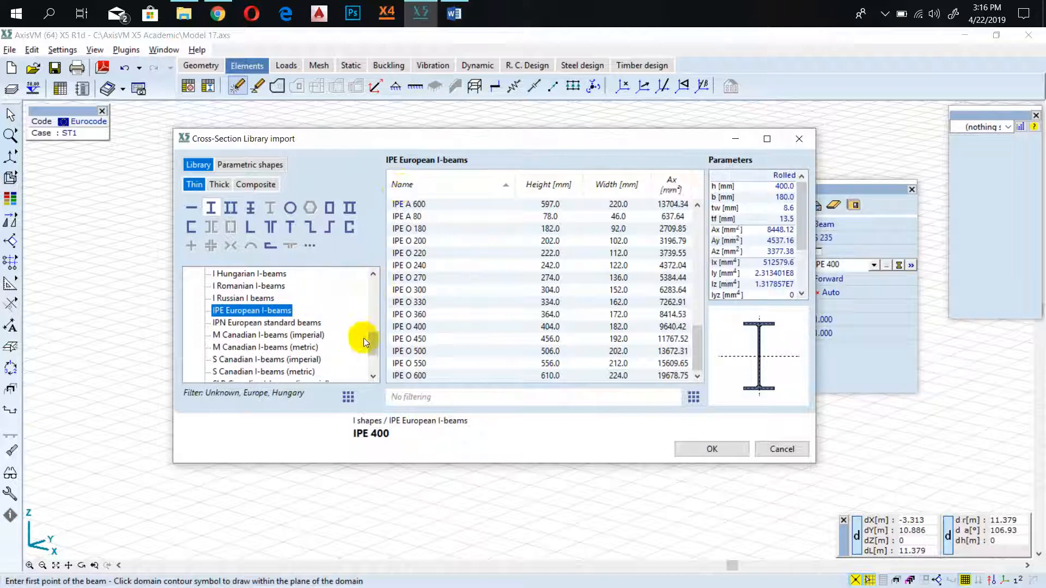
Check the geographical region filter and look through the I-shape section families in the cross-section library.
click(347, 398)
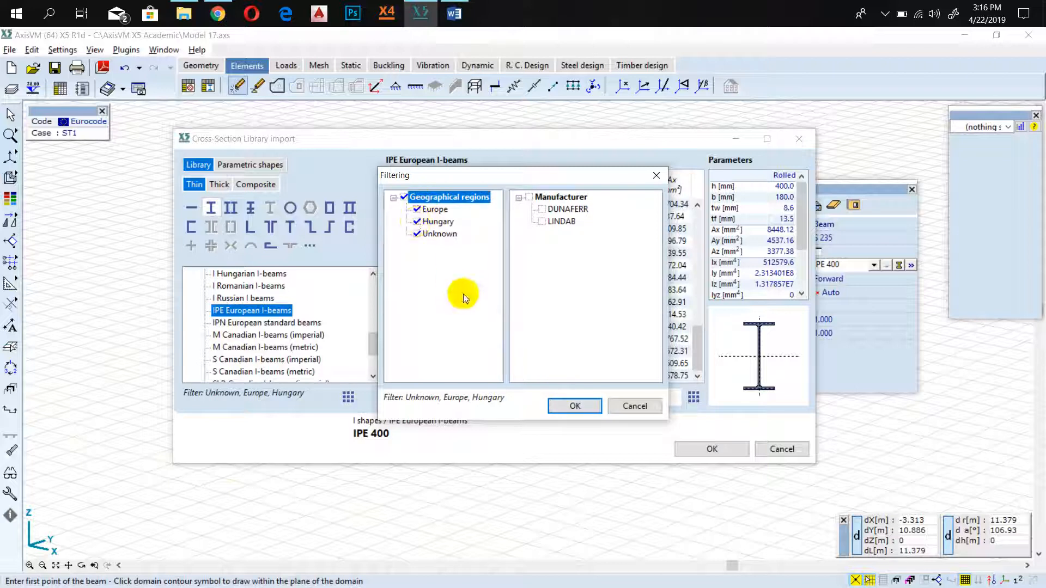
click(573, 406)
scroll(292, 337, down, 4)
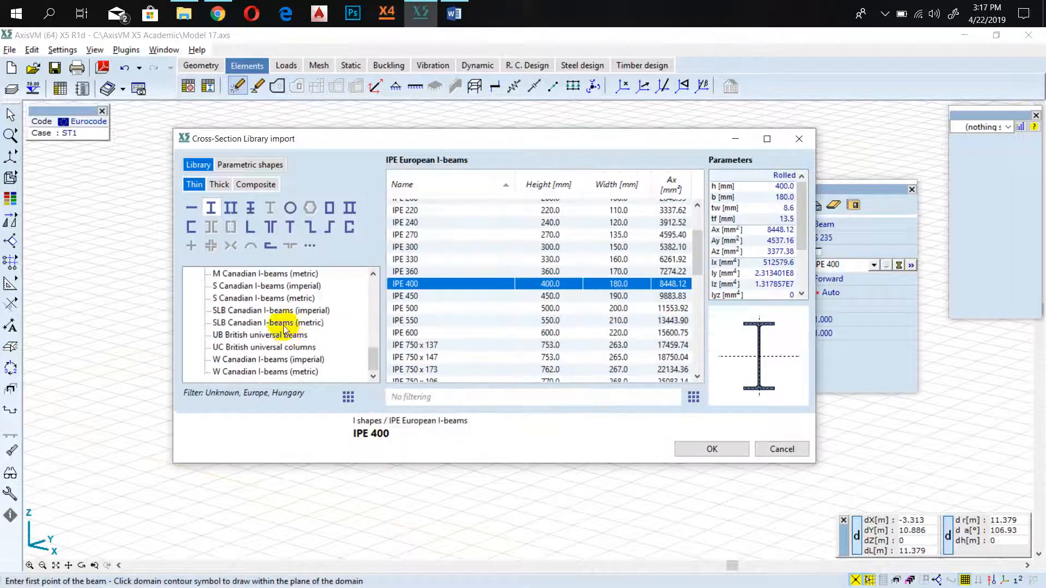
scroll(261, 320, up, 2)
scroll(259, 322, down, 2)
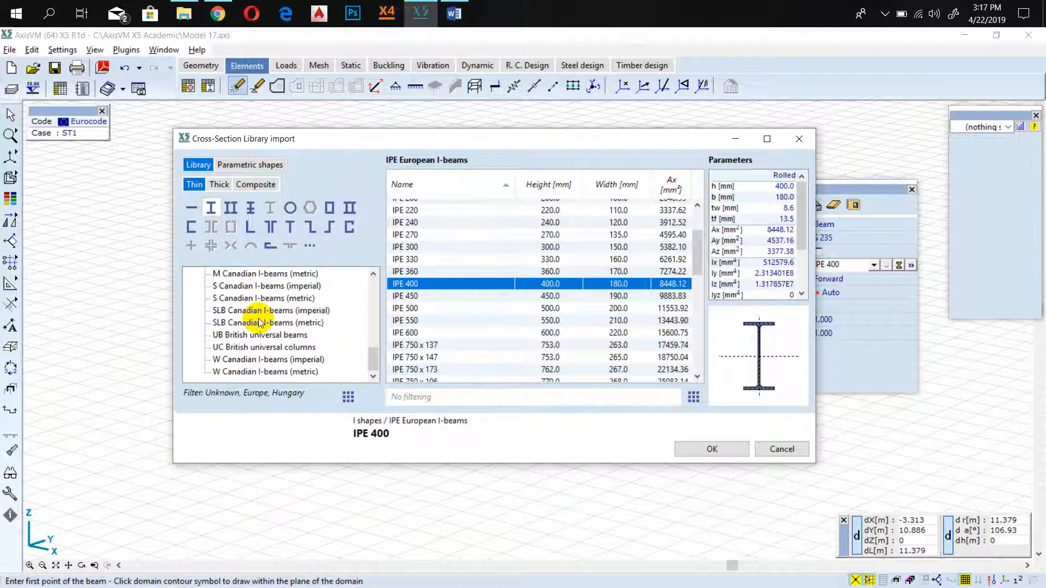
scroll(259, 322, up, 7)
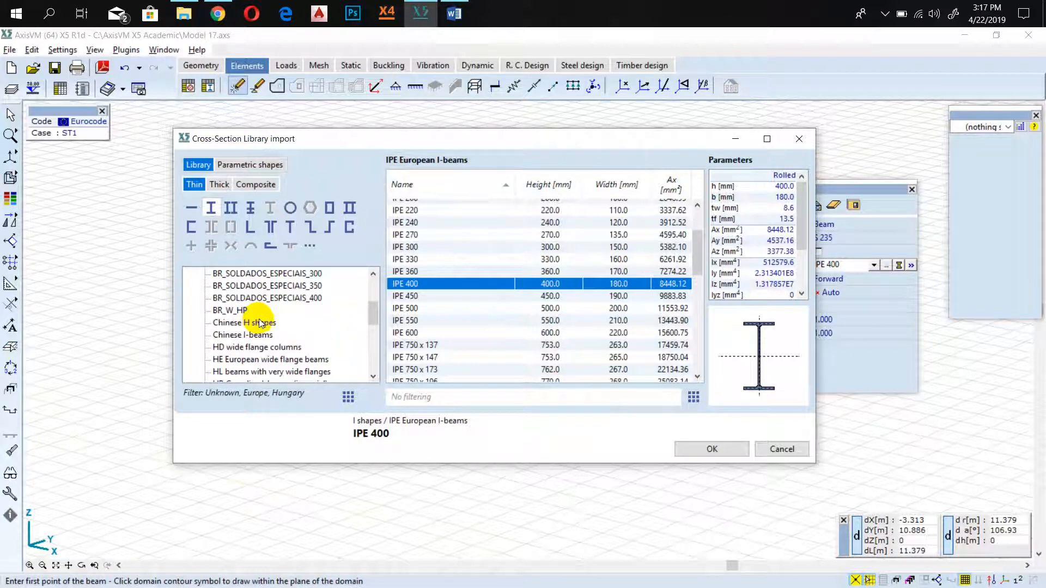
scroll(259, 322, up, 3)
scroll(259, 322, down, 3)
scroll(259, 322, down, 2)
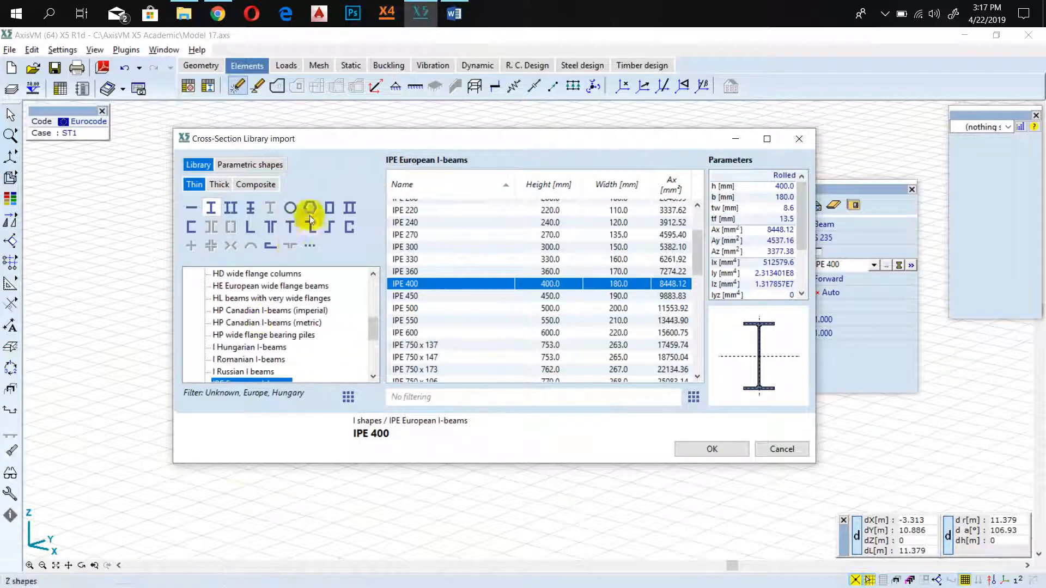
Assign the O 194.0 x 5.0 SV section from the O Hungarian pipes to the inclined beam.
click(292, 208)
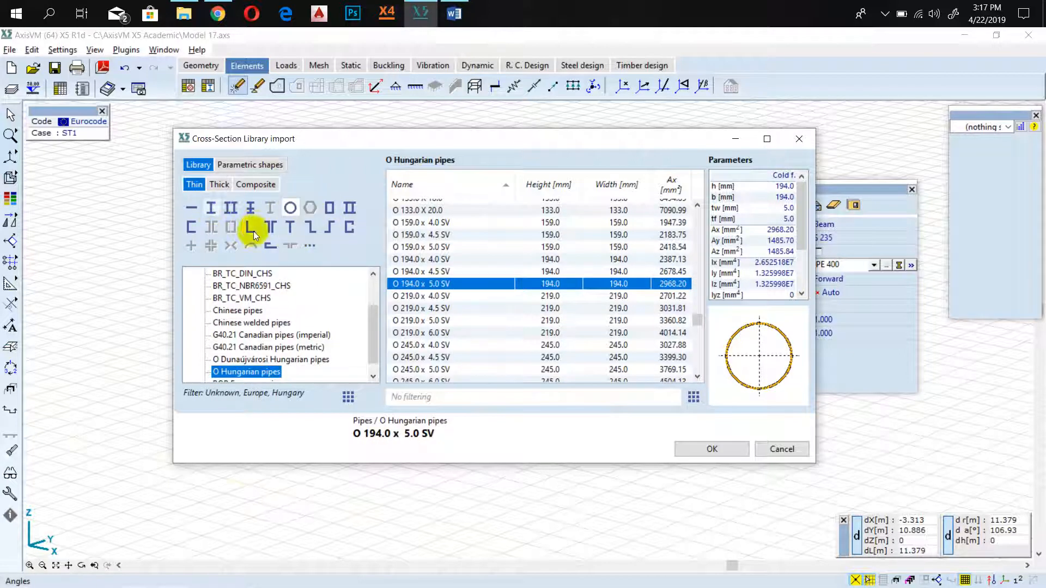
scroll(275, 313, down, 1)
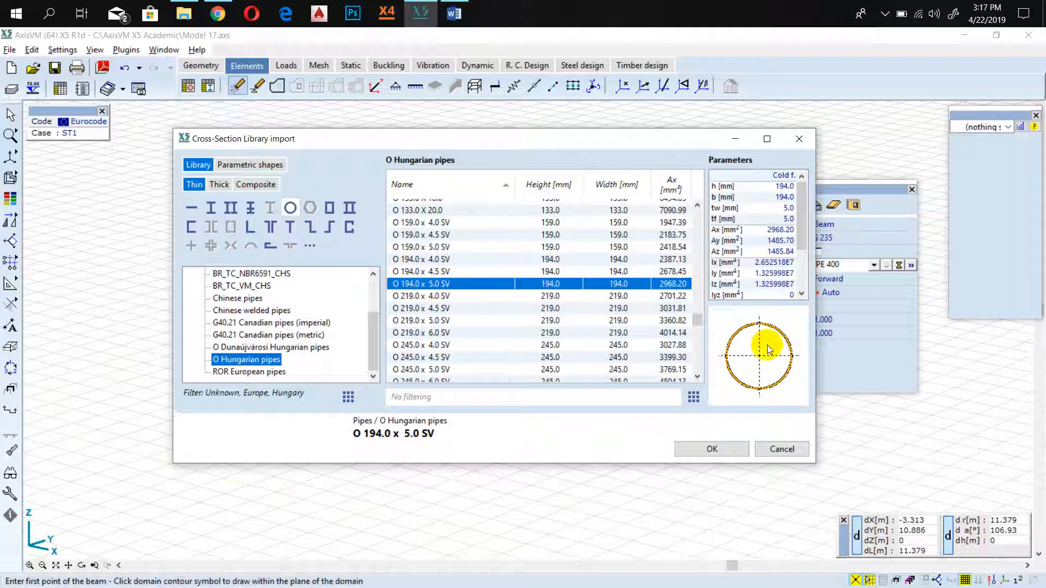
click(714, 449)
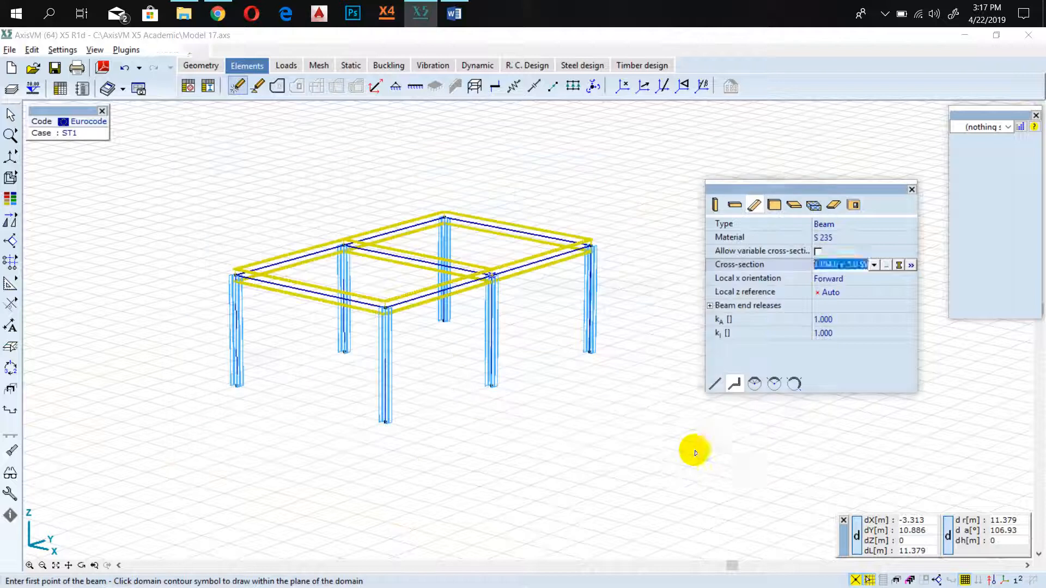
Draw the first leg of a beam polyline from the column base at (6; 0) to the midpoint of the 5 m beam above, using the top view.
click(729, 386)
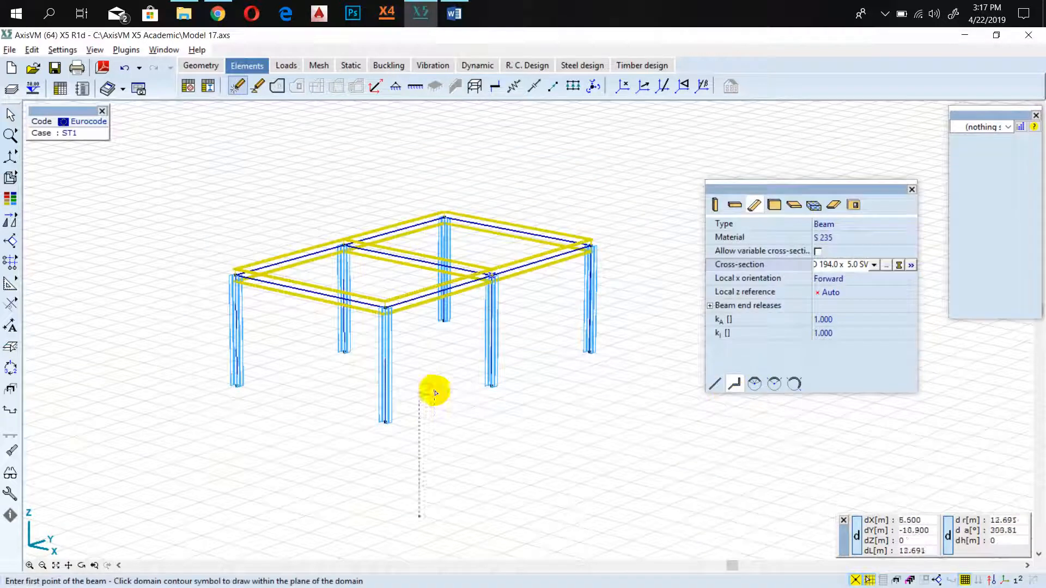
click(384, 422)
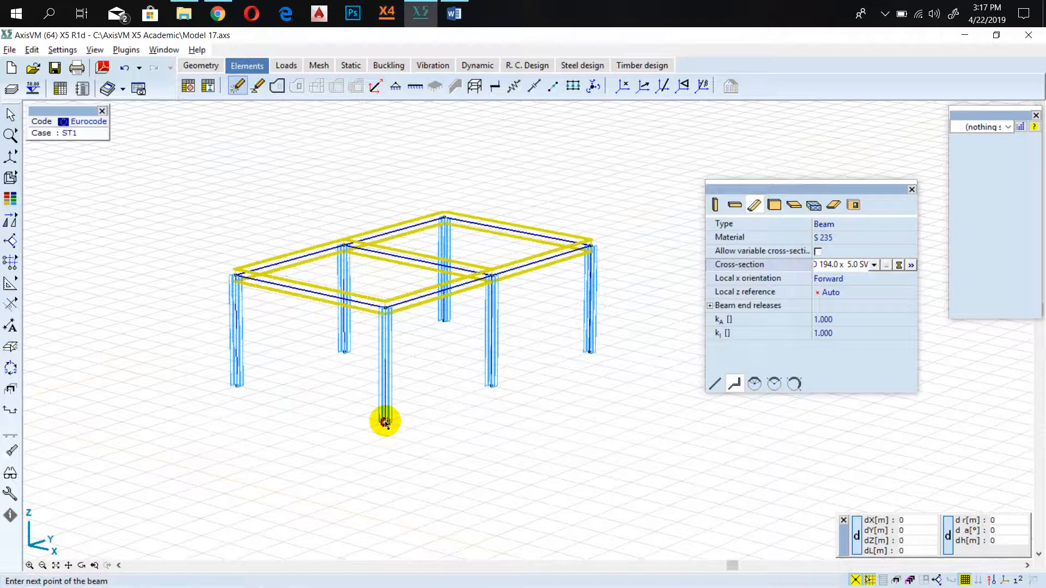
scroll(416, 327, up, 5)
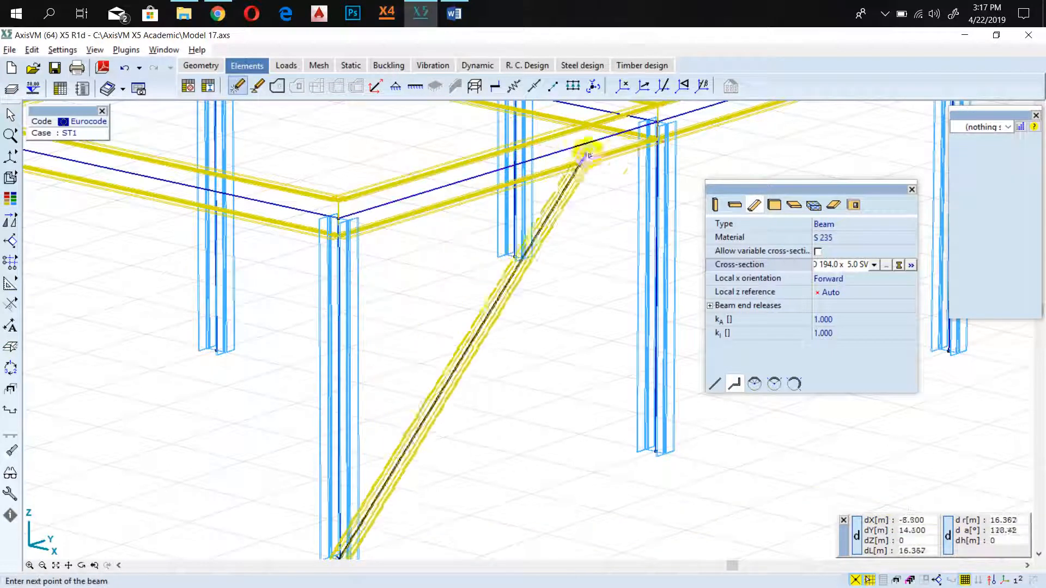
scroll(619, 175, down, 3)
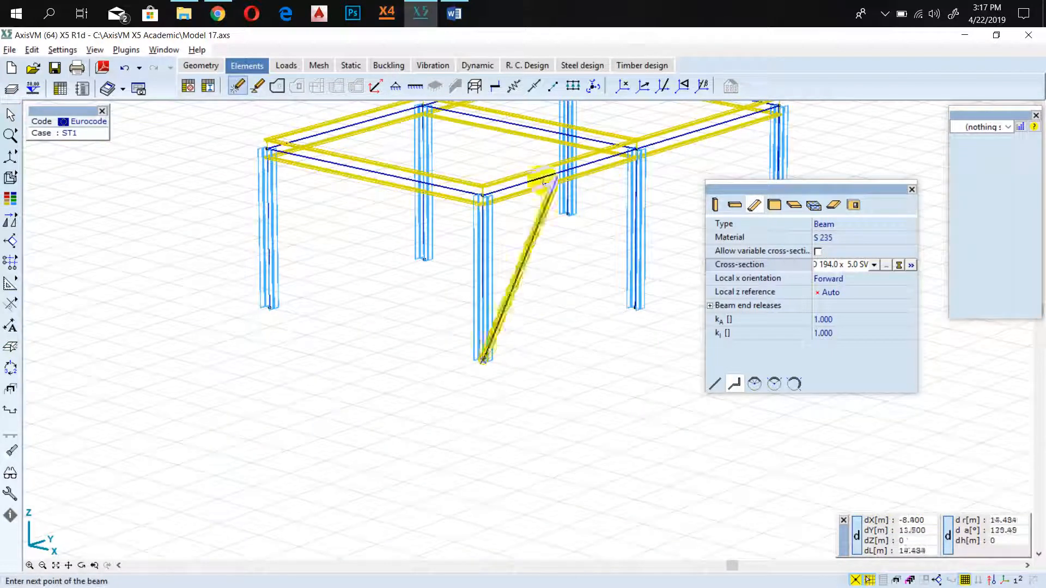
click(10, 157)
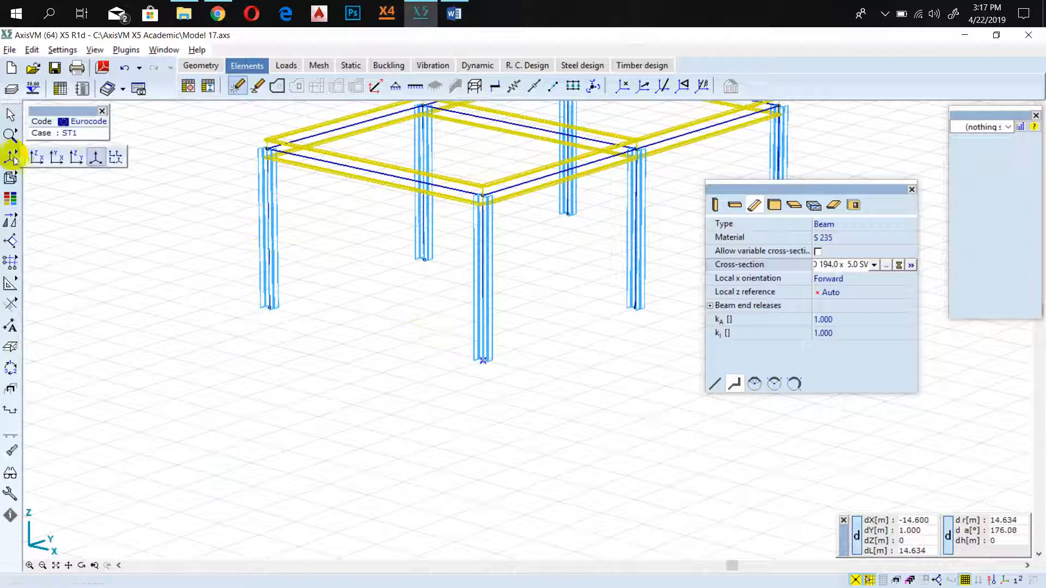
click(68, 157)
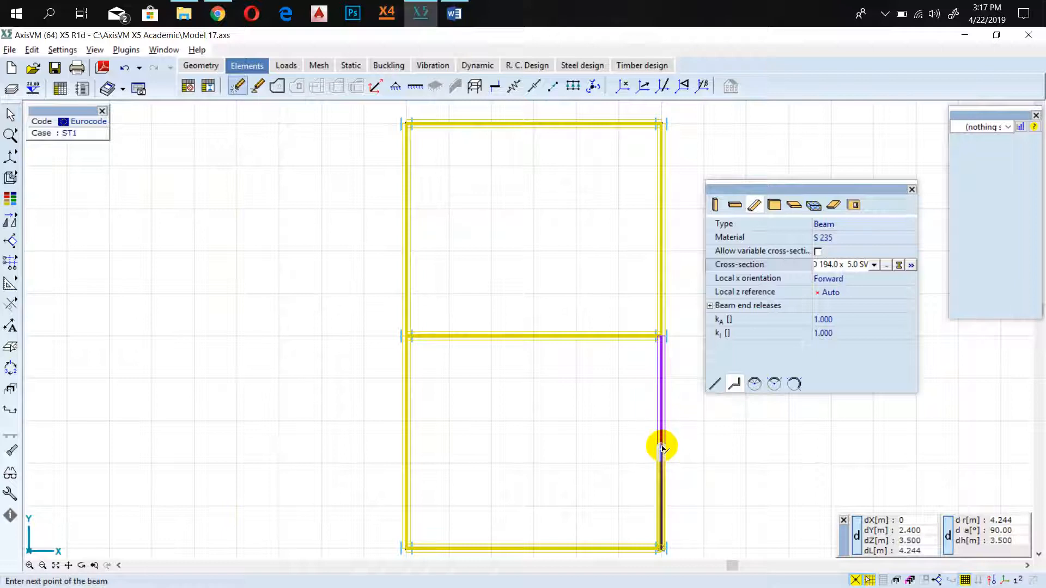
click(661, 445)
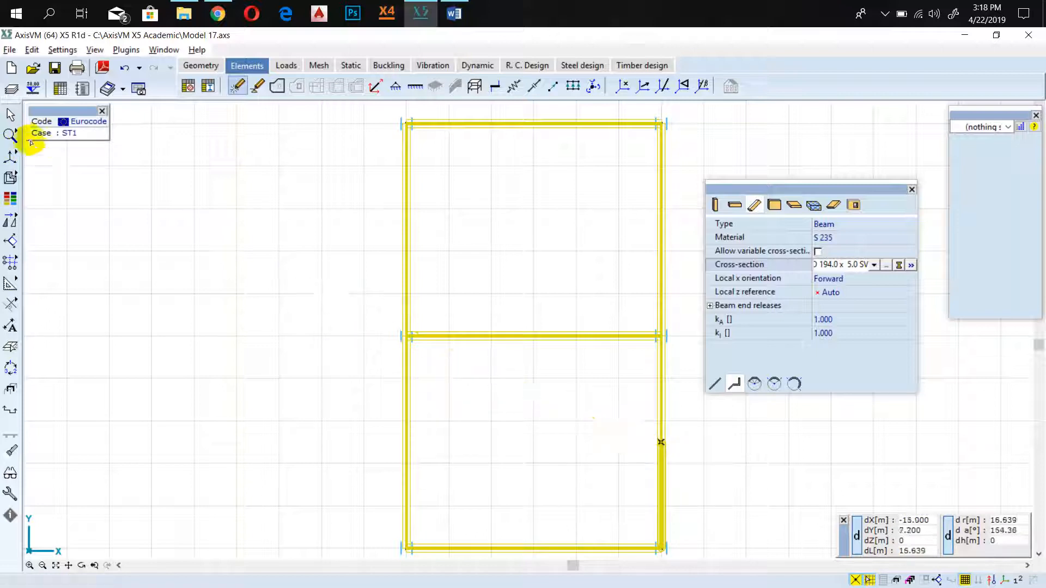
Return to the perspective view and draw the second brace leg from the beam midpoint down to the middle column's base at (6; 5).
mouse_move(19, 153)
click(92, 158)
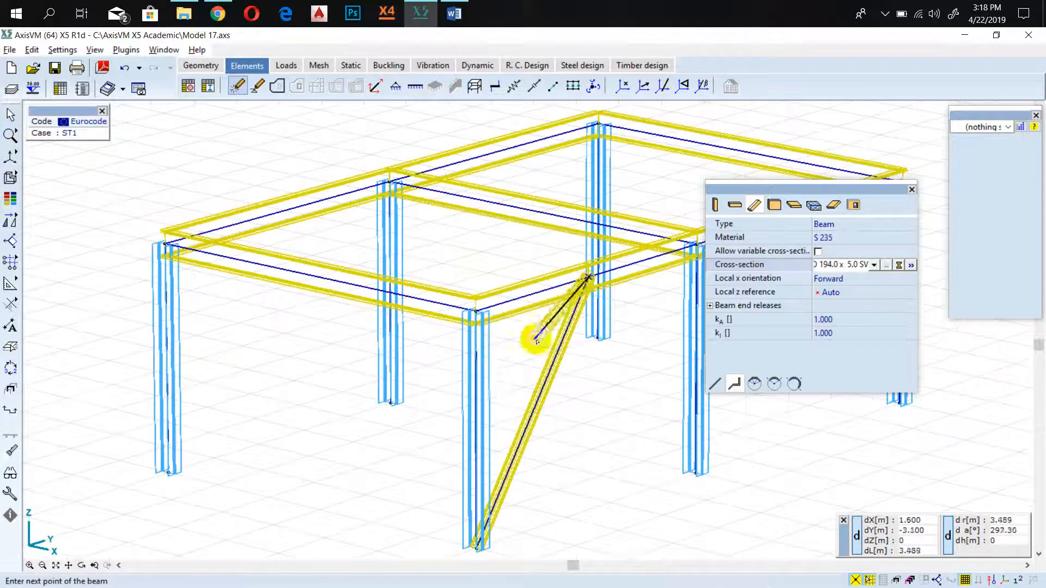
middle_drag(641, 447, 498, 402)
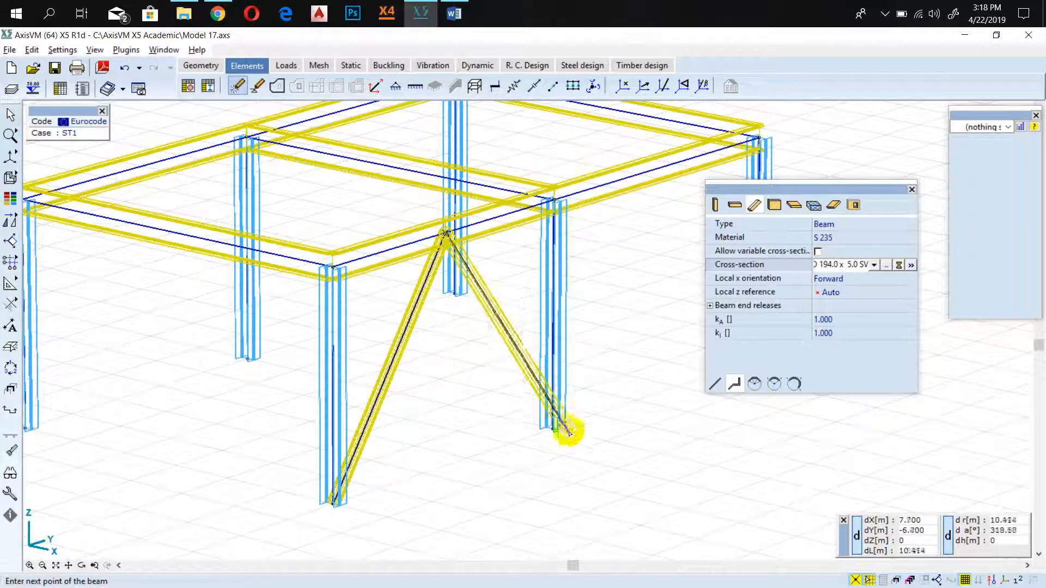
scroll(556, 432, up, 3)
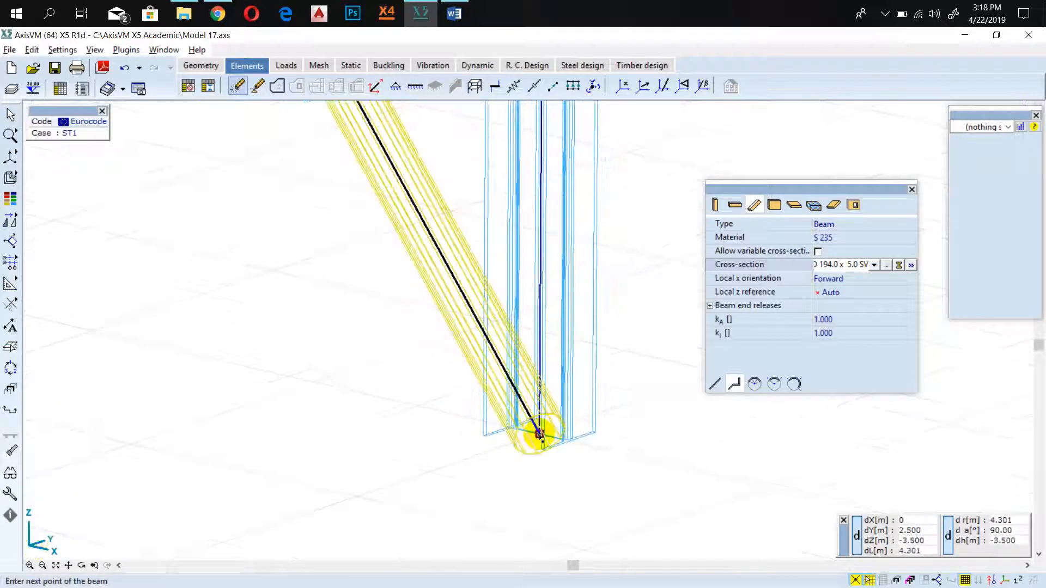
click(540, 436)
scroll(539, 436, down, 5)
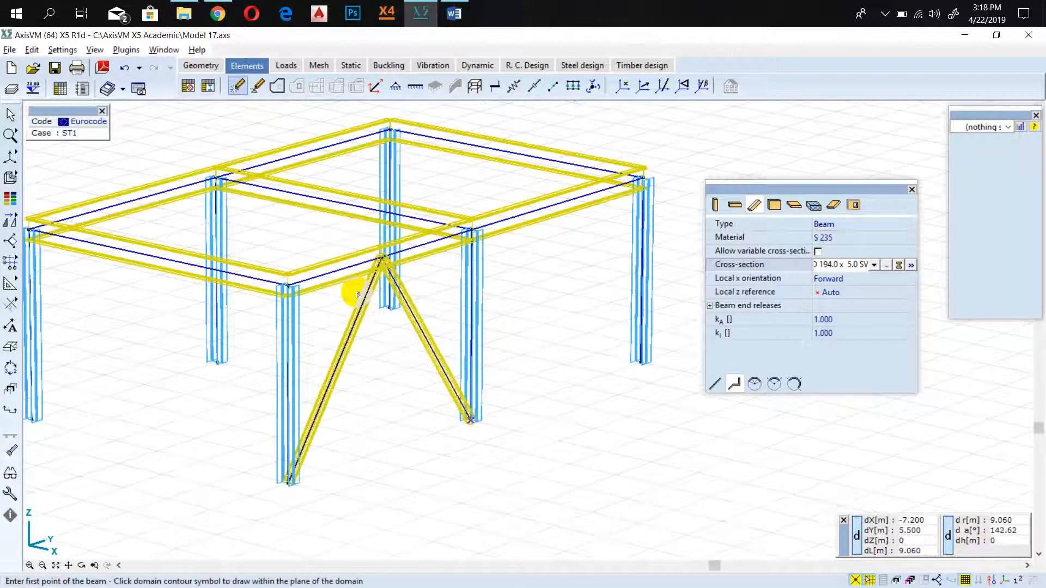
Draw the matching inverted-V pipe brace on the opposite side, from the corner column base via the beam midpoint to the middle column base.
middle_drag(192, 378, 307, 396)
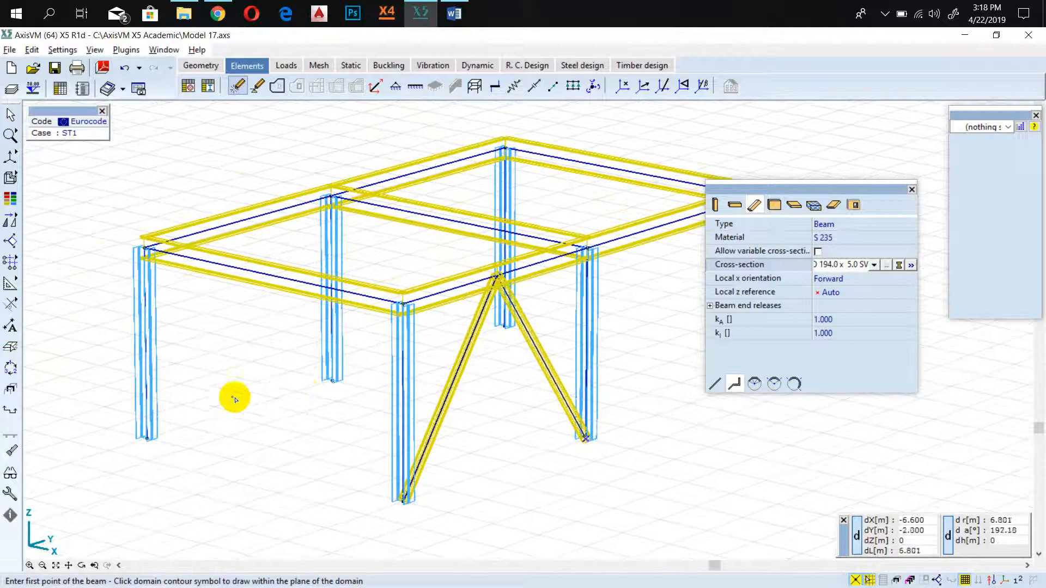
click(147, 439)
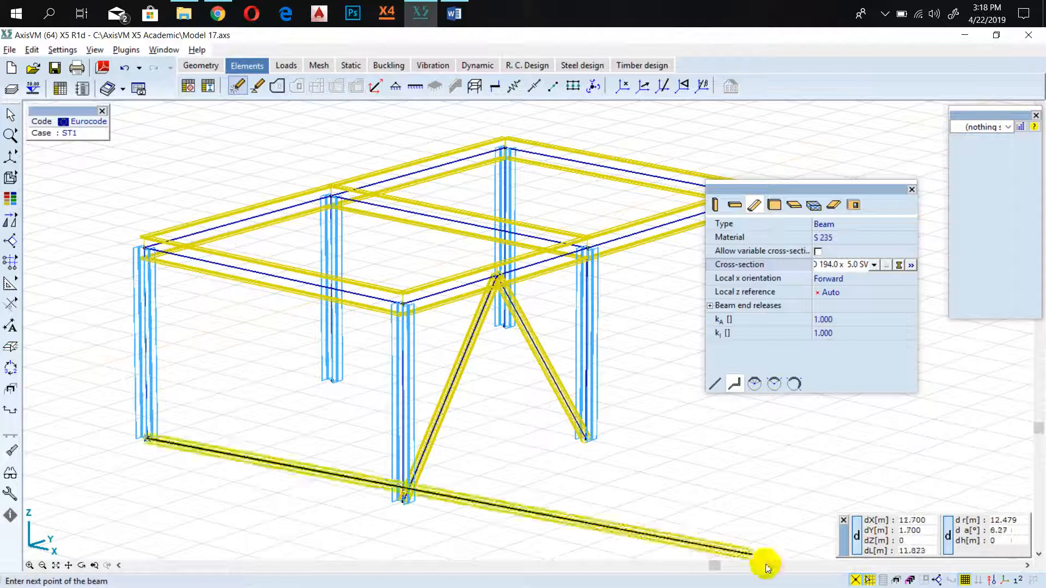
click(910, 527)
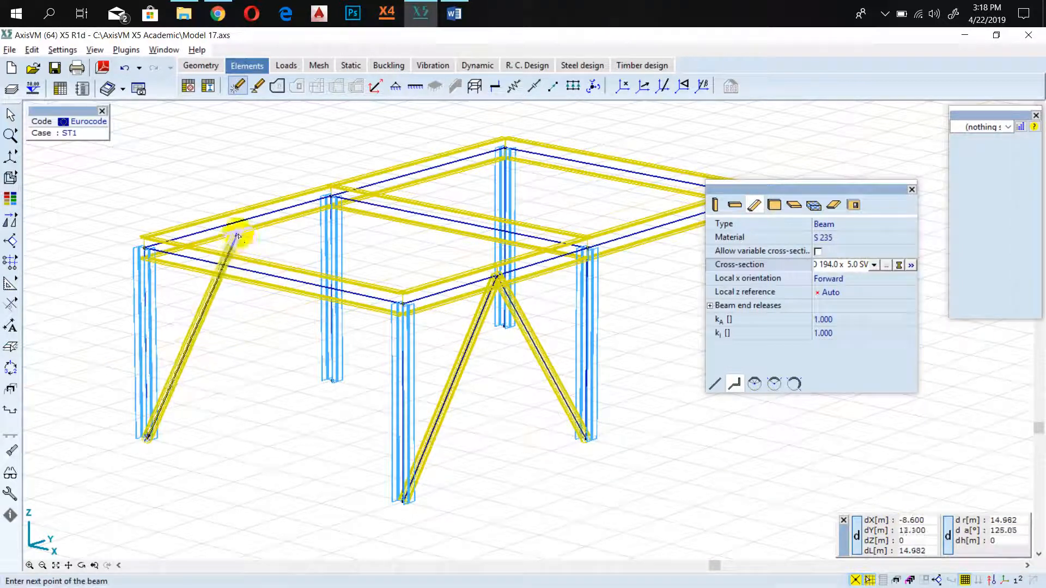
click(232, 225)
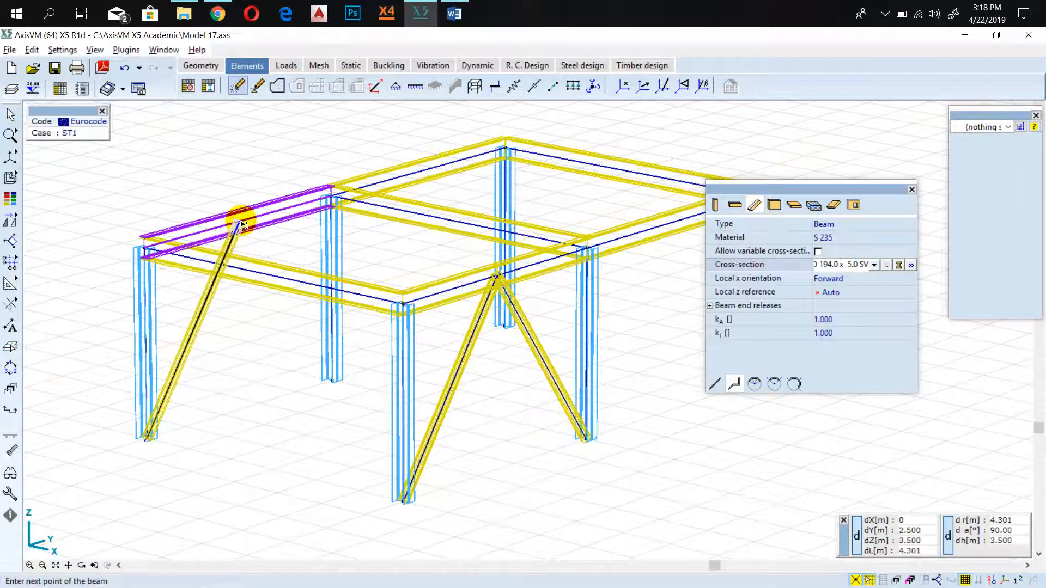
click(240, 224)
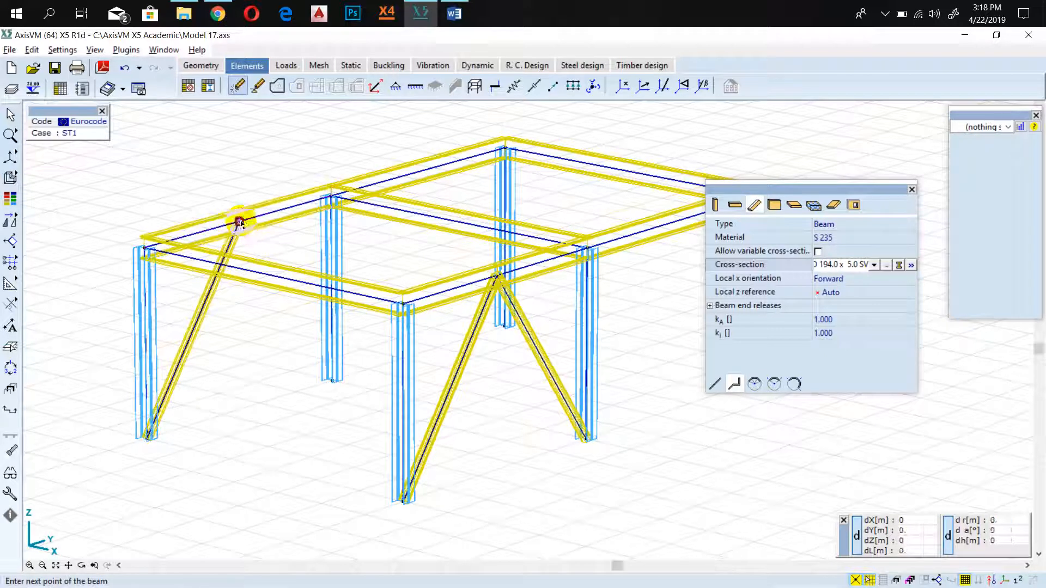
click(333, 381)
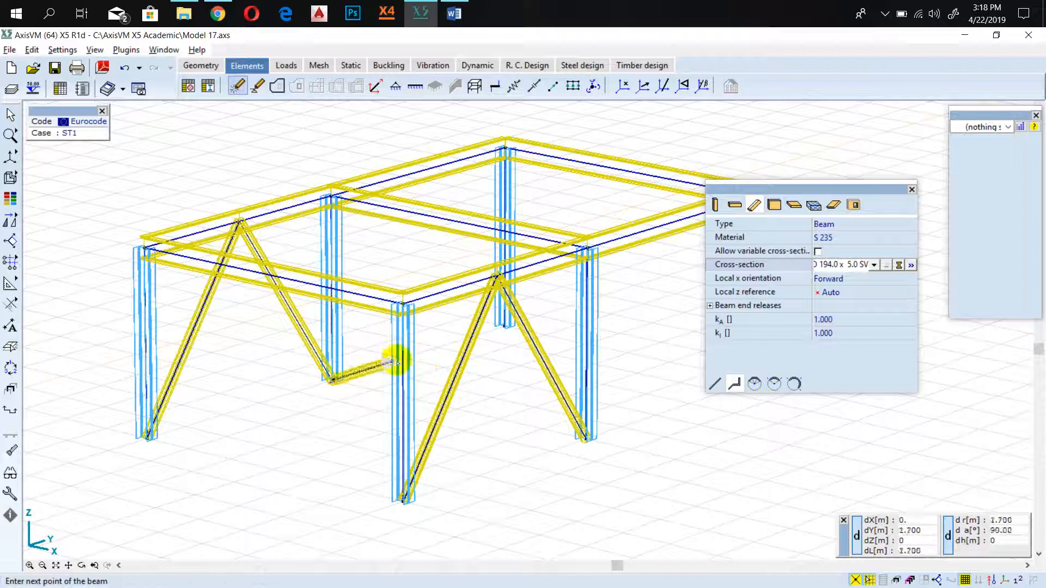
key(Escape)
scroll(344, 389, down, 2)
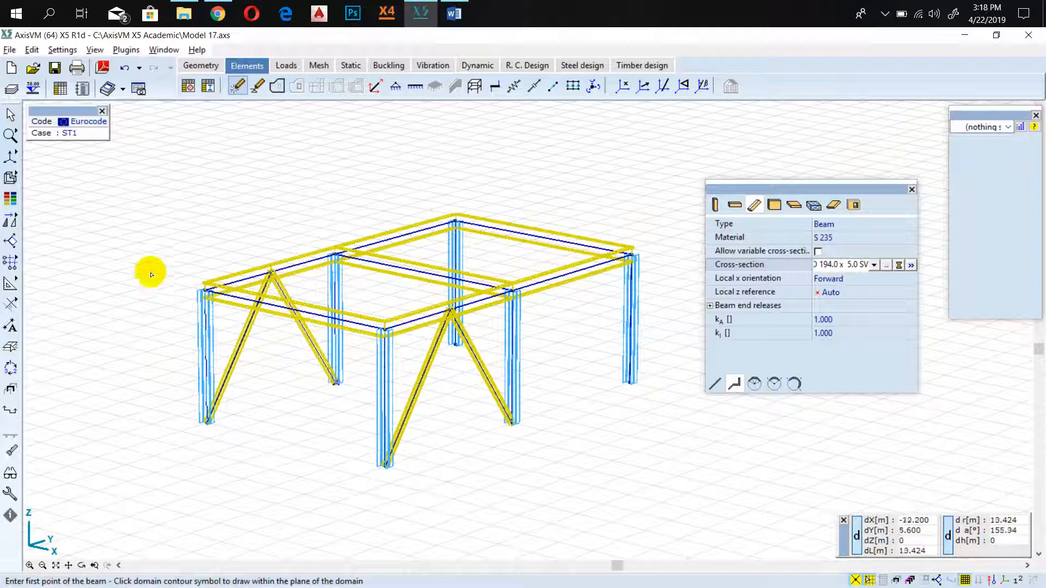
Select the entire frame for Translate / Copy and set the Consecutive method with elements copied and no nodes to connect.
click(11, 220)
mouse_move(17, 165)
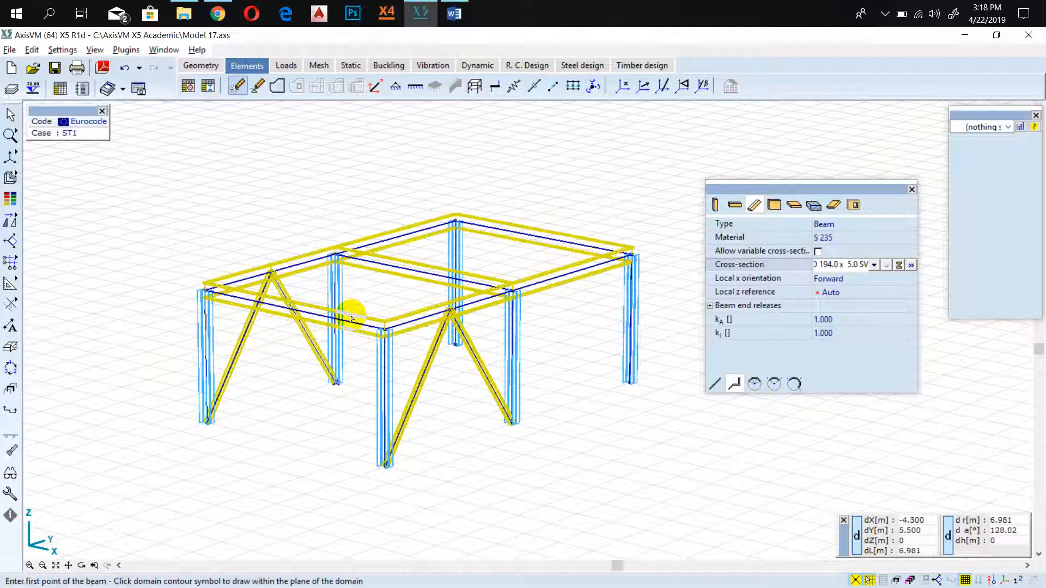
click(12, 219)
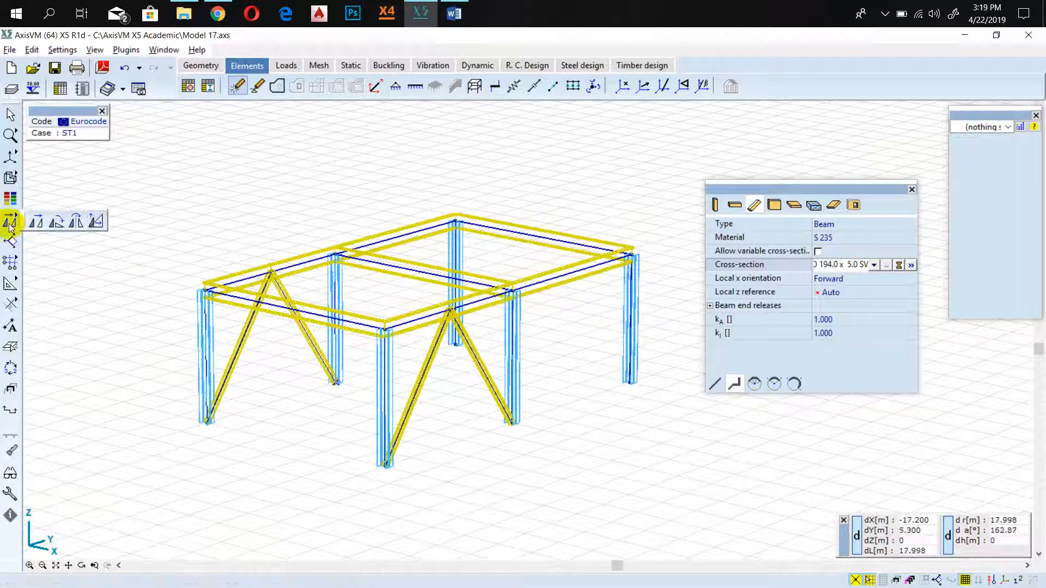
click(37, 222)
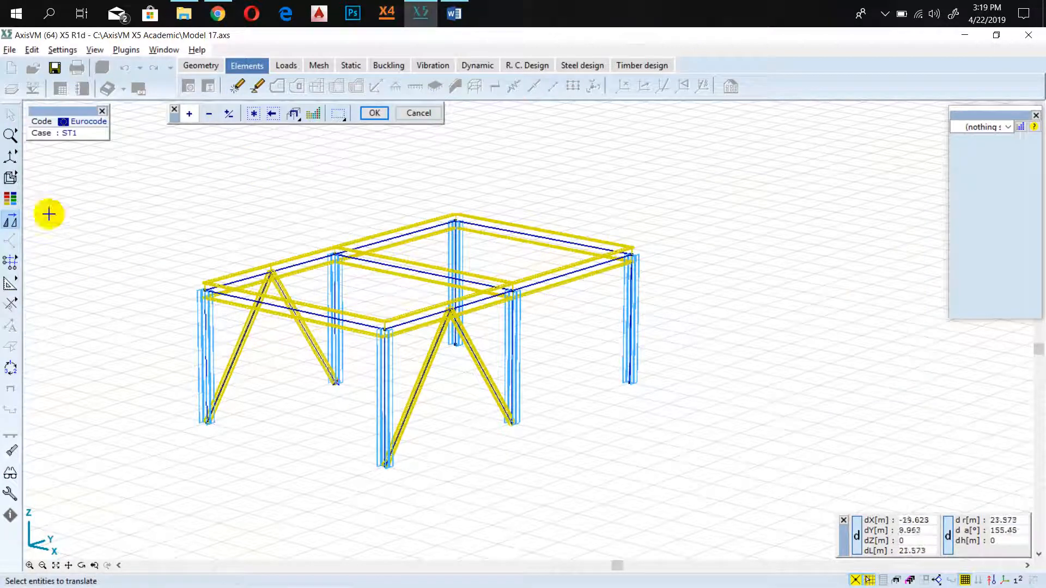
click(254, 113)
click(374, 112)
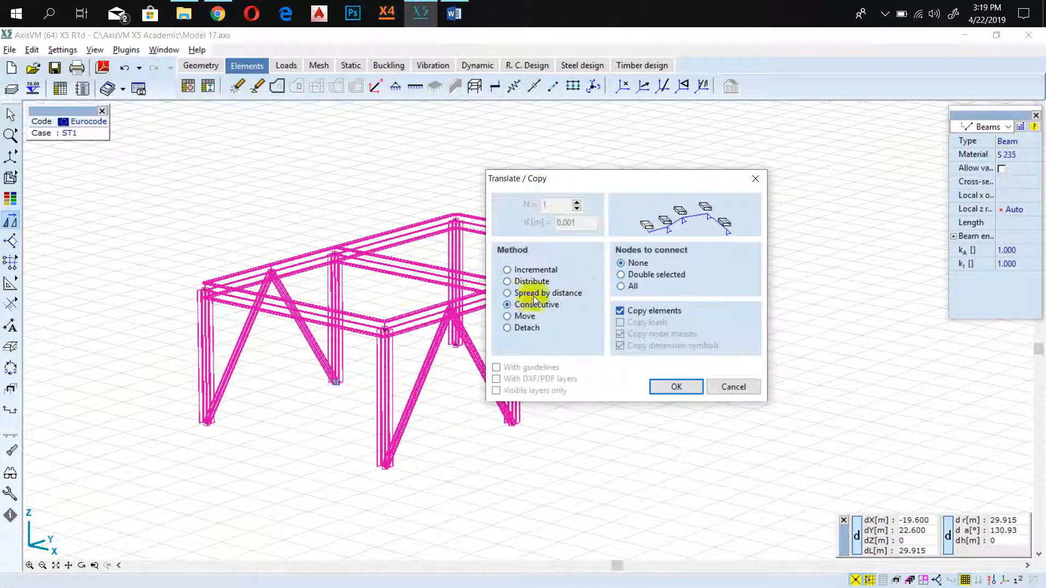
click(526, 294)
click(528, 307)
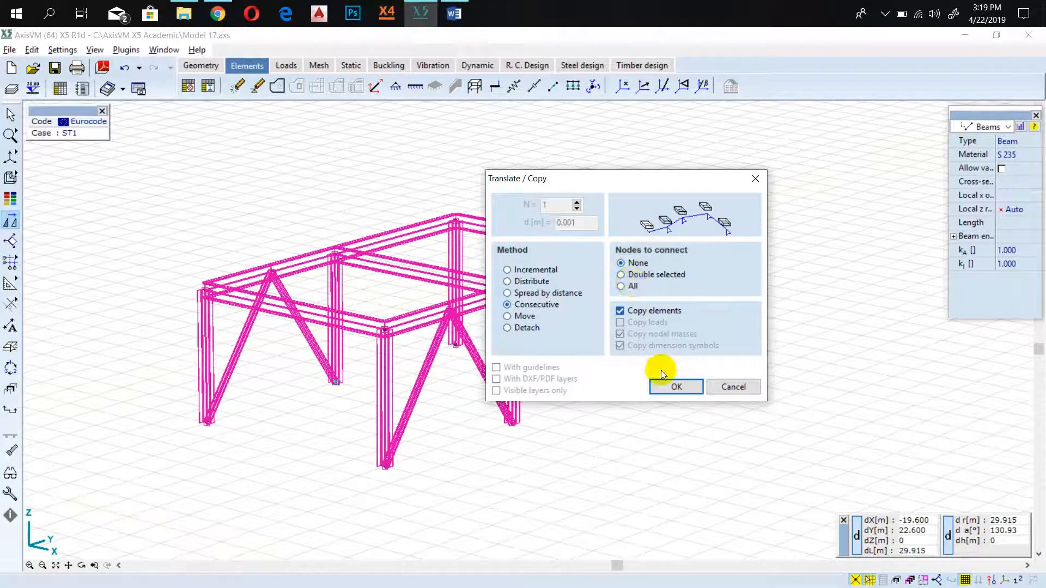
click(673, 385)
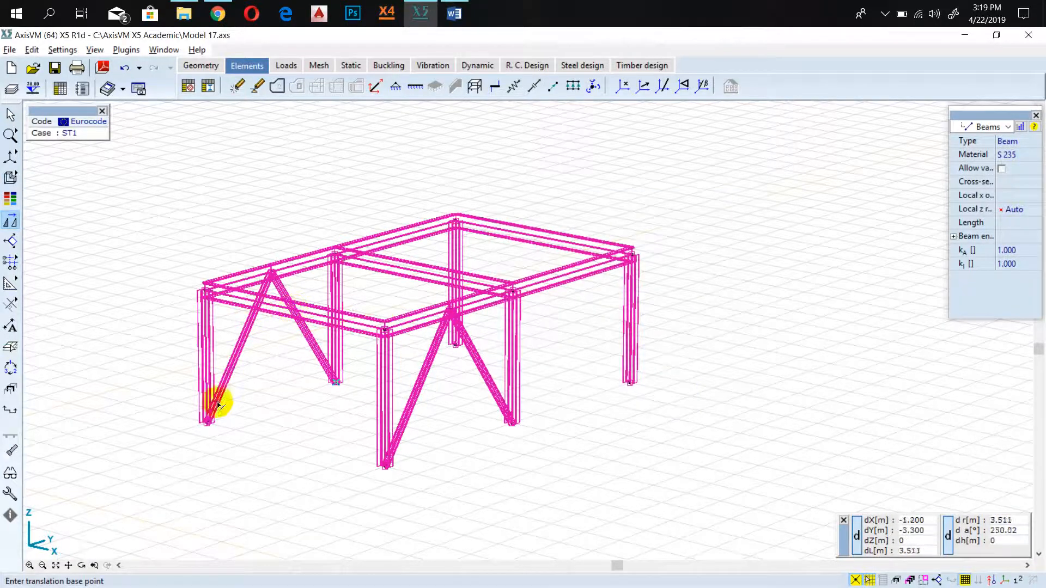
Copy the selected first-storey frame 3.5 m upward, using the corner column's base and top as the translation vector.
scroll(215, 422, up, 3)
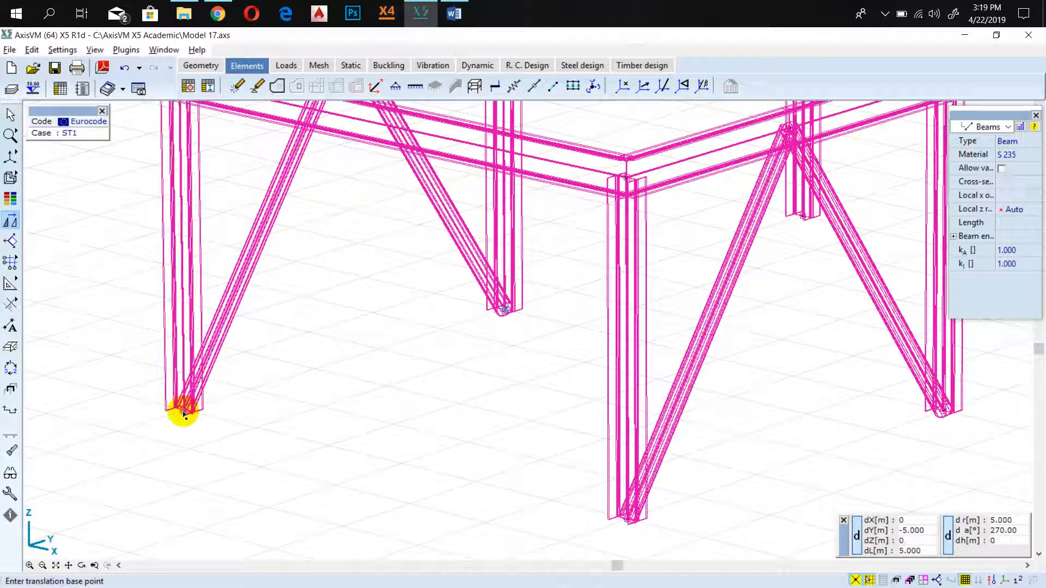
scroll(183, 412, up, 3)
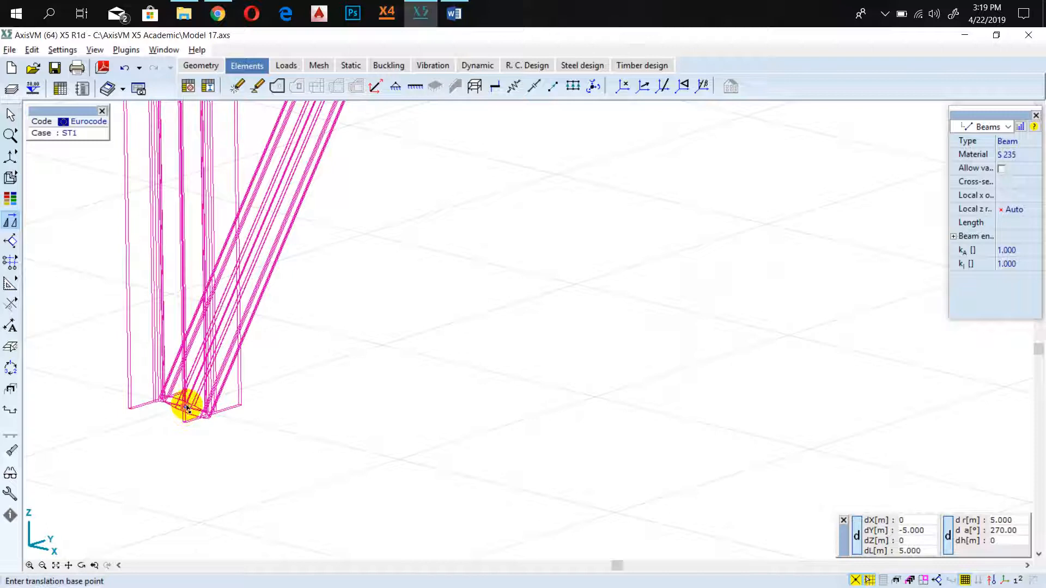
scroll(184, 406, down, 6)
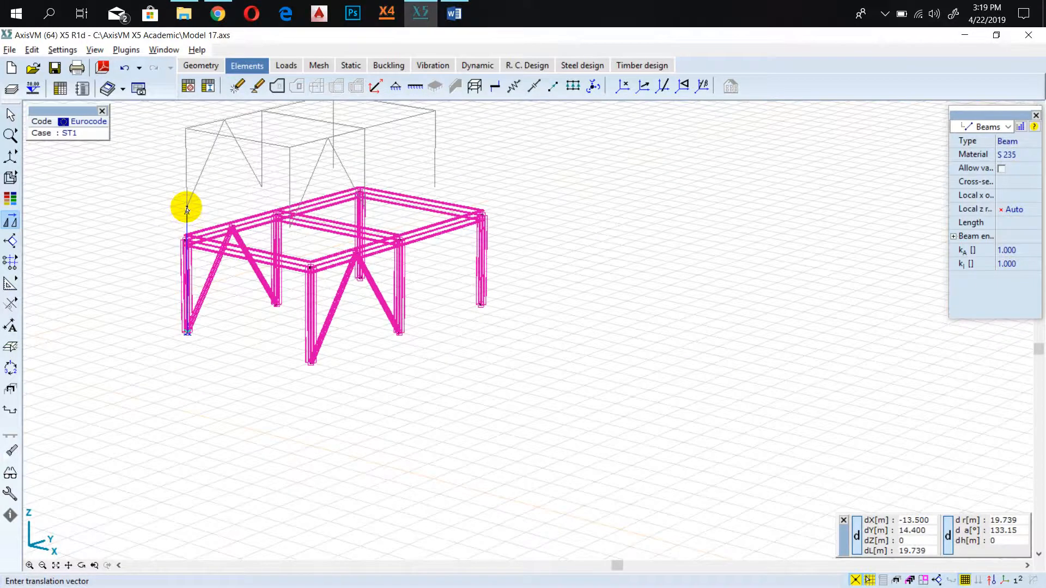
scroll(185, 242, up, 5)
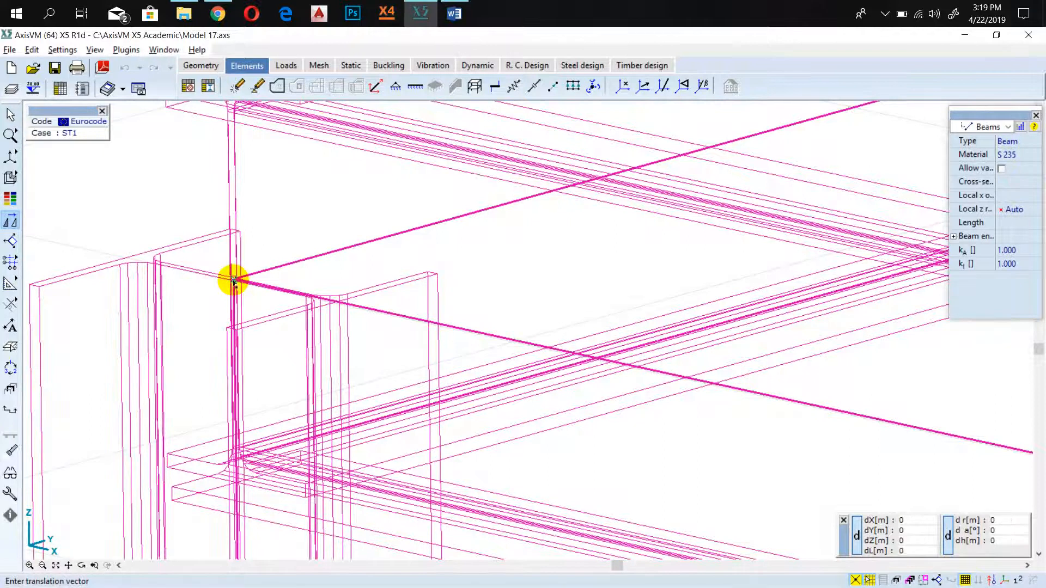
scroll(234, 282, down, 6)
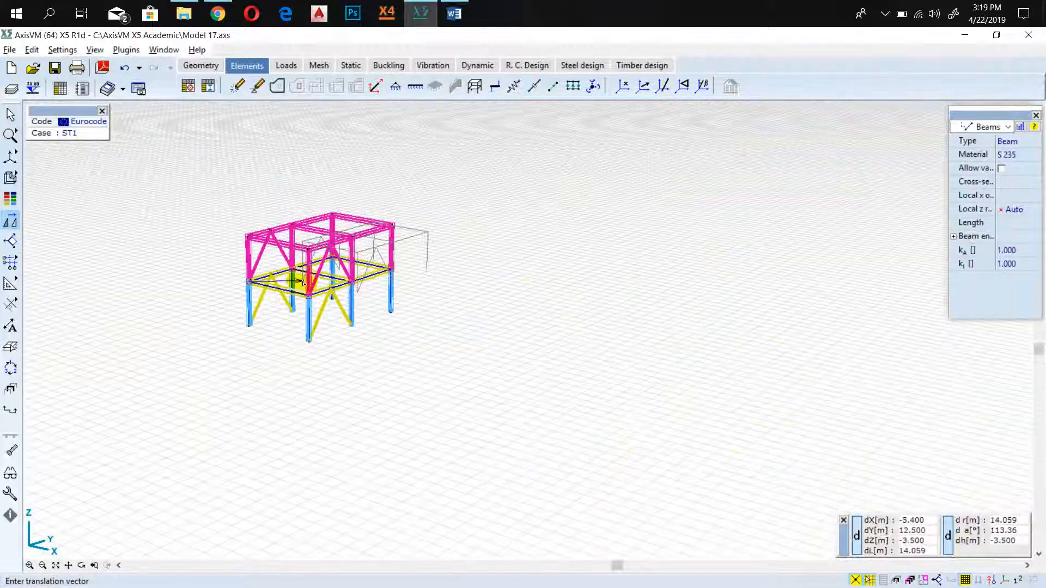
scroll(227, 268, up, 3)
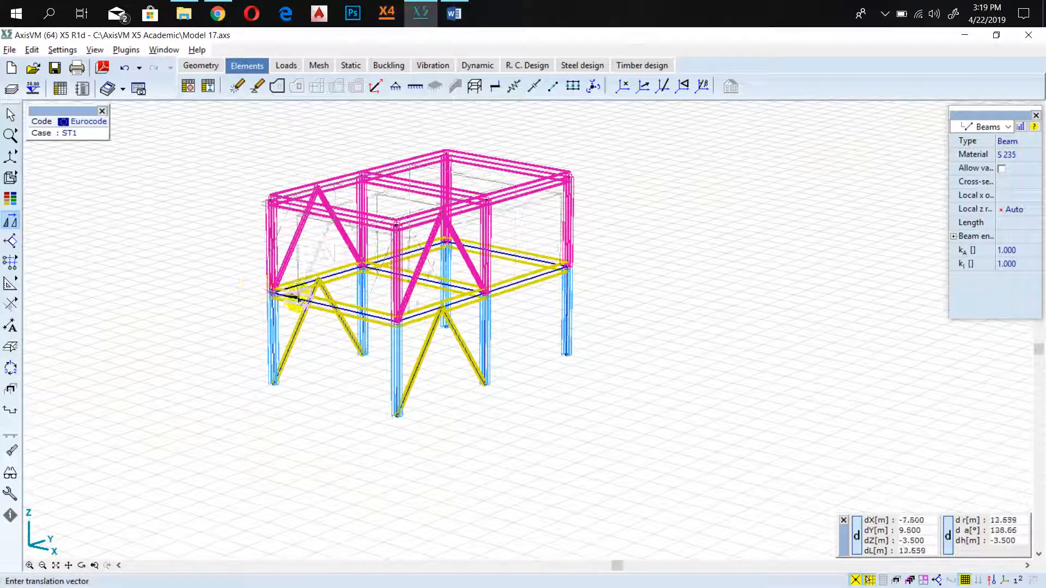
click(417, 295)
scroll(403, 267, down, 2)
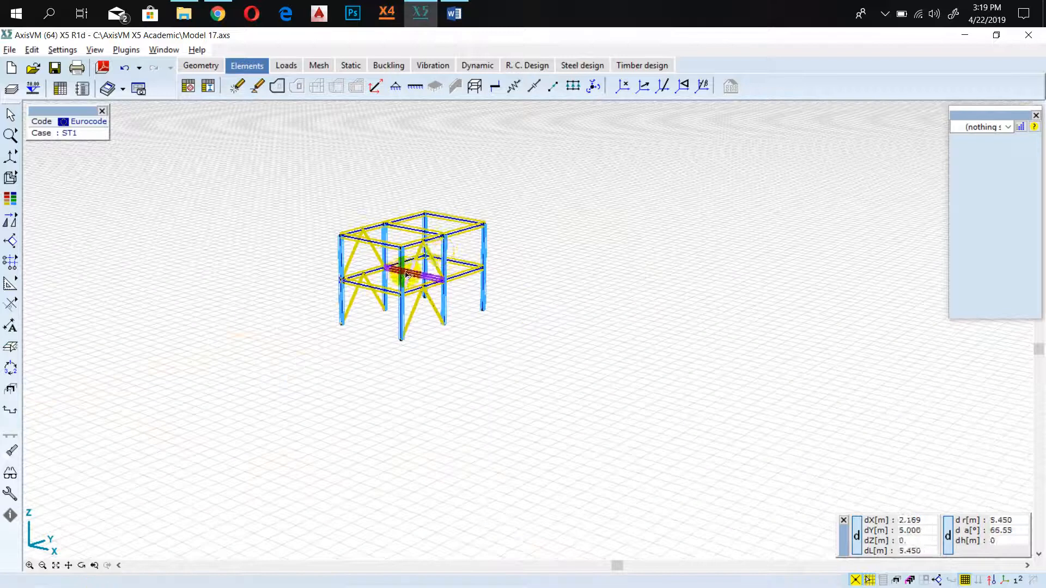
scroll(314, 250, up, 3)
scroll(366, 294, down, 2)
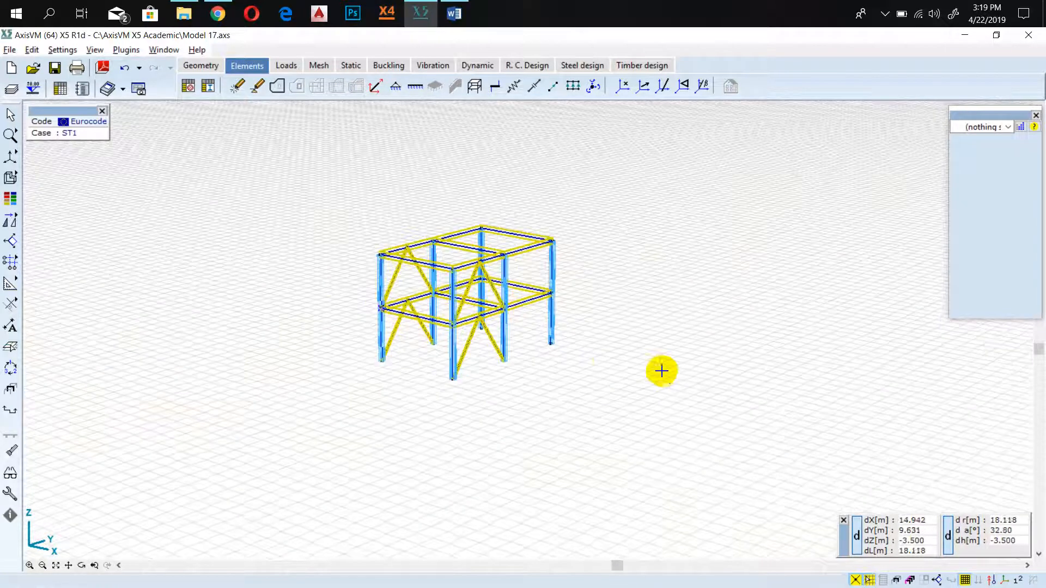
middle_drag(662, 371, 513, 353)
scroll(131, 301, up, 2)
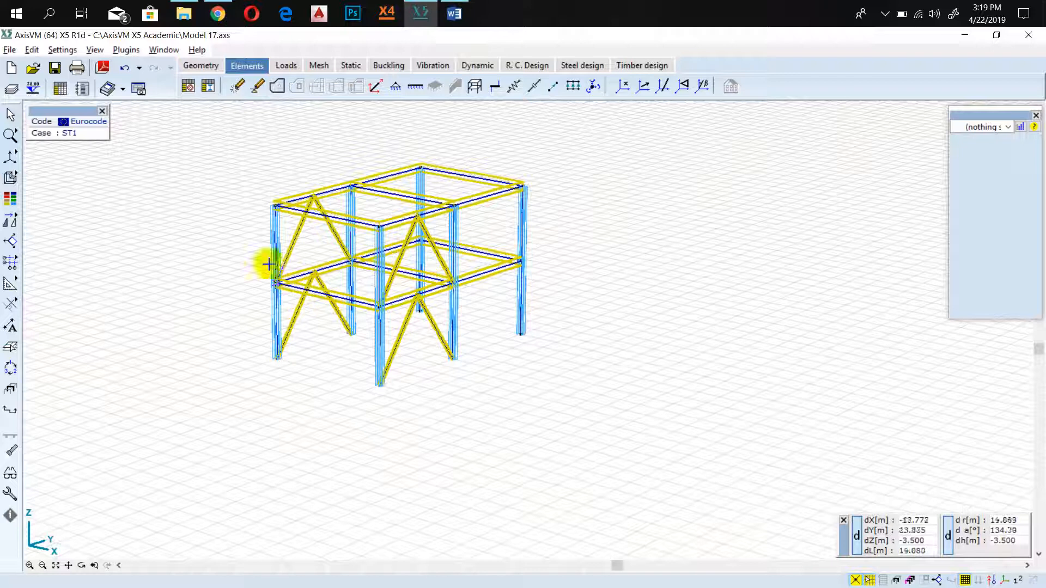
Select the six column base nodes at ground level for defining nodal supports.
click(289, 68)
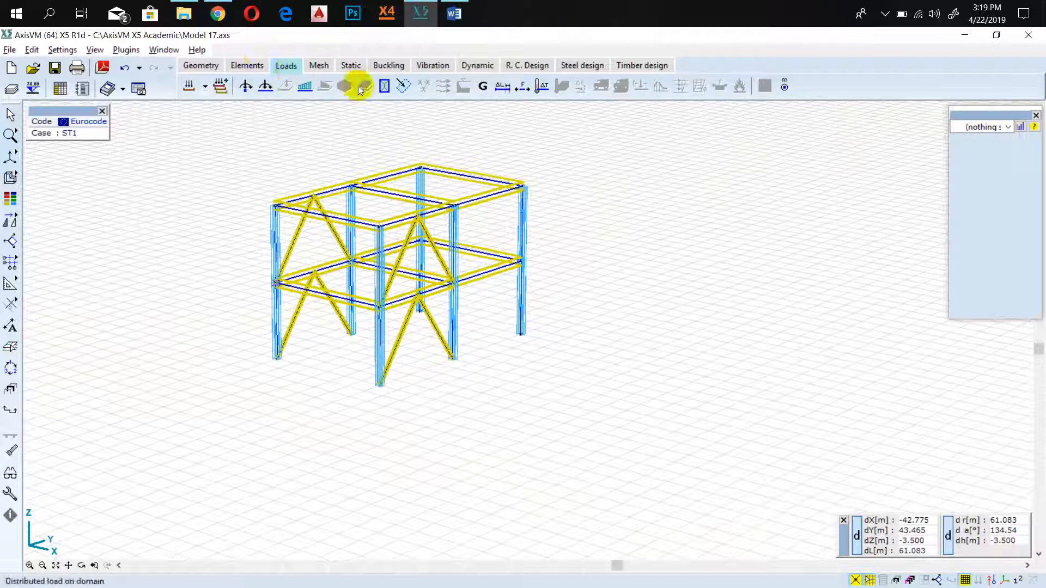
click(240, 65)
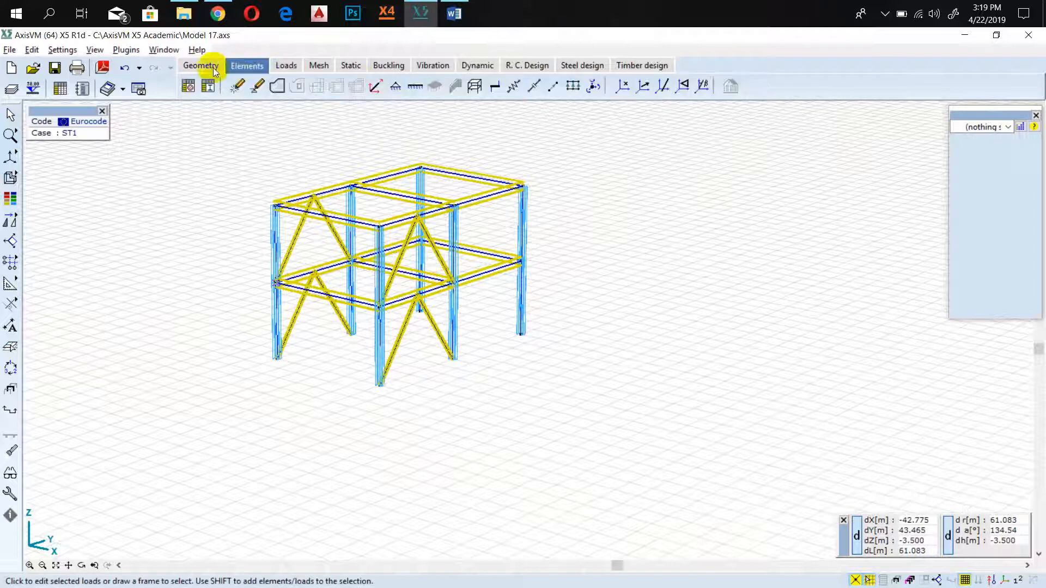
click(395, 87)
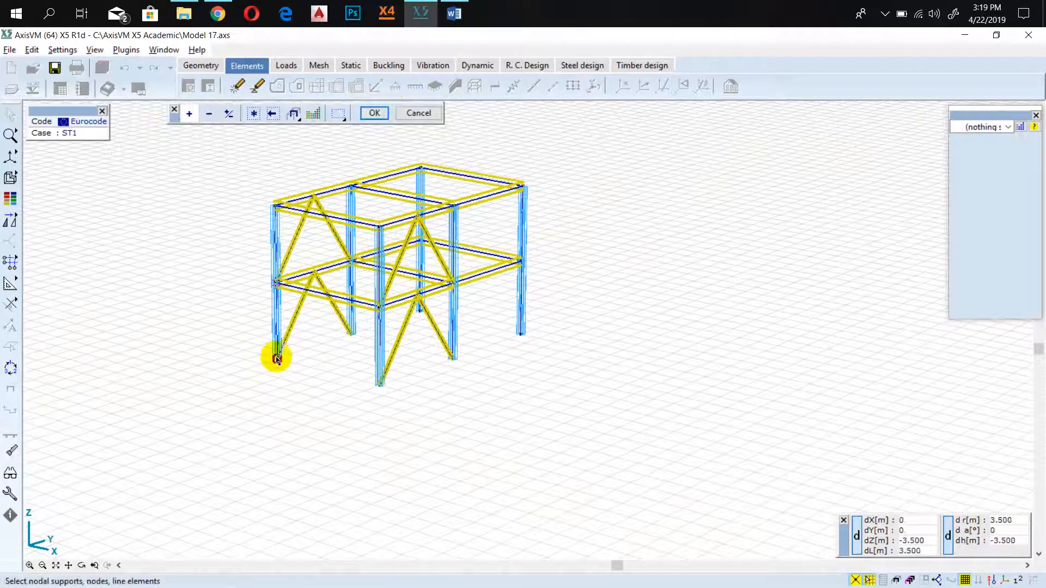
scroll(276, 364, up, 3)
scroll(276, 364, up, 2)
click(278, 322)
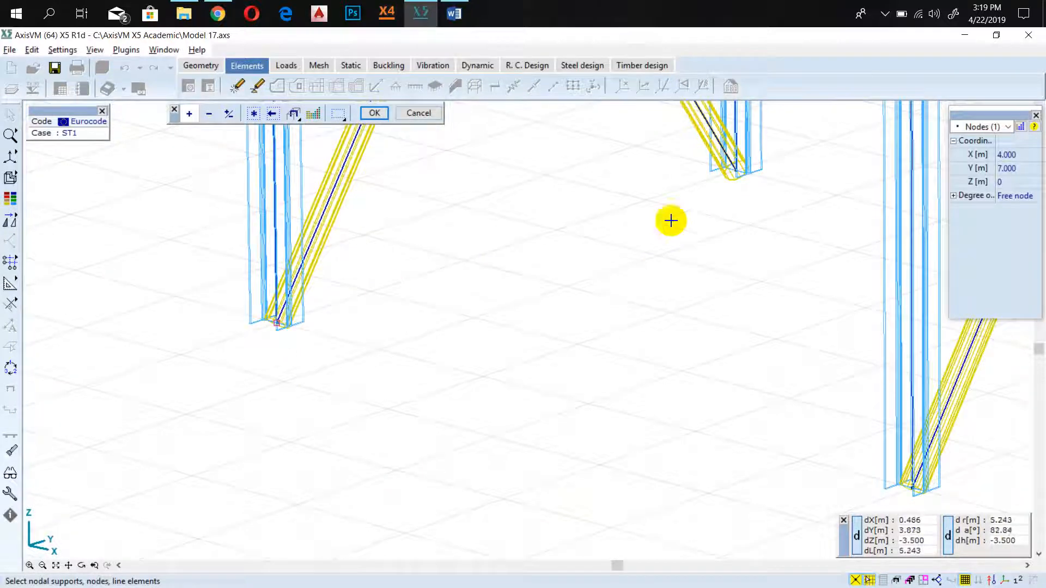
click(735, 177)
scroll(739, 173, down, 4)
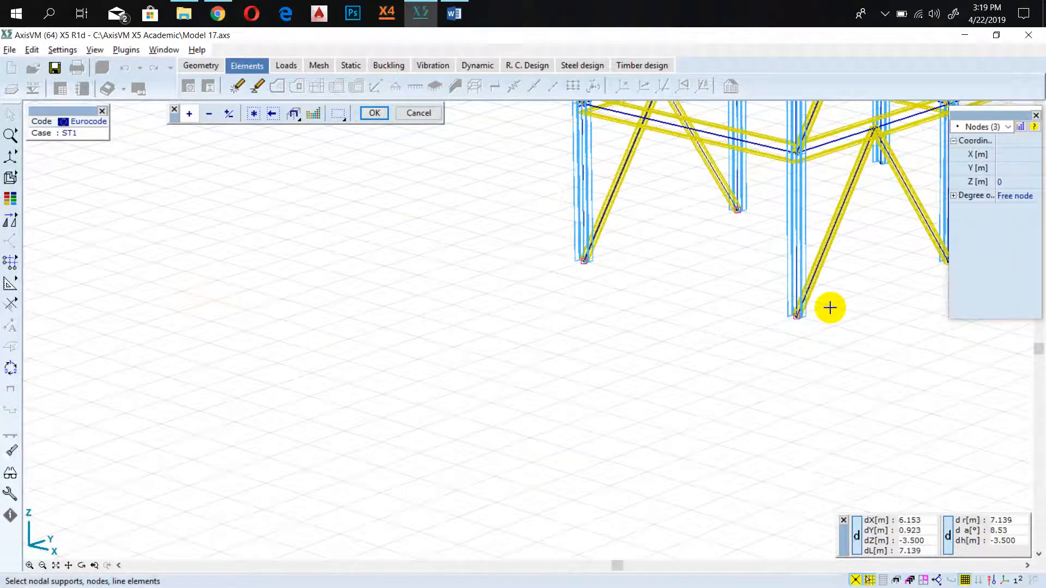
middle_drag(829, 306, 495, 367)
scroll(599, 305, up, 3)
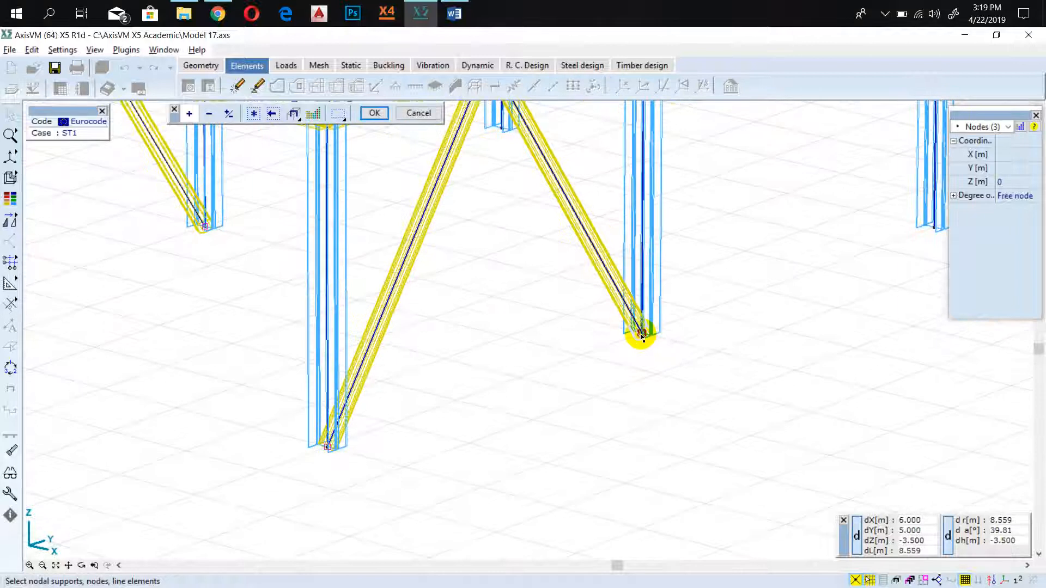
click(934, 231)
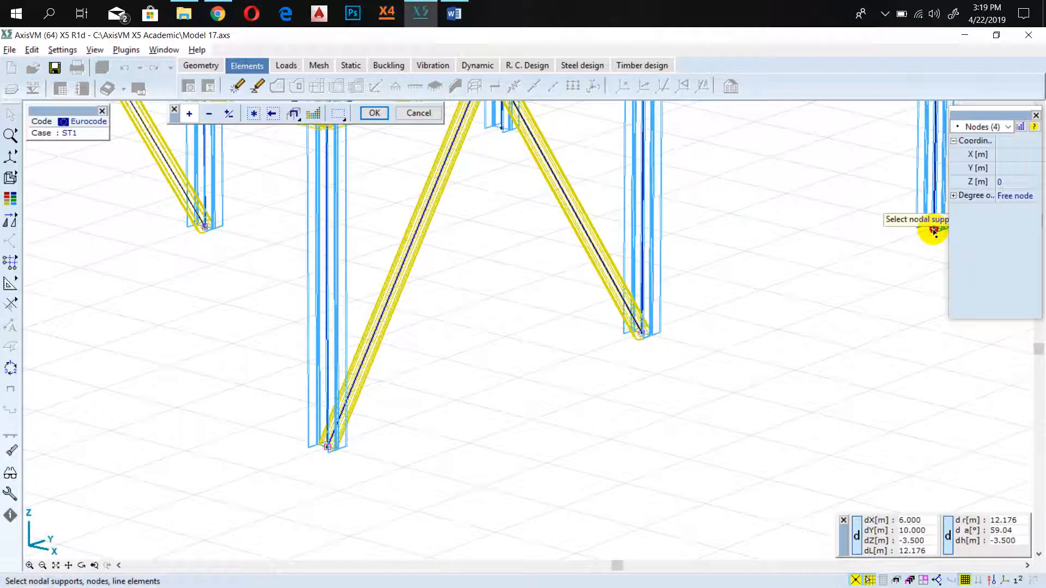
click(501, 128)
scroll(460, 217, down, 3)
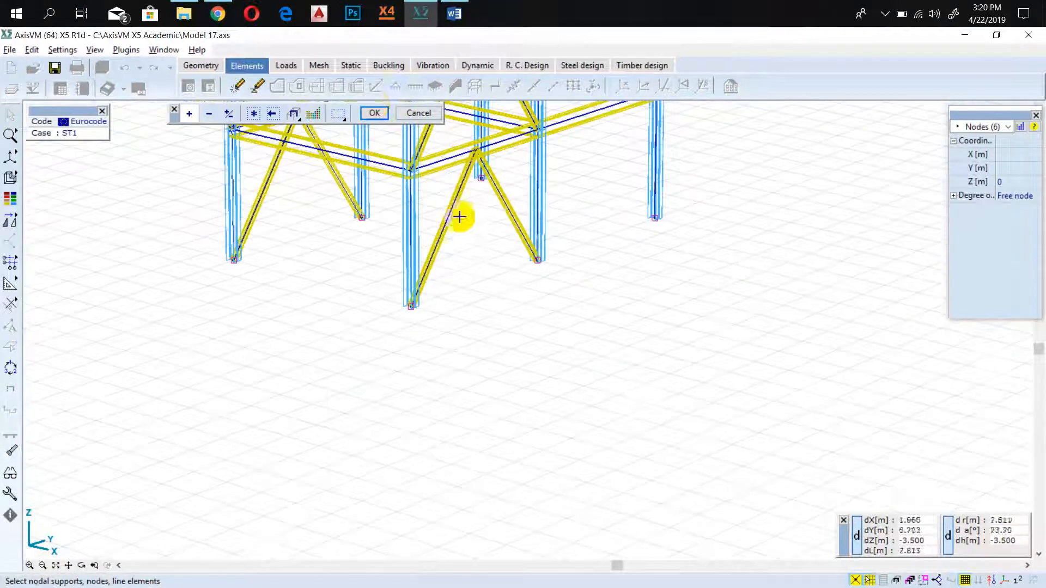
click(374, 114)
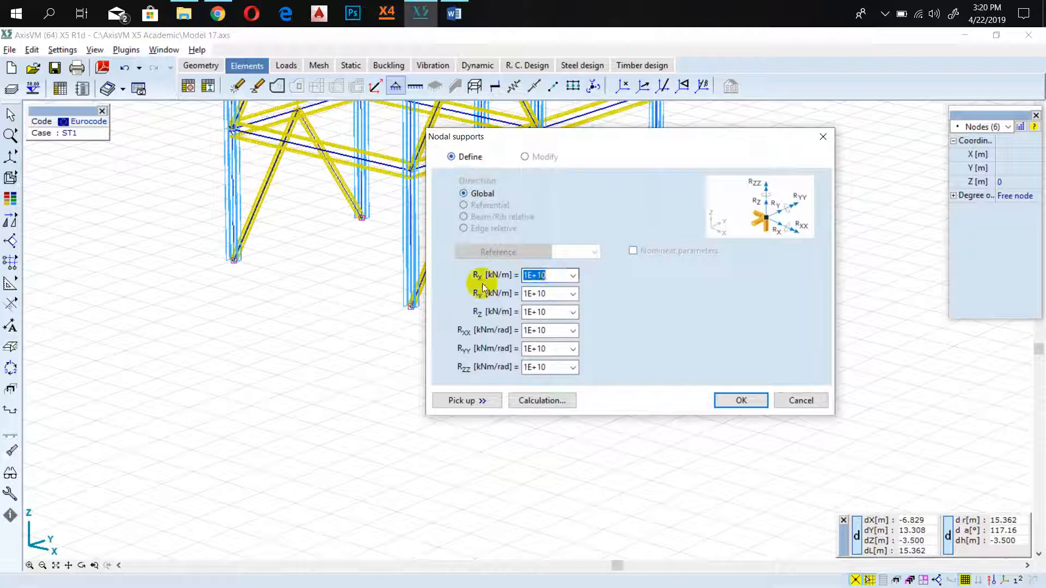
Define global nodal supports at the selected bases with rotational stiffnesses RXX, RYY and RZZ set to 0.
click(553, 332)
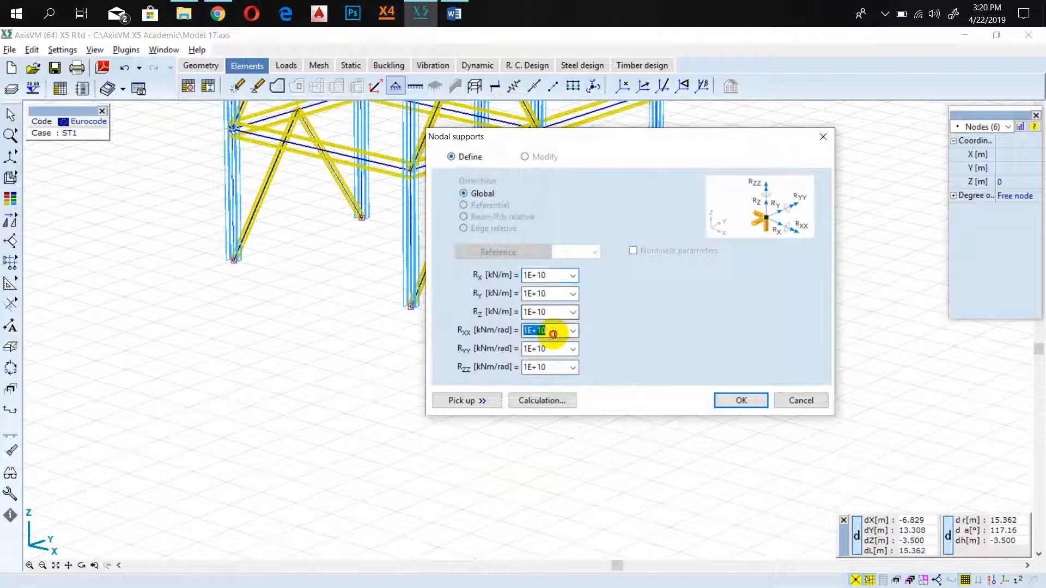
text(0)
click(553, 347)
text(0)
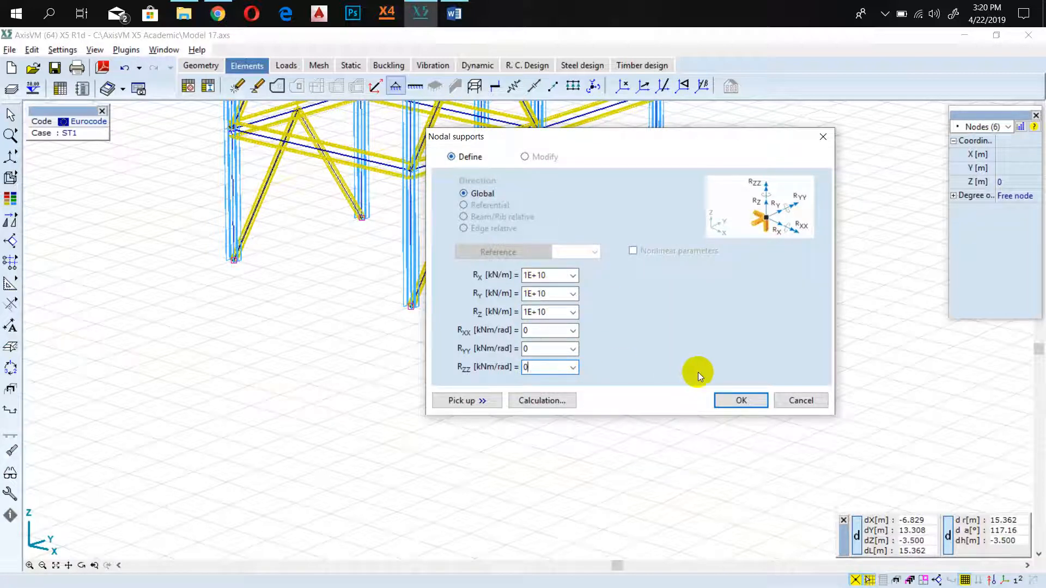
click(742, 400)
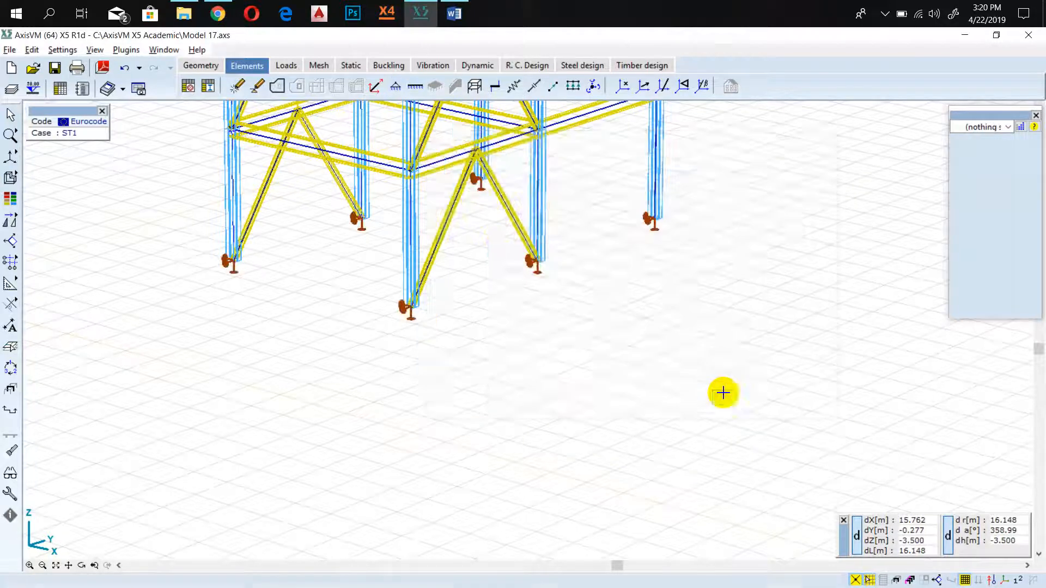
Switch the two-storey frame from wireframe to the rendered display mode.
scroll(497, 247, down, 2)
middle_drag(596, 235, 467, 357)
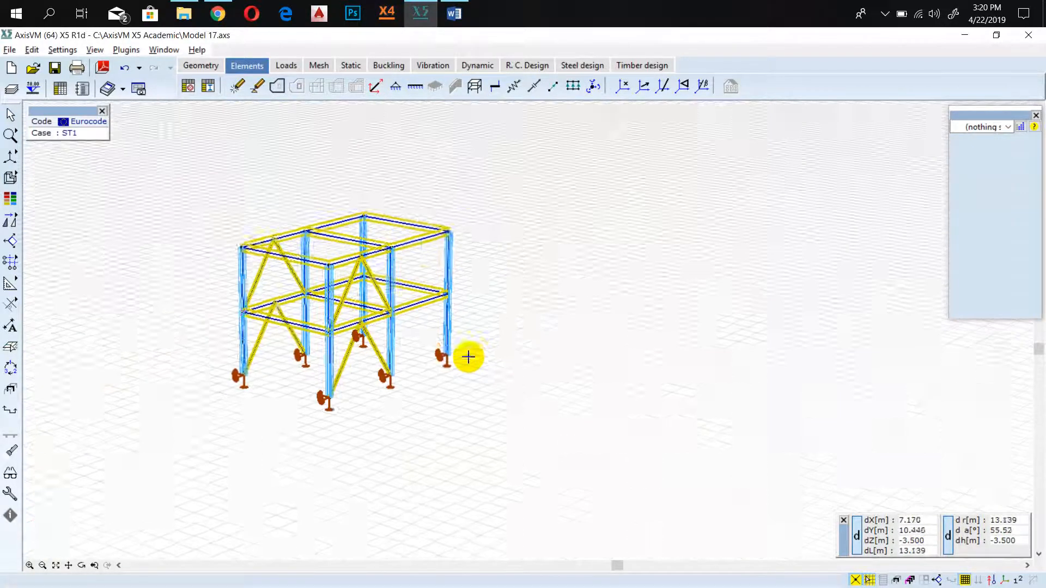
scroll(284, 306, up, 3)
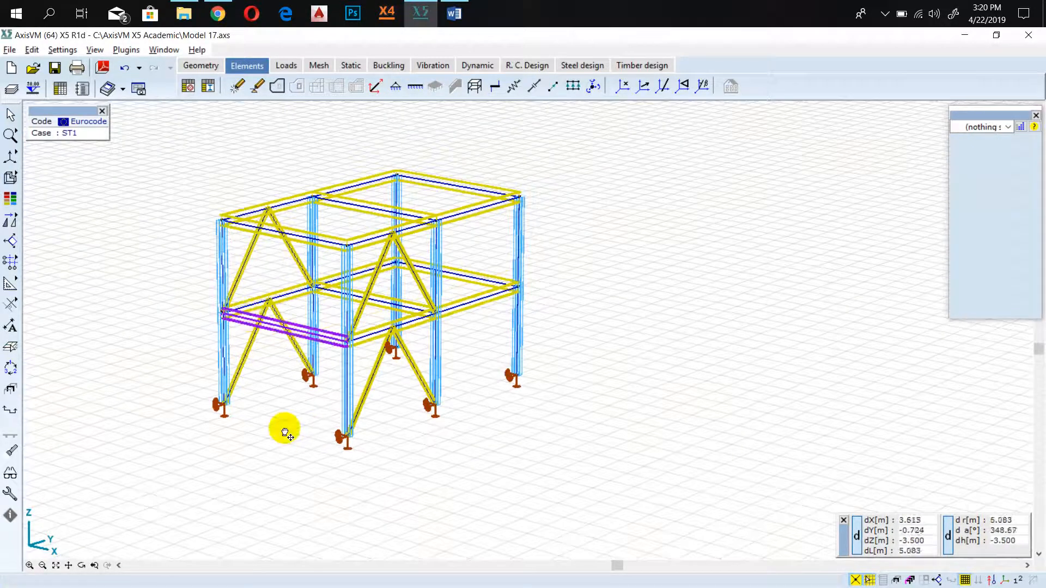
middle_drag(282, 430, 367, 397)
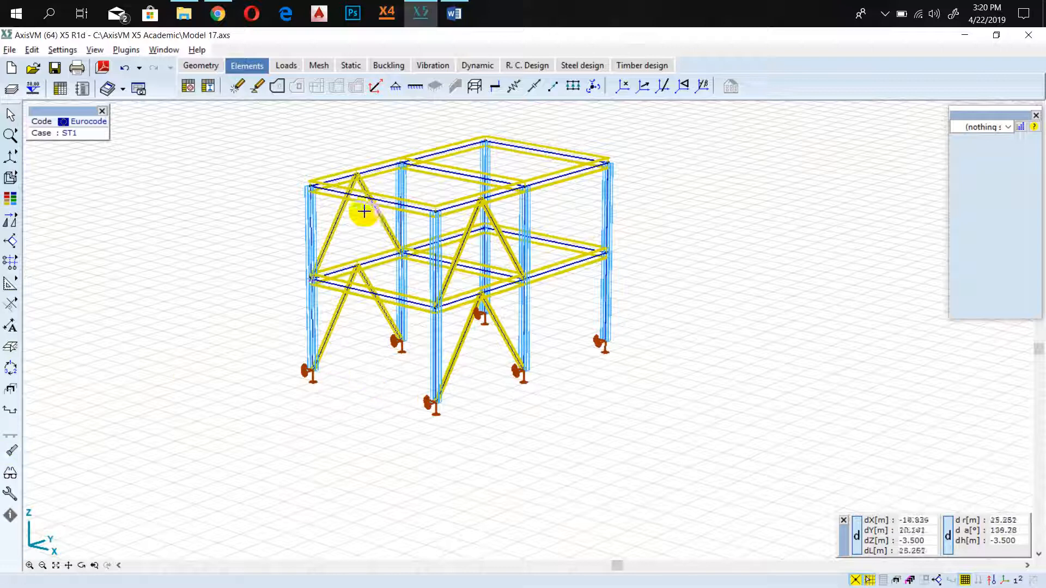
mouse_move(15, 224)
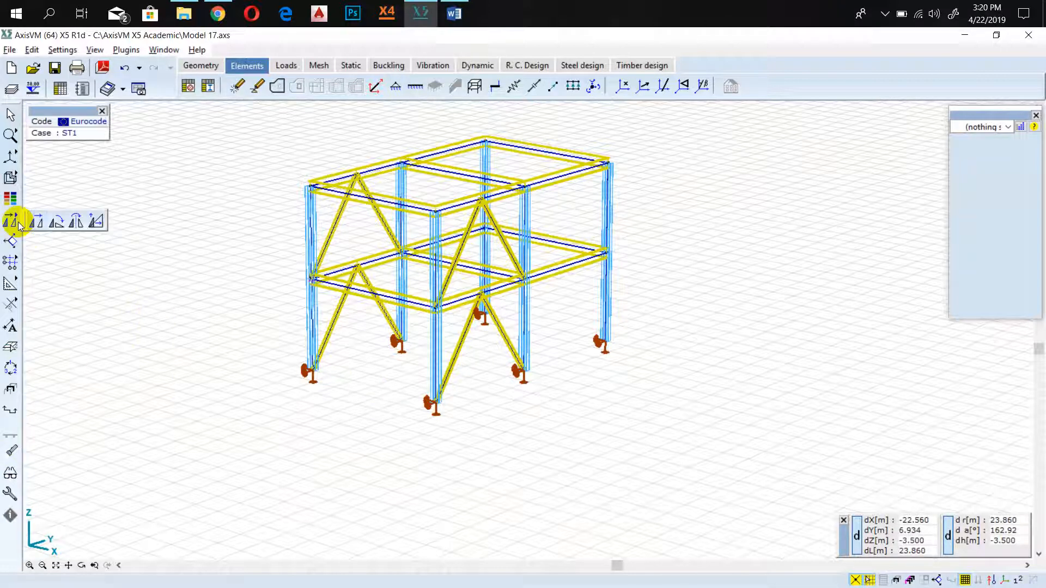
mouse_move(12, 177)
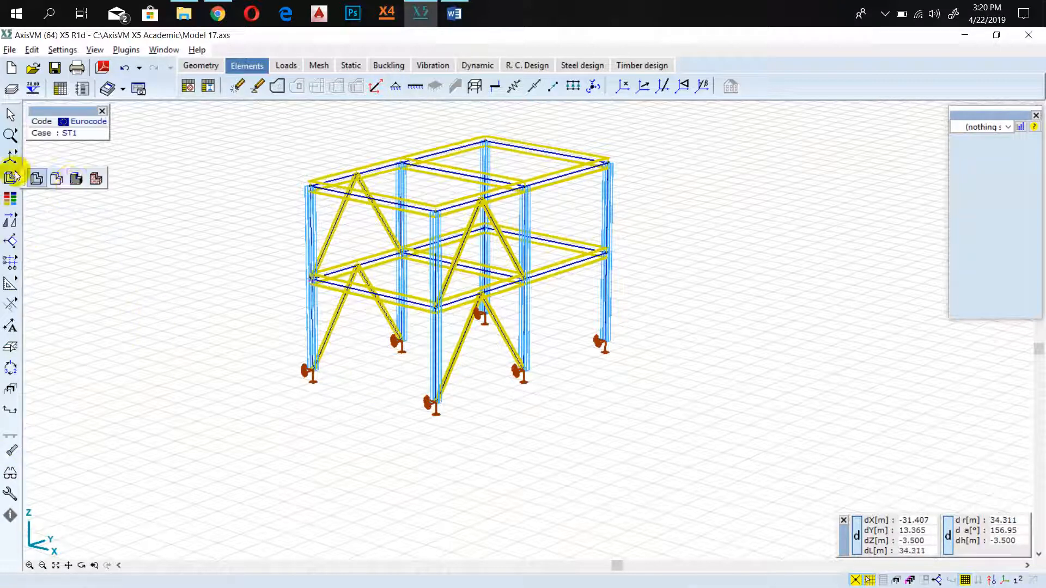
click(75, 179)
scroll(364, 223, up, 2)
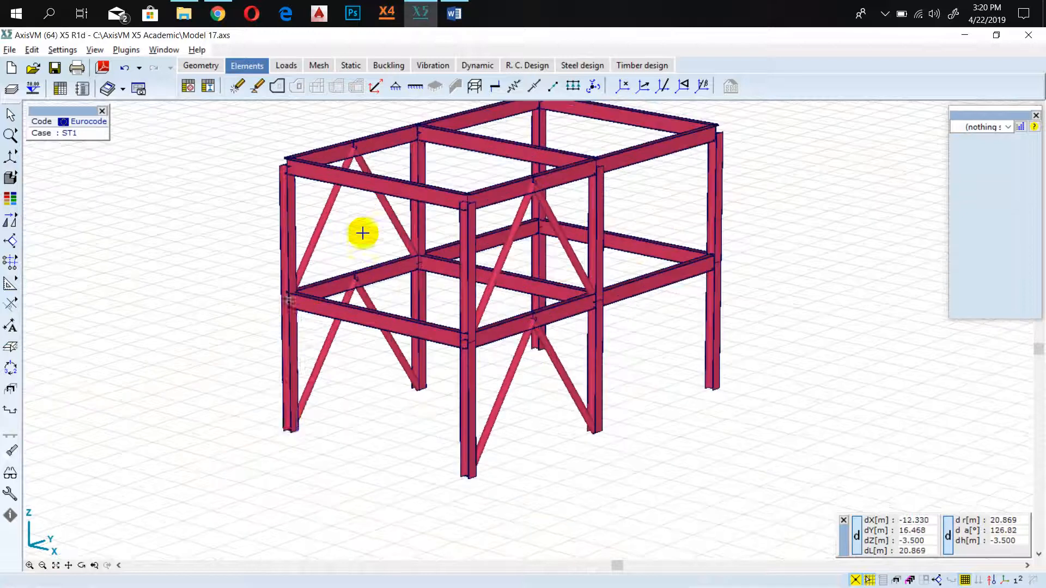
scroll(523, 331, down, 2)
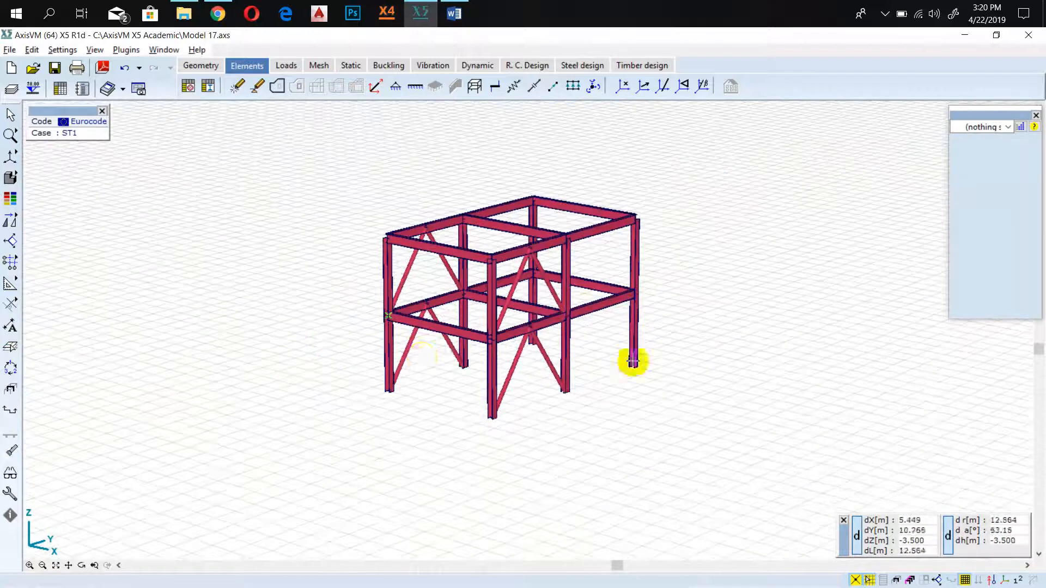
Examine the rendered two-storey frame and its inverted-V braces from the long side.
middle_drag(239, 342, 574, 303)
middle_drag(217, 294, 430, 299)
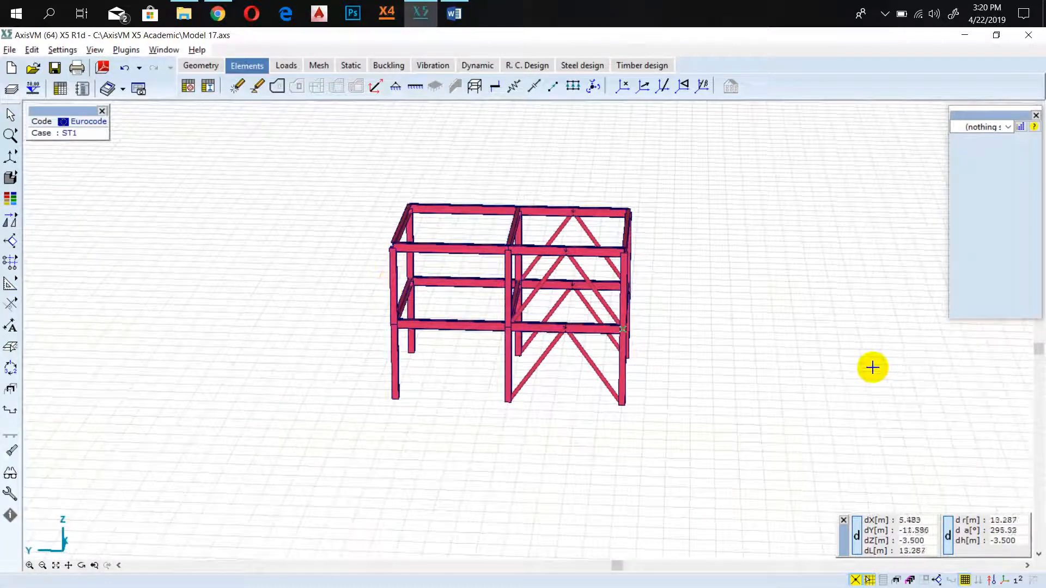
middle_drag(871, 366, 465, 333)
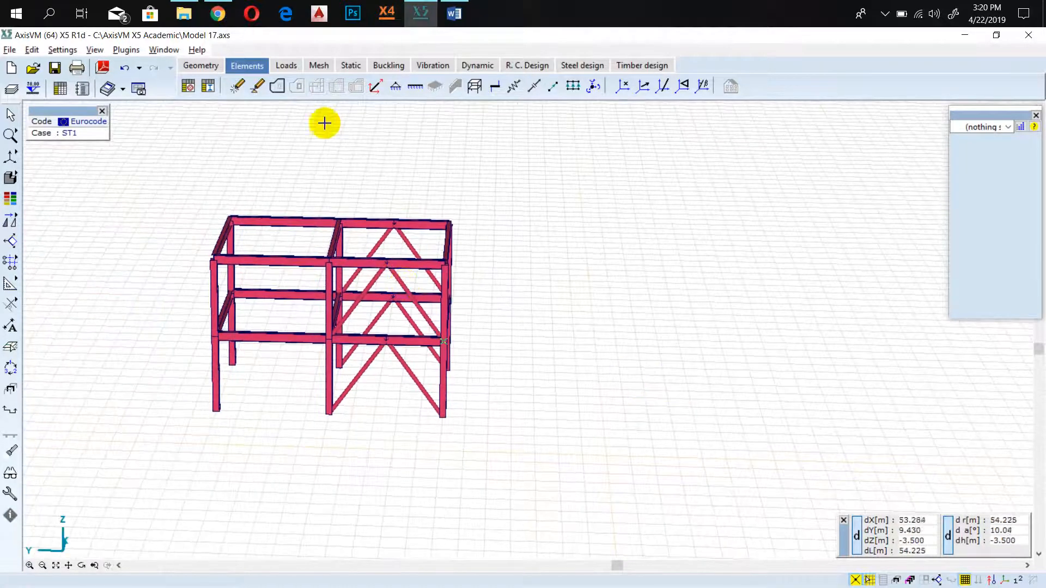
click(10, 156)
click(96, 158)
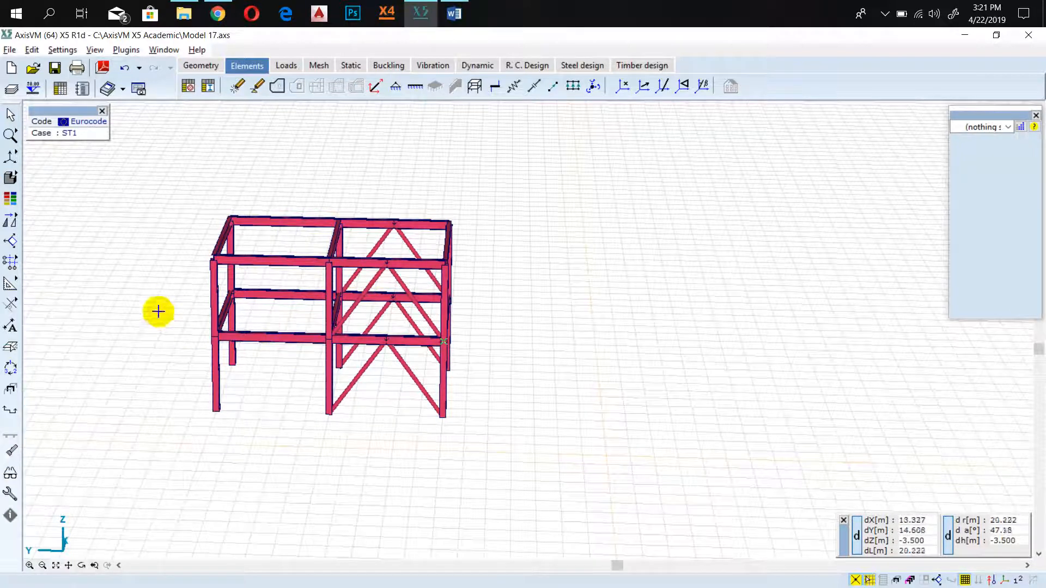
middle_drag(156, 311, 252, 308)
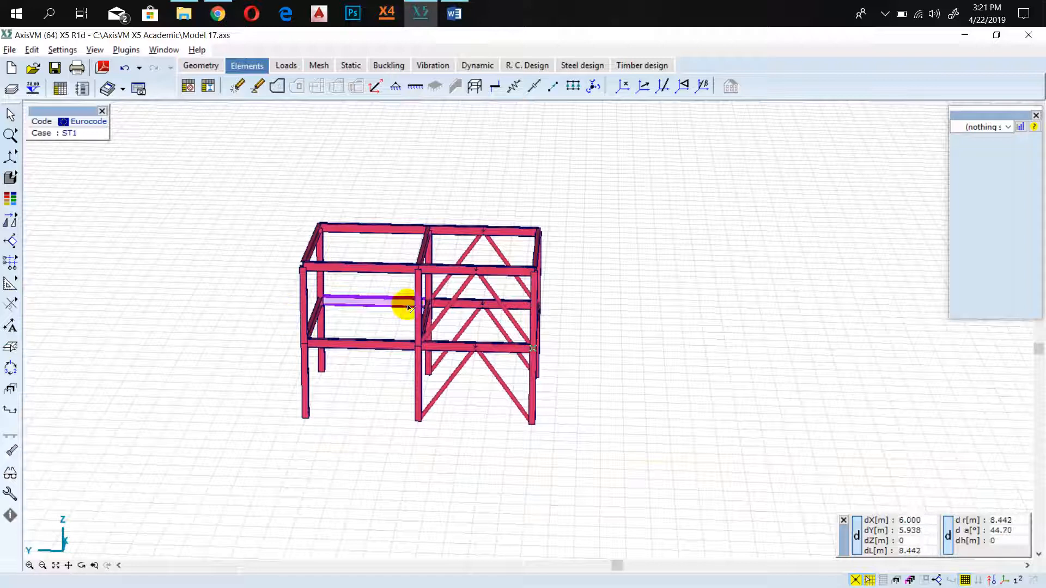
mouse_move(409, 308)
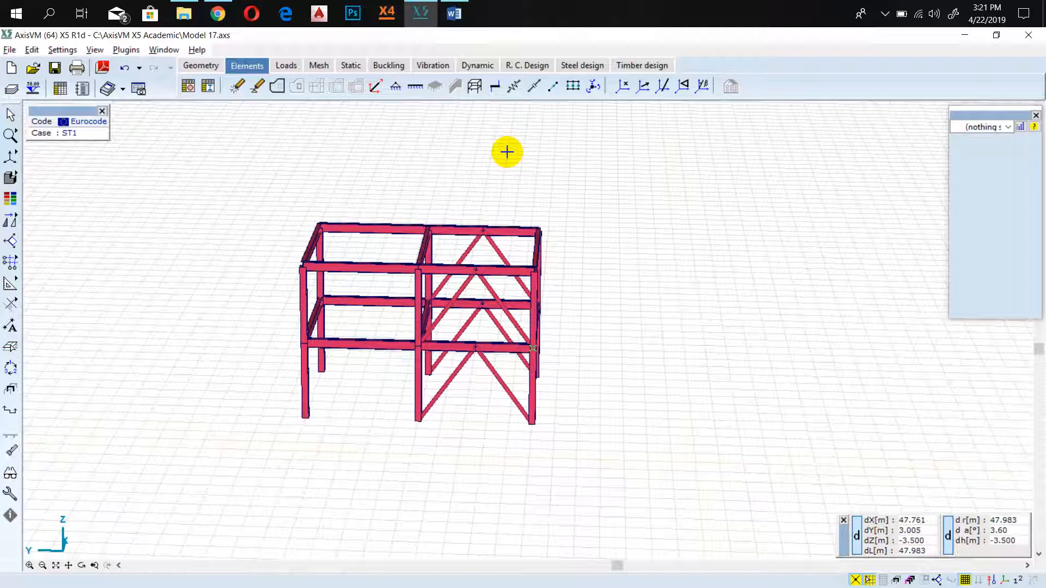
click(885, 15)
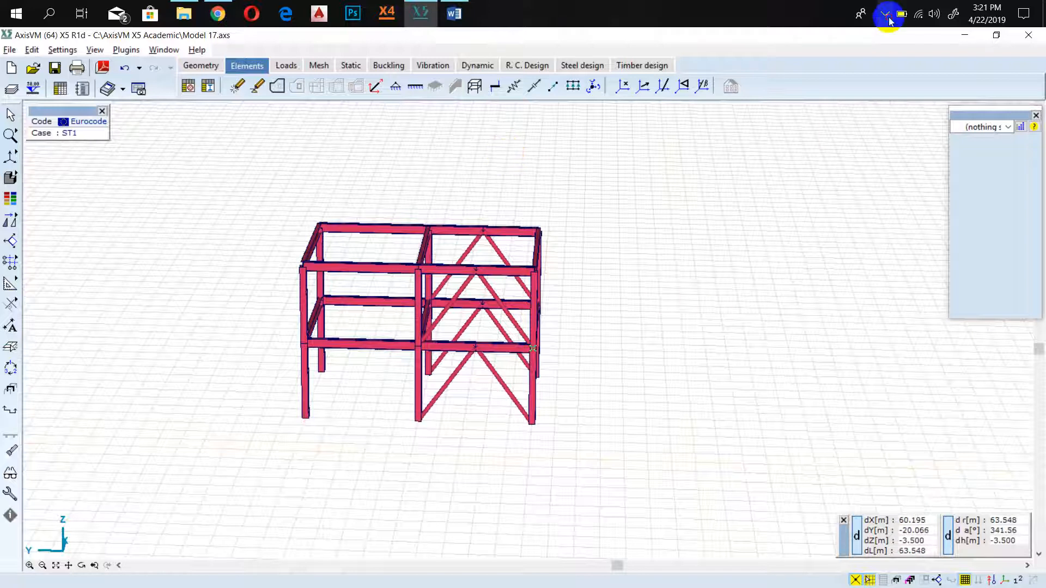